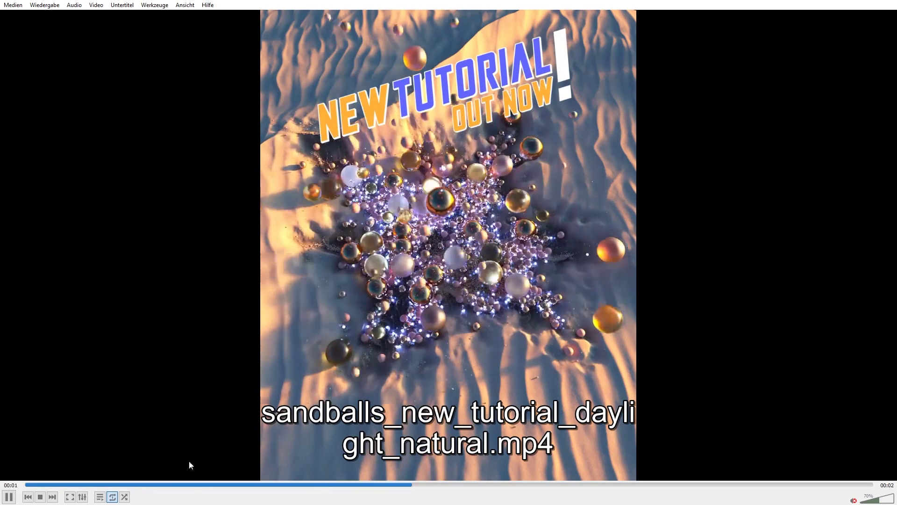
# - Review sandballs_new_tutorial_daylight_natural.mp4 by pausing it, scrubbing back close to the start and resuming playback
pyautogui.press('space')
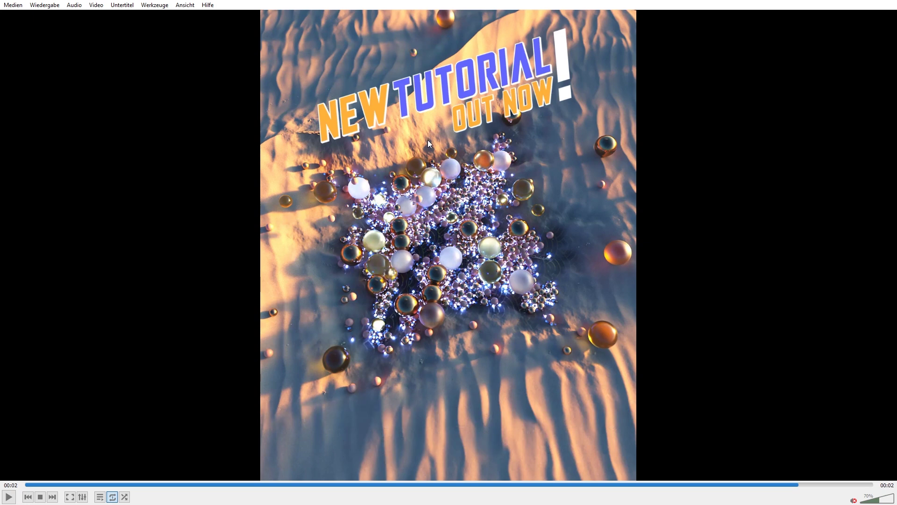
pyautogui.moveTo(777, 486); pyautogui.dragTo(309, 485)
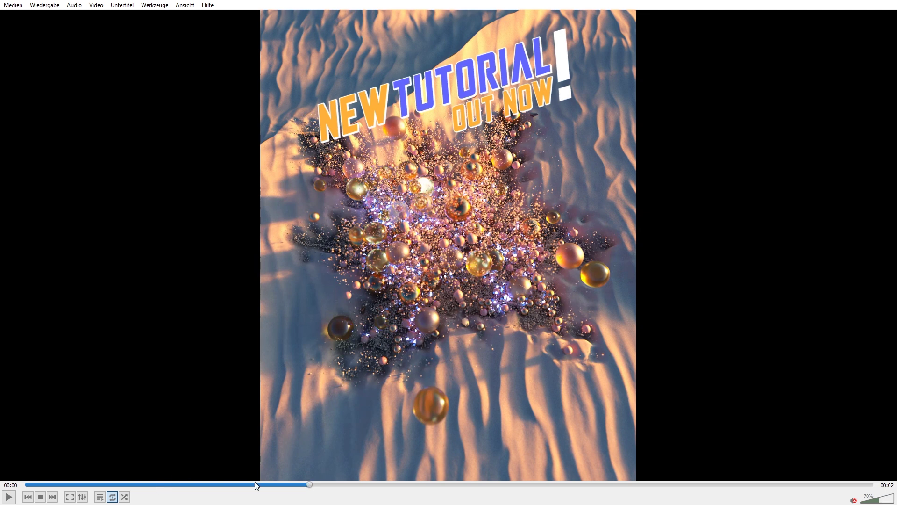
pyautogui.moveTo(234, 486); pyautogui.dragTo(109, 486)
pyautogui.click(9, 497)
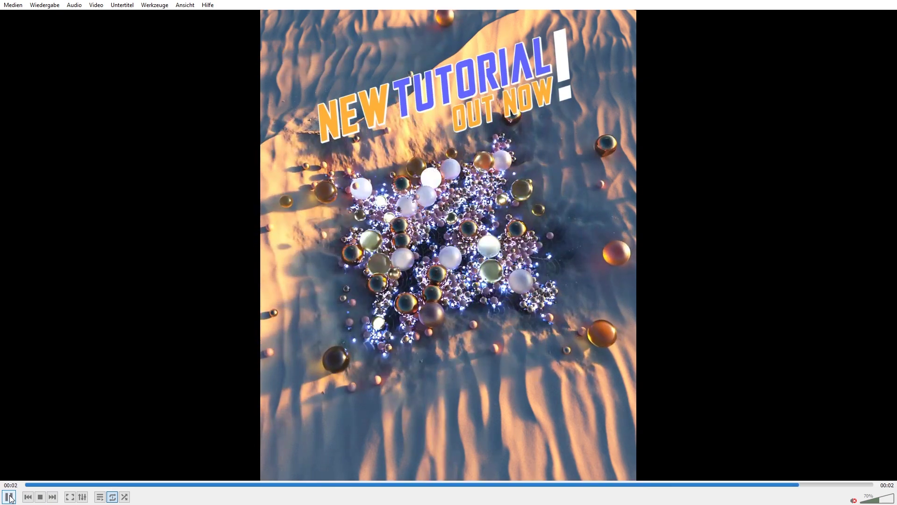
# - Watch the intergalactic sandballs render and its process clip, pausing on the particle view before resuming playback
pyautogui.click(52, 497)
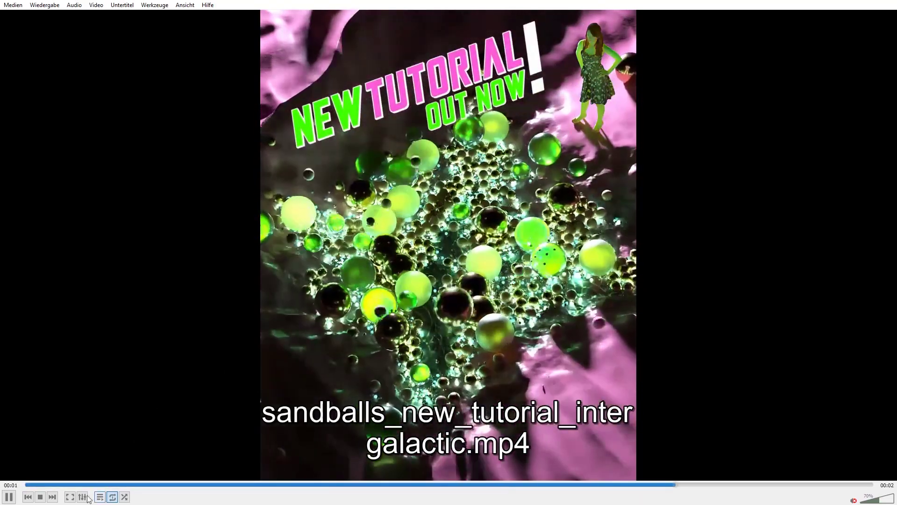
pyautogui.click(52, 498)
pyautogui.click(51, 499)
pyautogui.click(10, 497)
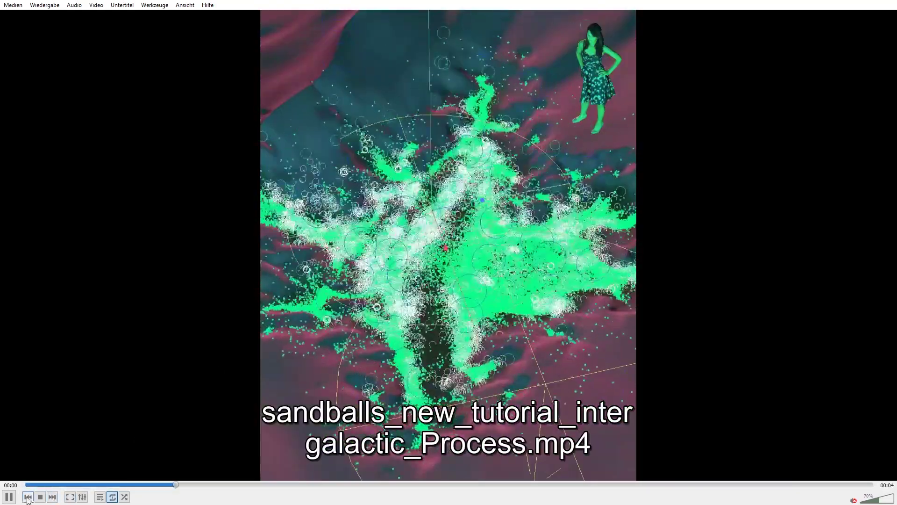
pyautogui.click(9, 497)
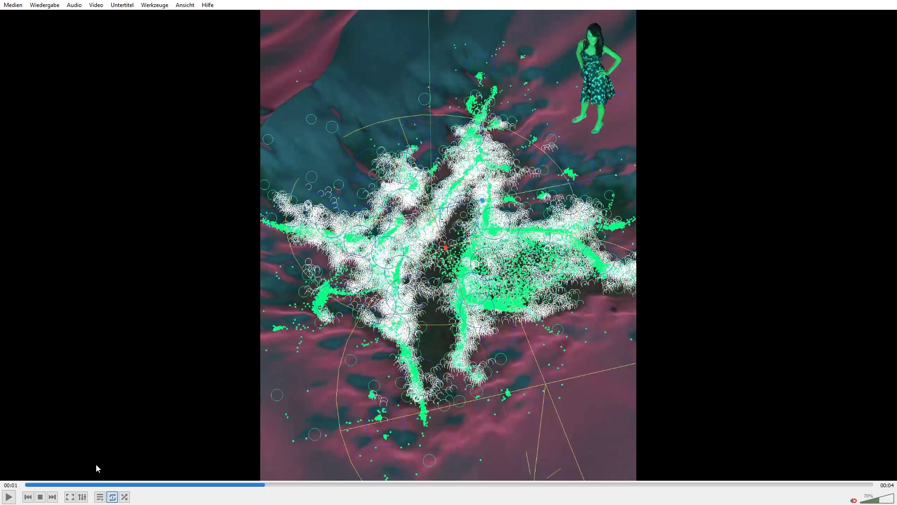
pyautogui.click(8, 496)
# - Review the onthemoon sandballs render and its glass version, pausing each clip and resuming playback
pyautogui.click(51, 497)
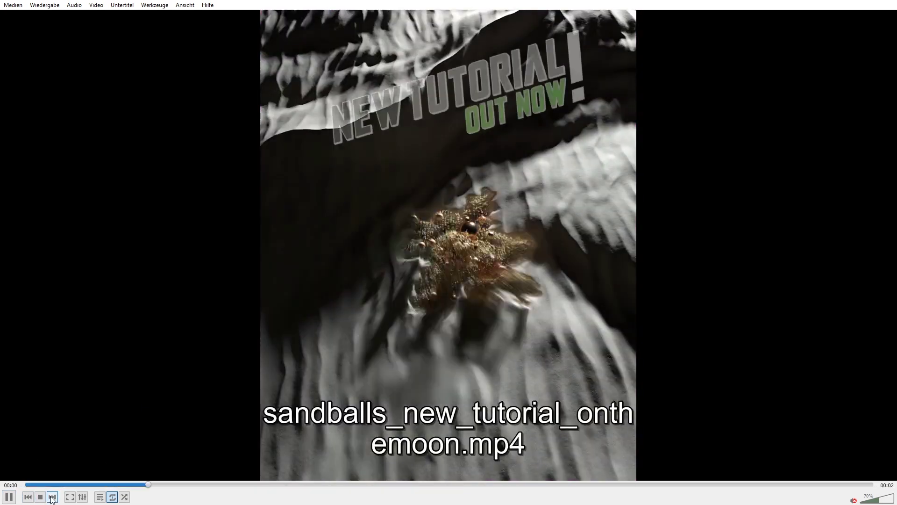
pyautogui.press('space')
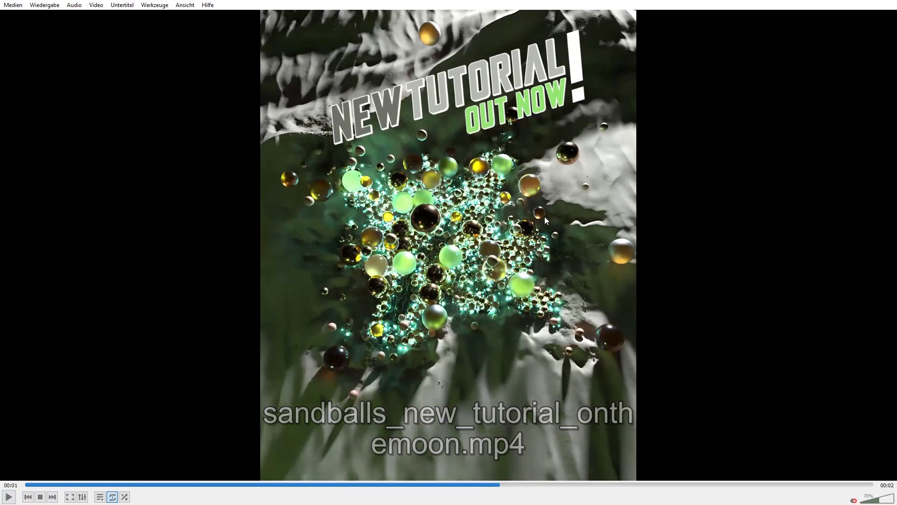
pyautogui.click(8, 497)
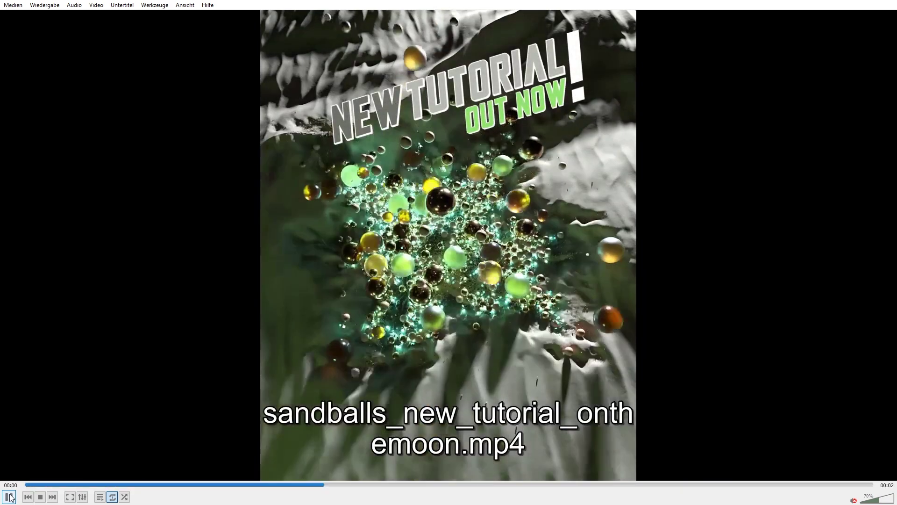
pyautogui.click(53, 497)
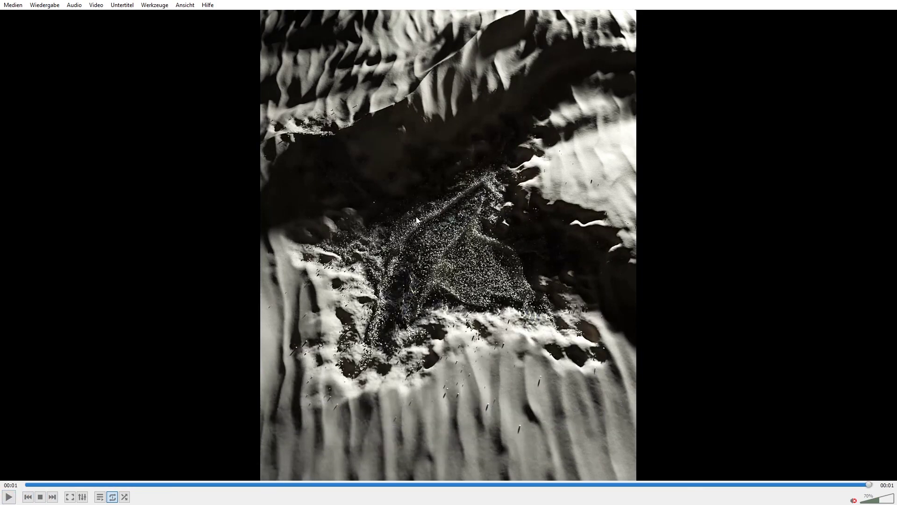
pyautogui.click(14, 495)
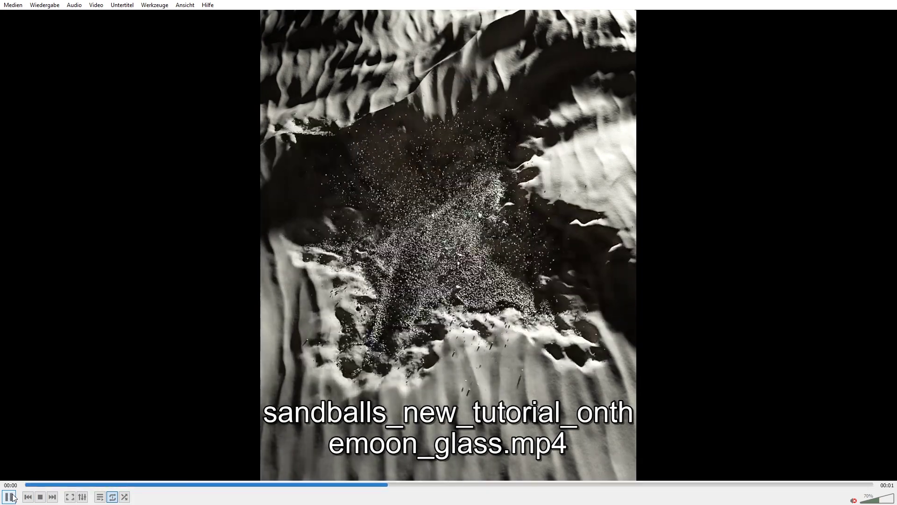
pyautogui.click(28, 497)
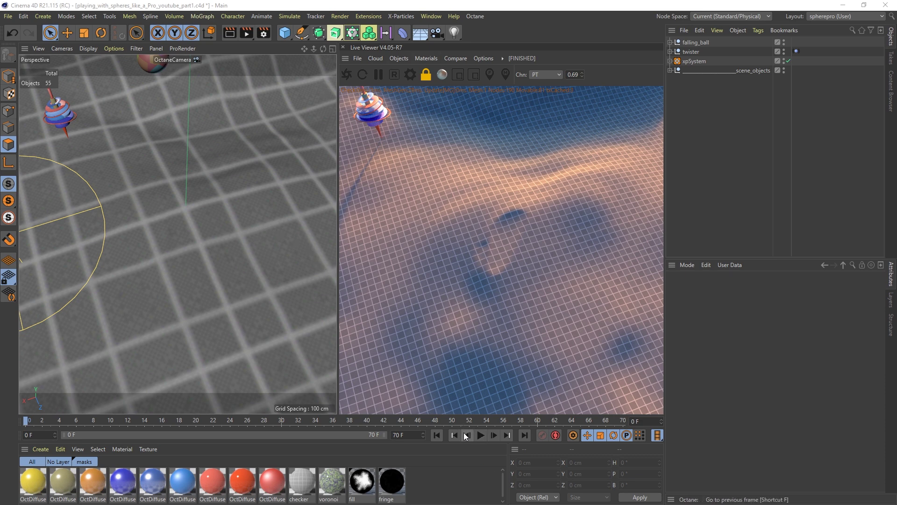
# - Switch to the Cinema 4D scene and play the sphere simulation to frame 36, pausing at frame 7
pyautogui.click(481, 436)
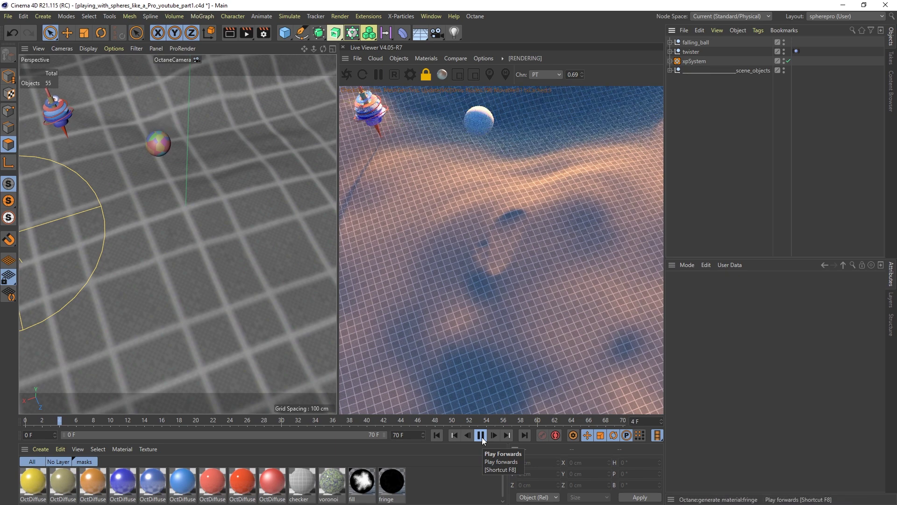
pyautogui.click(482, 435)
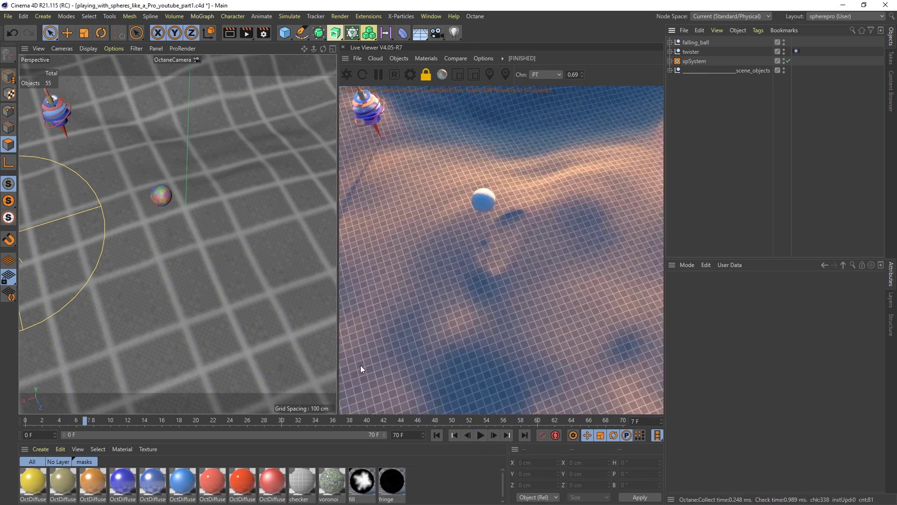
pyautogui.click(481, 435)
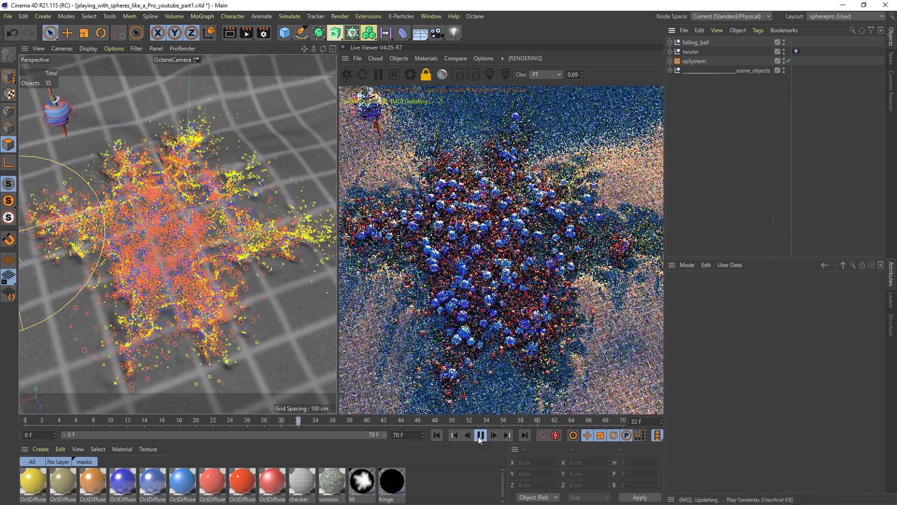
pyautogui.click(480, 436)
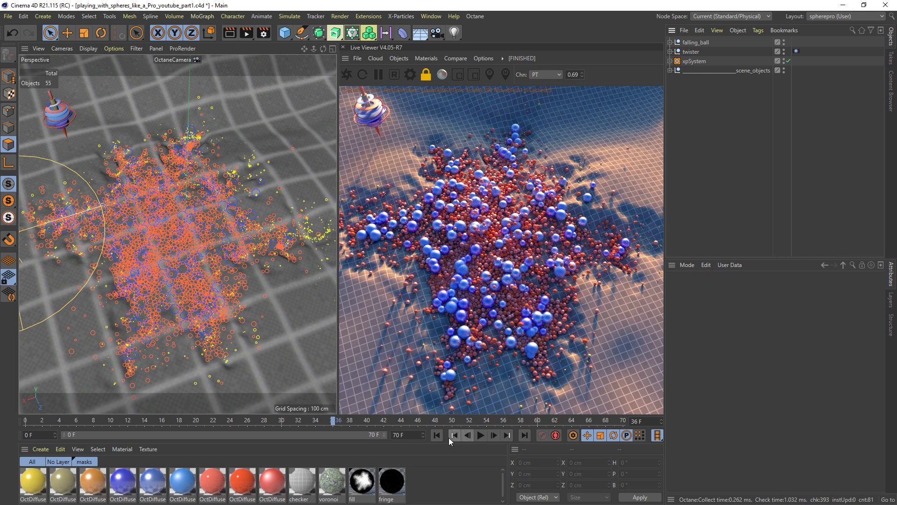
# - Replay the simulation from the first frame up to the star-shaped burst at frame 15, pausing as the ball falls
pyautogui.click(437, 435)
pyautogui.click(480, 436)
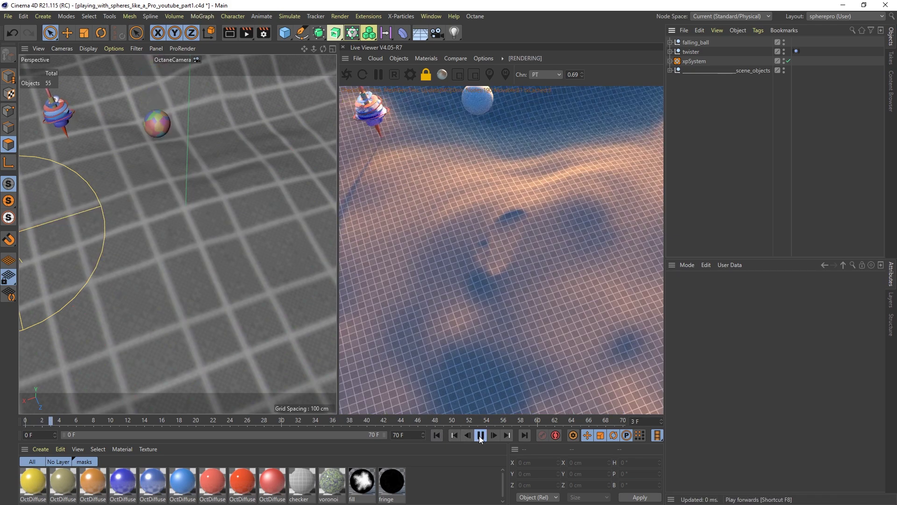
pyautogui.click(480, 435)
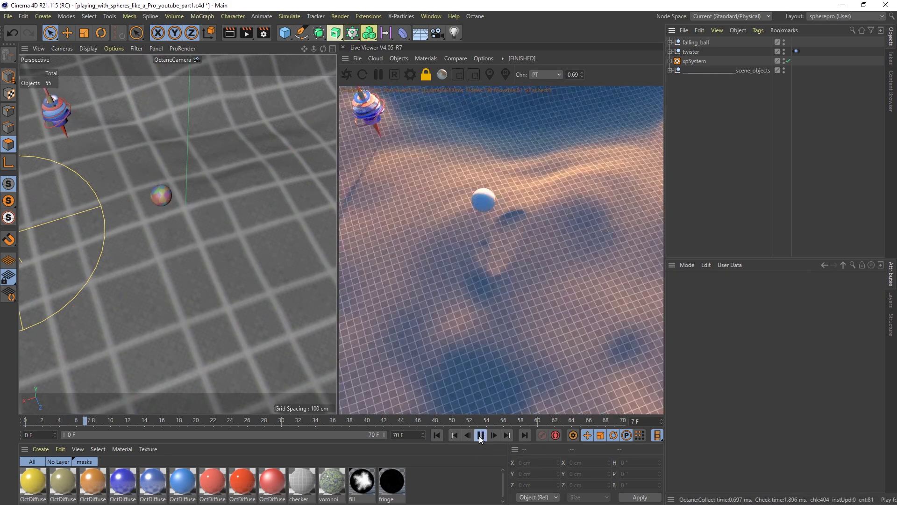
pyautogui.click(480, 435)
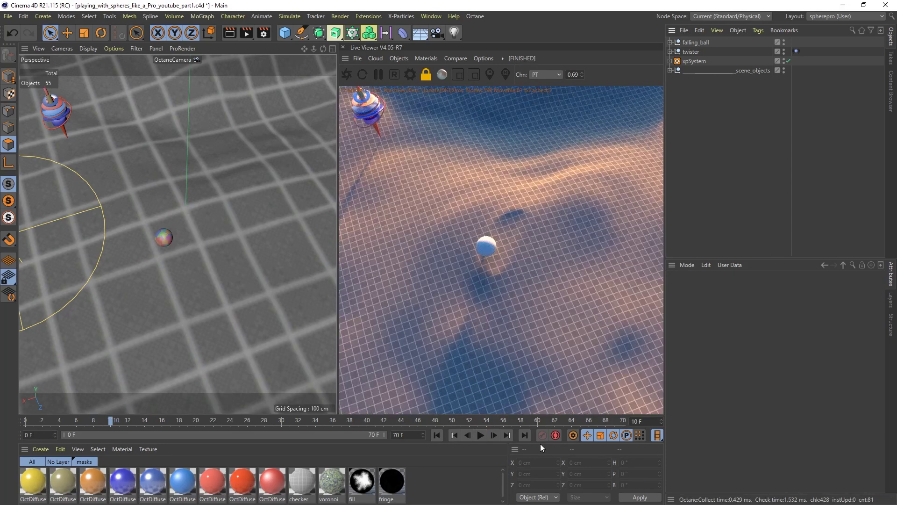
pyautogui.click(480, 436)
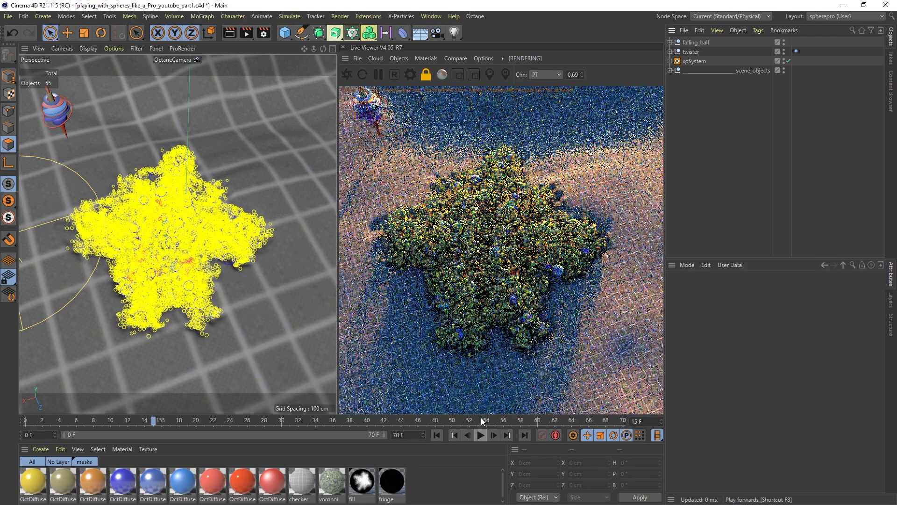
# - Expand the xpSystem hierarchy, select xpEmitter_spawning and play the simulation on to frame 29
pyautogui.click(669, 61)
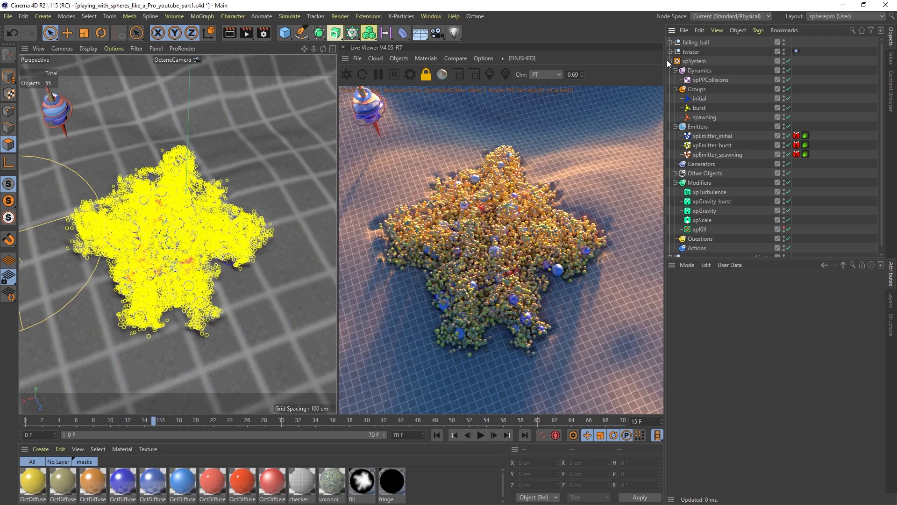
pyautogui.click(789, 145)
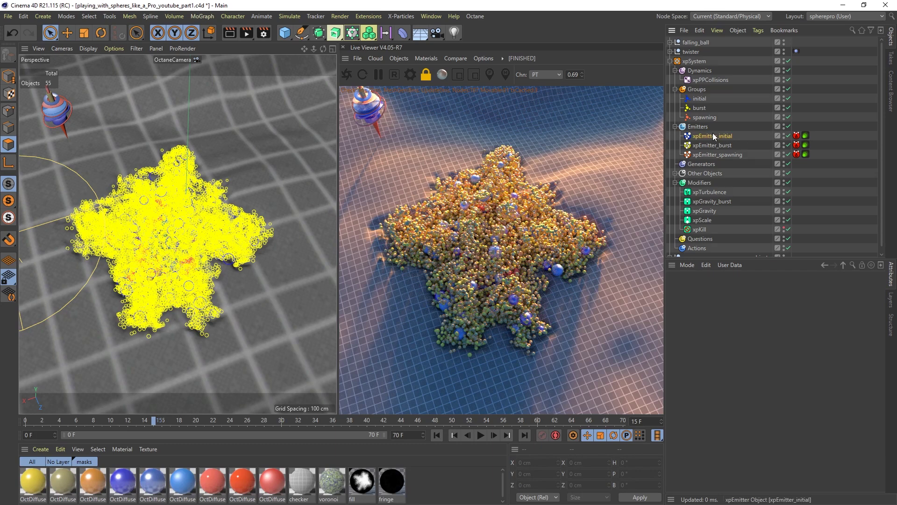
pyautogui.click(717, 154)
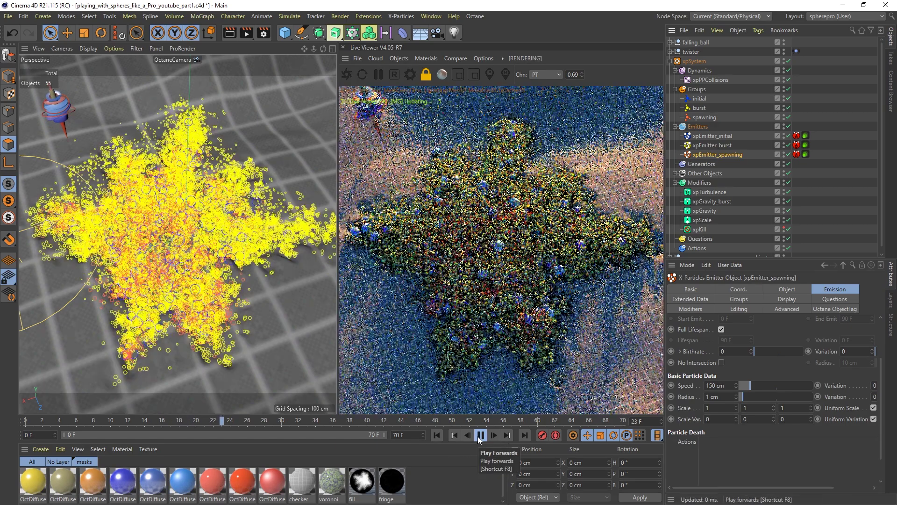
pyautogui.click(480, 435)
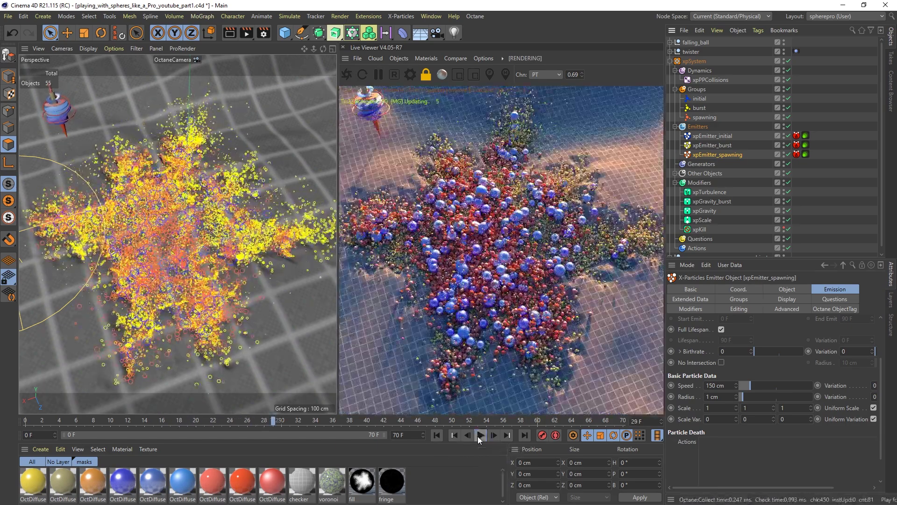
# - Compare the emission settings of xpEmitter_initial and xpEmitter_spawning, and play the rest of the simulation with pauses at frames 44 and 51
pyautogui.click(716, 147)
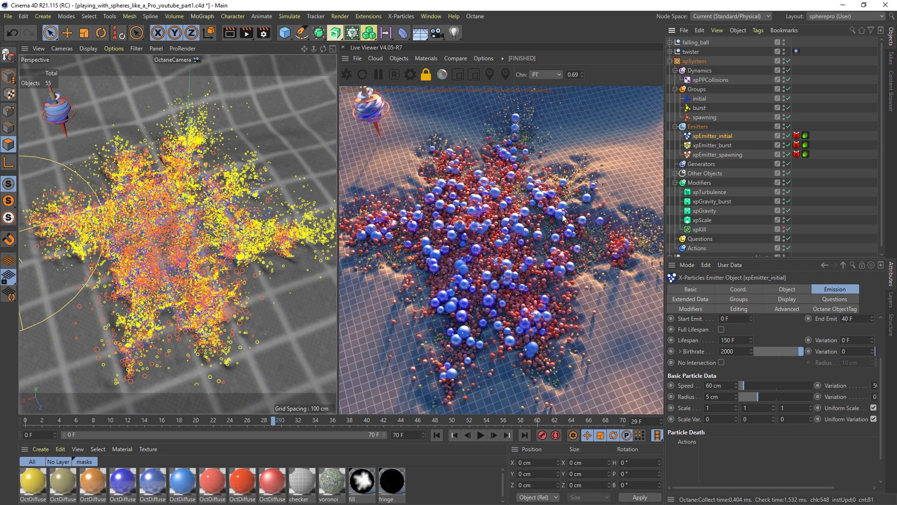
pyautogui.click(719, 154)
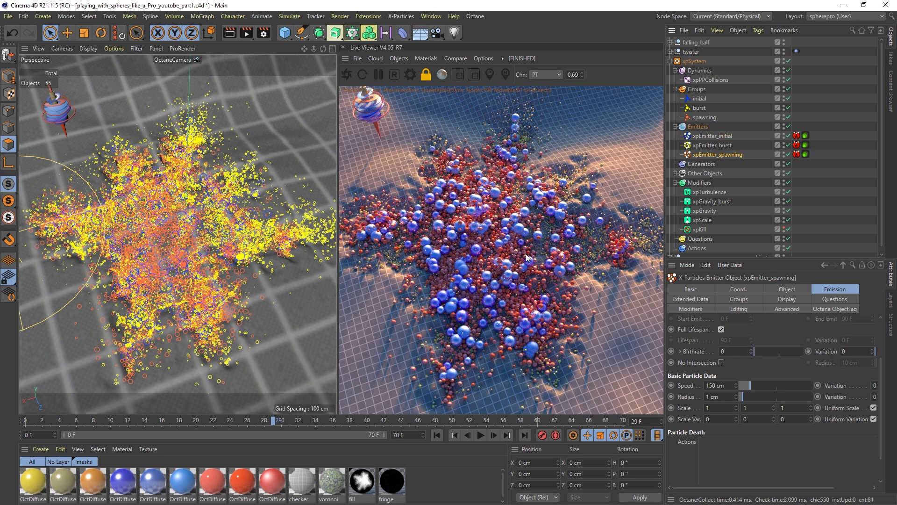
pyautogui.click(482, 437)
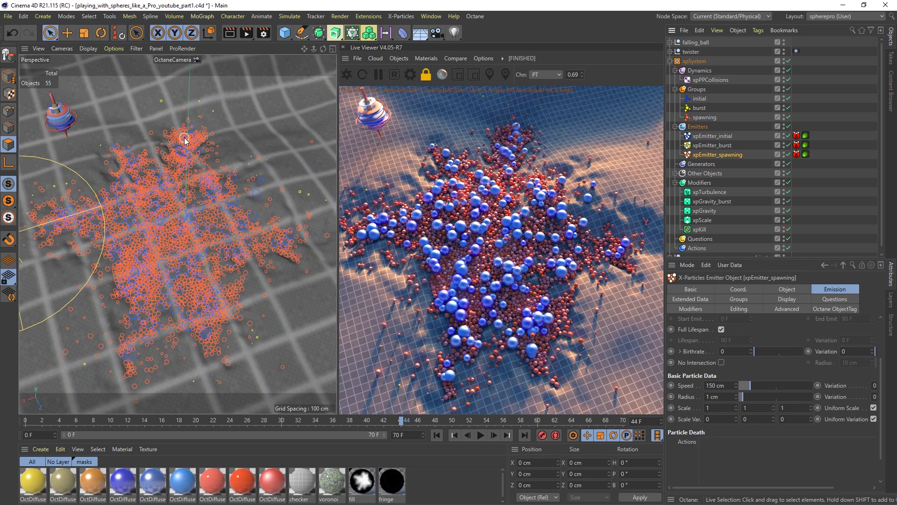
pyautogui.click(479, 435)
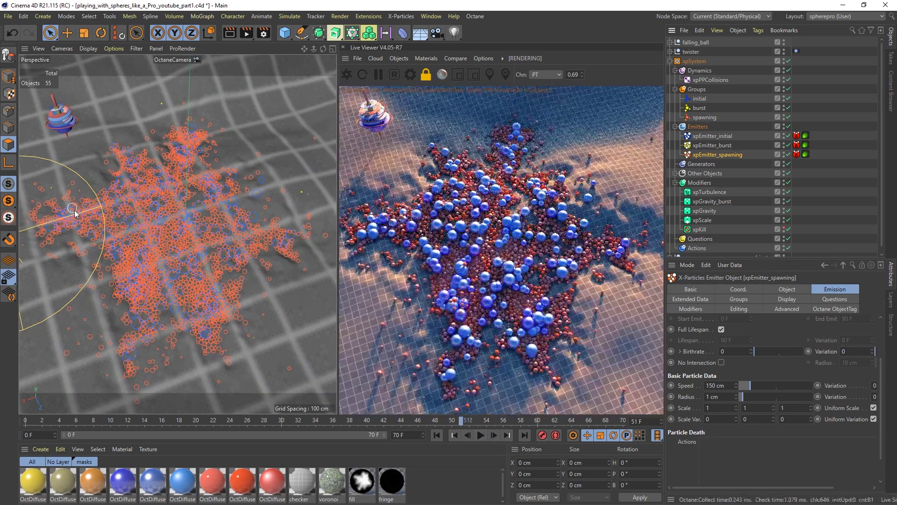
pyautogui.click(480, 436)
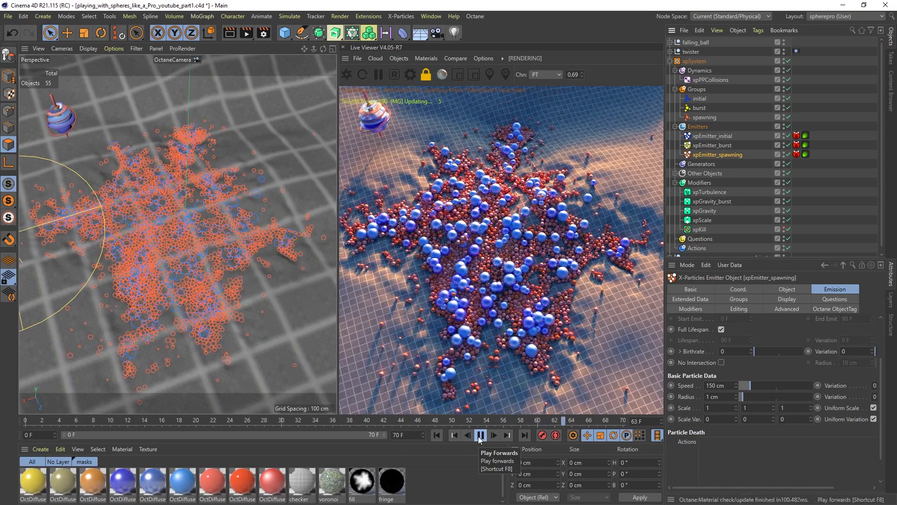
pyautogui.click(480, 436)
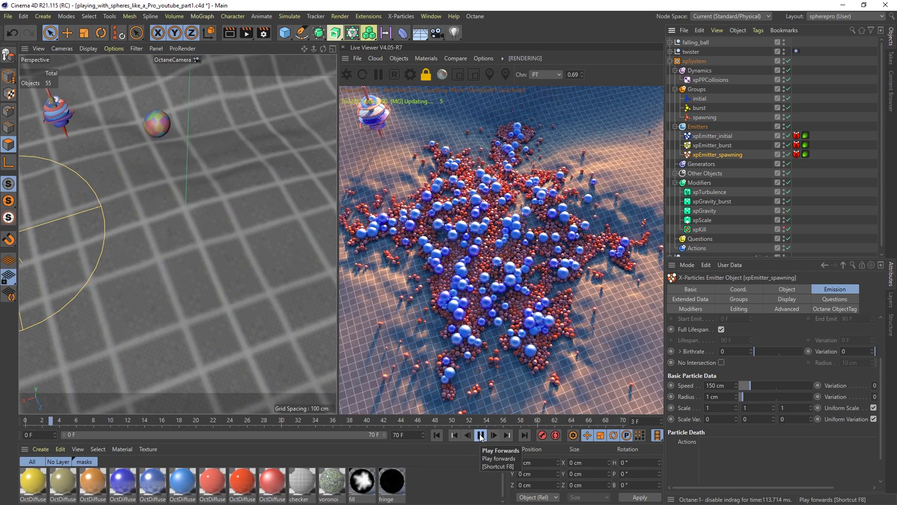
pyautogui.click(480, 435)
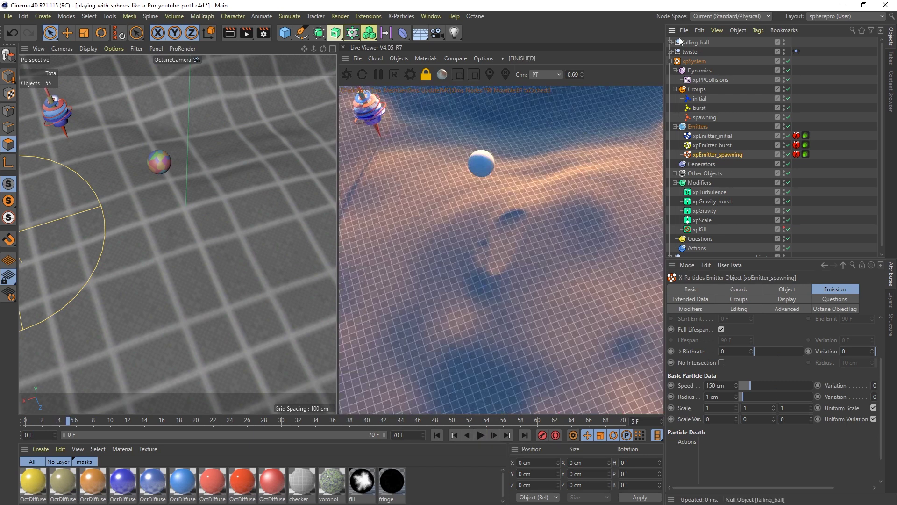
# - Collapse xpSystem, expand the falling_ball group and play the ball's drop up to frame 15 in the default camera view
pyautogui.click(670, 61)
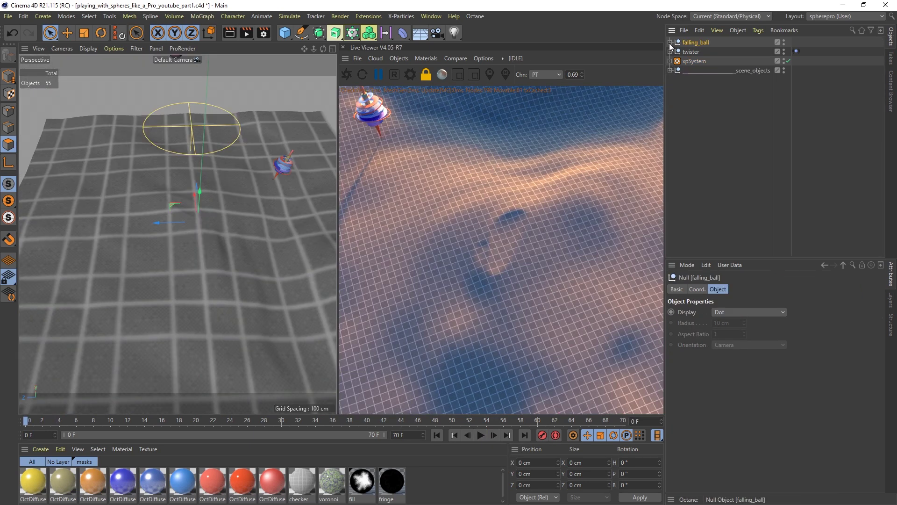
pyautogui.click(671, 42)
pyautogui.keyDown('alt'); pyautogui.moveTo(213, 243); pyautogui.dragTo(212, 270); pyautogui.keyUp('alt')
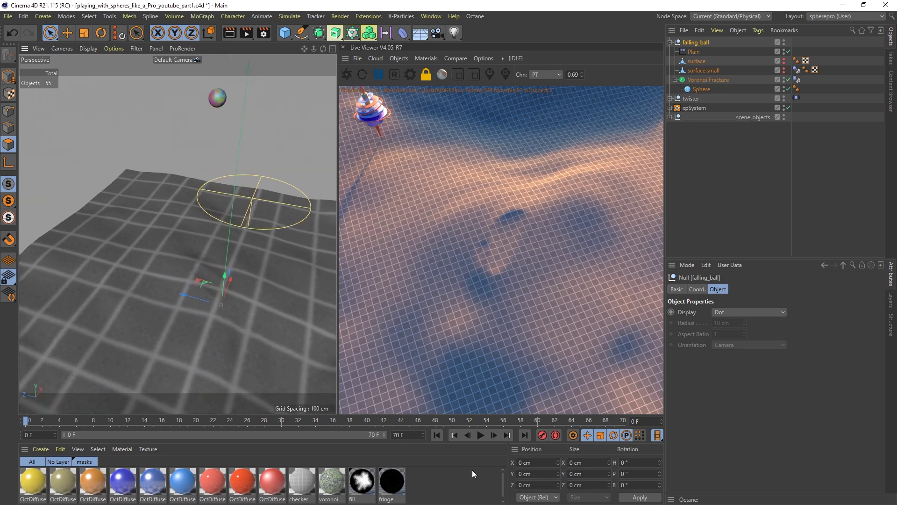
pyautogui.click(481, 436)
pyautogui.click(481, 435)
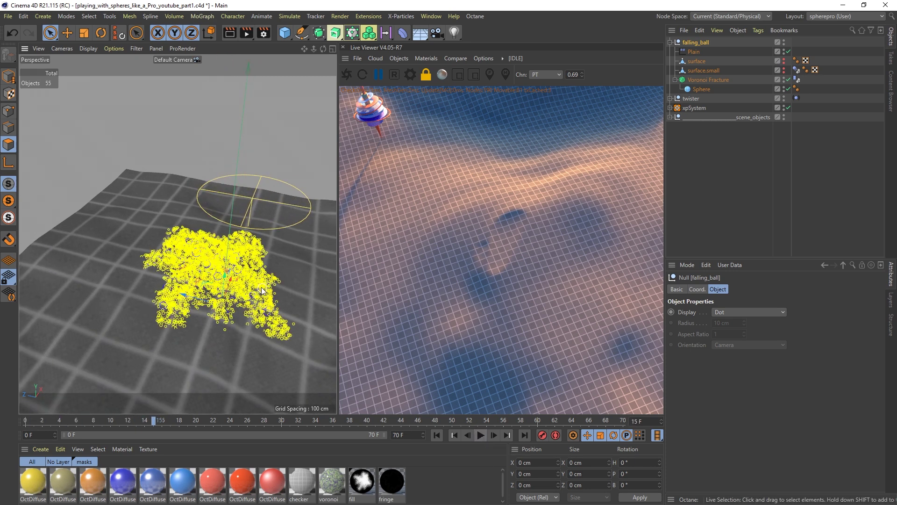
# - Expand the xpSystem hierarchy and disable the initial, burst and spawning emitters
pyautogui.click(670, 107)
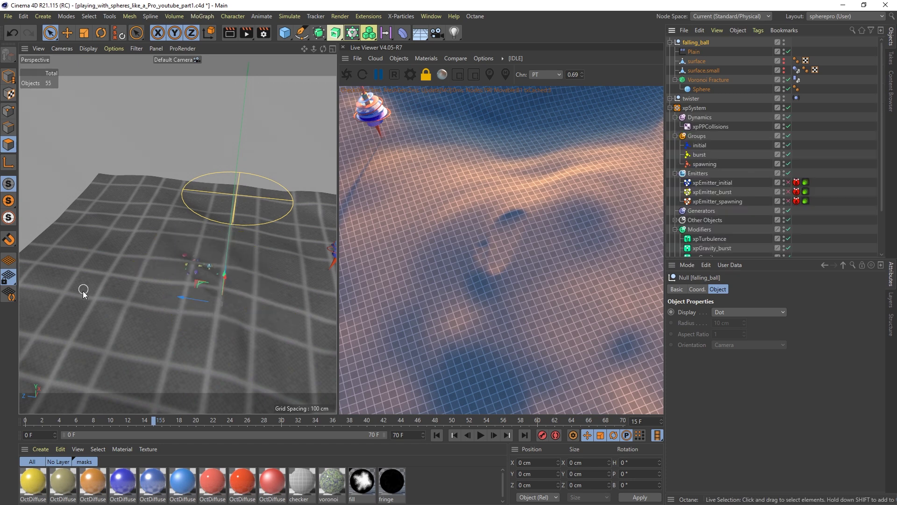
# - Replay the ball's drop from the start up to frame 14 and examine the shattered fragments on the ground
pyautogui.hotkey('shift', 'f')
pyautogui.click(481, 436)
pyautogui.click(481, 437)
pyautogui.keyDown('alt'); pyautogui.moveTo(202, 243); pyautogui.dragTo(233, 249); pyautogui.keyUp('alt')
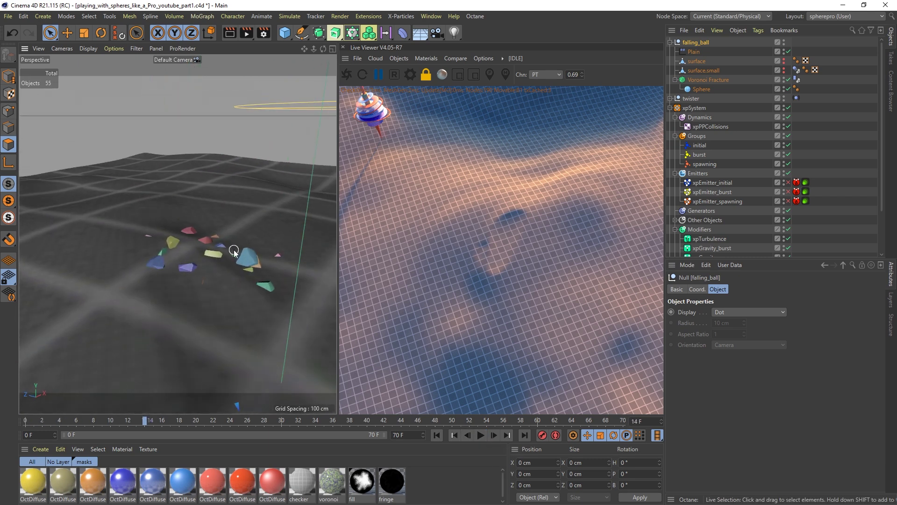
pyautogui.keyDown('alt'); pyautogui.moveTo(234, 250); pyautogui.dragTo(200, 254, button='right'); pyautogui.keyUp('alt')
pyautogui.moveTo(200, 253)
pyautogui.keyDown('alt'); pyautogui.mouseDown()
pyautogui.moveTo(231, 263)
pyautogui.moveTo(204, 270)
pyautogui.mouseUp(); pyautogui.keyUp('alt')
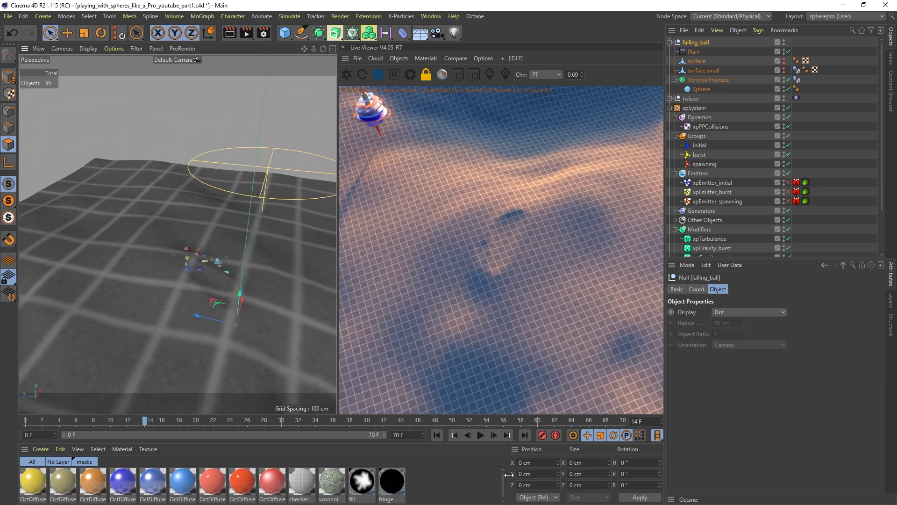
# - Play the shatter on to frame 23 and examine the impact area on the ground from another angle
pyautogui.click(481, 436)
pyautogui.click(481, 437)
pyautogui.keyDown('alt'); pyautogui.moveTo(184, 235); pyautogui.dragTo(159, 276, button='middle'); pyautogui.keyUp('alt')
pyautogui.keyDown('alt'); pyautogui.moveTo(159, 275); pyautogui.dragTo(210, 285); pyautogui.keyUp('alt')
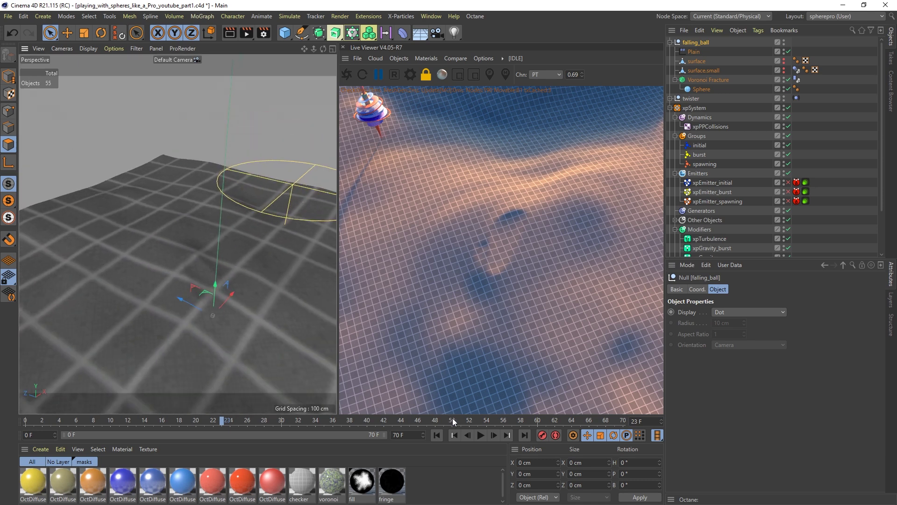
# - Play the drop again up to frame 24 and examine the impact area at ground level
pyautogui.click(481, 435)
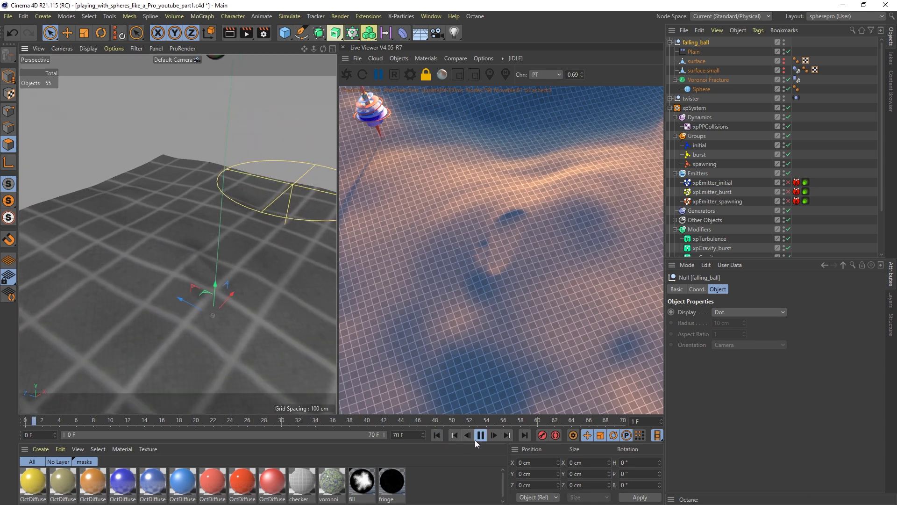
pyautogui.click(481, 438)
pyautogui.moveTo(239, 293)
pyautogui.keyDown('alt'); pyautogui.mouseDown()
pyautogui.moveTo(248, 296)
pyautogui.moveTo(224, 280)
pyautogui.mouseUp(); pyautogui.keyUp('alt')
pyautogui.keyDown('alt'); pyautogui.moveTo(201, 274); pyautogui.dragTo(228, 264, button='right'); pyautogui.keyUp('alt')
pyautogui.keyDown('alt'); pyautogui.moveTo(206, 261); pyautogui.dragTo(228, 209); pyautogui.keyUp('alt')
pyautogui.keyDown('alt'); pyautogui.moveTo(218, 241); pyautogui.dragTo(218, 275); pyautogui.keyUp('alt')
pyautogui.keyDown('alt'); pyautogui.moveTo(198, 253); pyautogui.dragTo(213, 243, button='right'); pyautogui.keyUp('alt')
# - Hide the ground surface below the scene_objects null in the viewport and select surface.small to inspect its mesh under the fragments
pyautogui.scroll(-3, 818, 234)
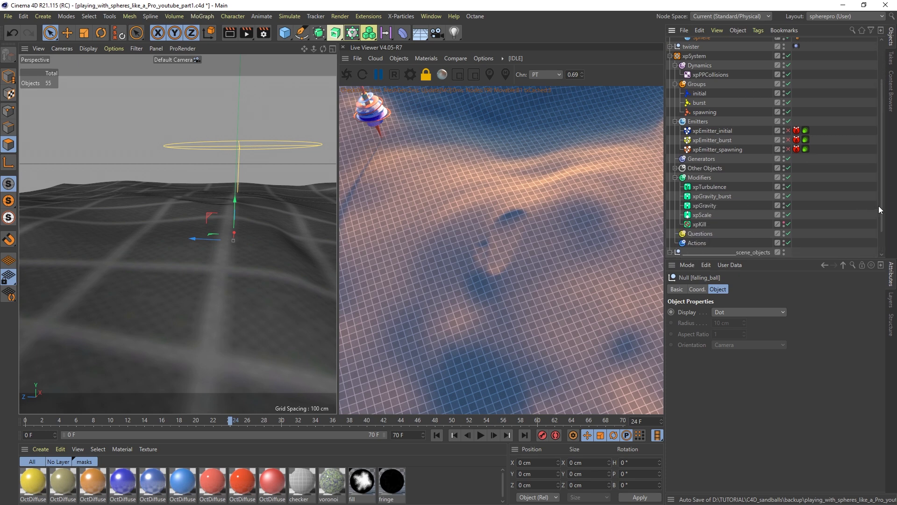
pyautogui.scroll(-2, 818, 229)
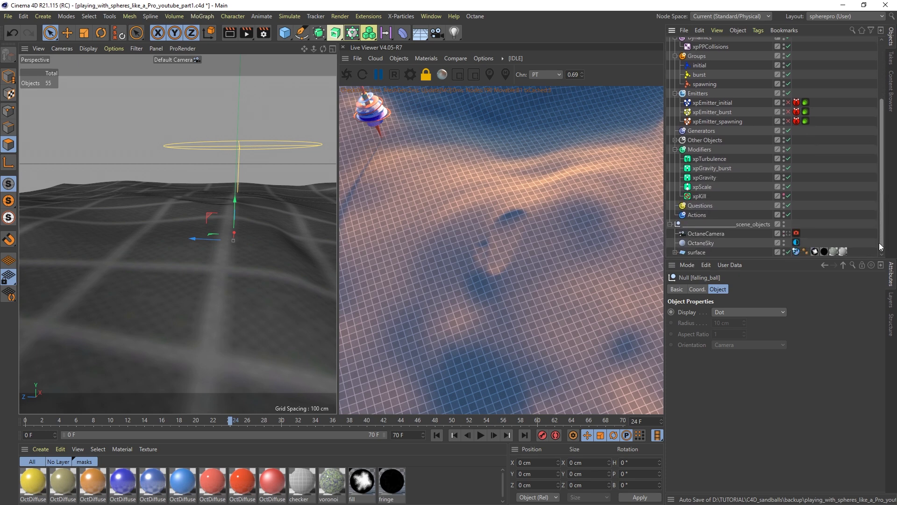
pyautogui.click(784, 251)
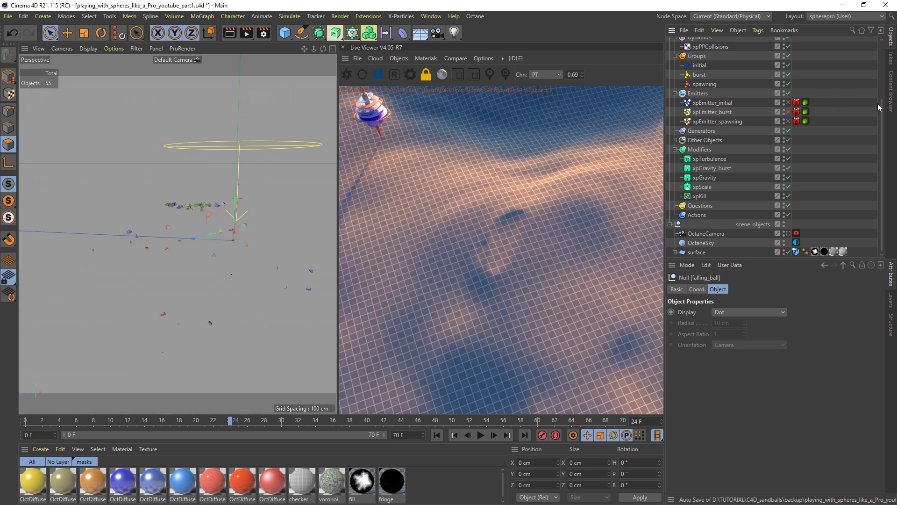
pyautogui.scroll(6, 687, 56)
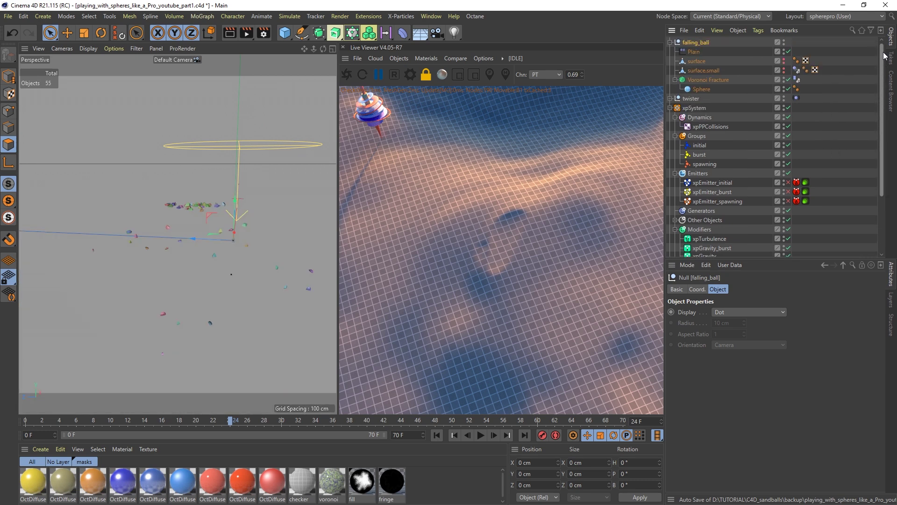
pyautogui.click(719, 70)
pyautogui.keyDown('alt'); pyautogui.moveTo(202, 203); pyautogui.dragTo(173, 242); pyautogui.keyUp('alt')
pyautogui.keyDown('alt'); pyautogui.moveTo(173, 243); pyautogui.dragTo(209, 206, button='right'); pyautogui.keyUp('alt')
pyautogui.keyDown('alt'); pyautogui.moveTo(209, 205); pyautogui.dragTo(203, 227, button='middle'); pyautogui.keyUp('alt')
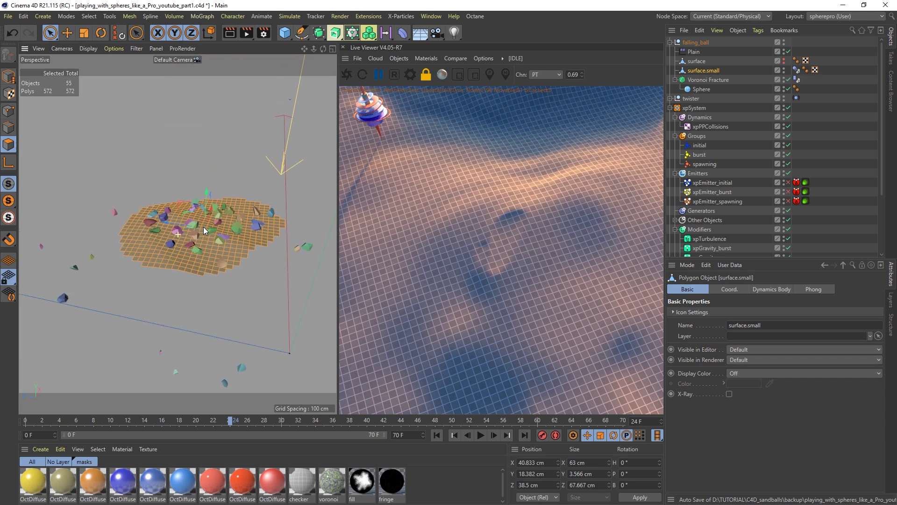
# - Clear the selection, replay the drop from the start to frame 21 and examine how the fragments scatter over surface.small
pyautogui.click(793, 145)
pyautogui.keyDown('alt'); pyautogui.moveTo(170, 213); pyautogui.dragTo(135, 235, button='right'); pyautogui.keyUp('alt')
pyautogui.keyDown('alt'); pyautogui.moveTo(135, 235); pyautogui.dragTo(168, 227); pyautogui.keyUp('alt')
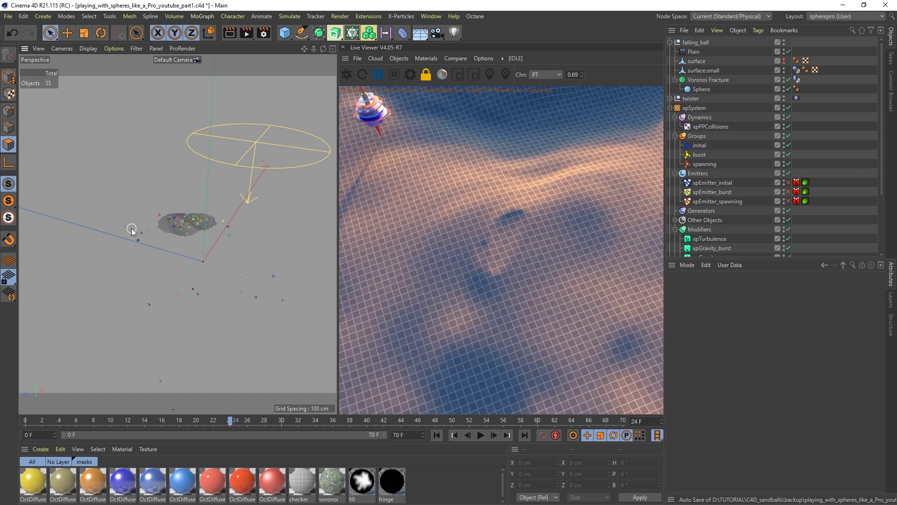
pyautogui.click(437, 435)
pyautogui.click(480, 436)
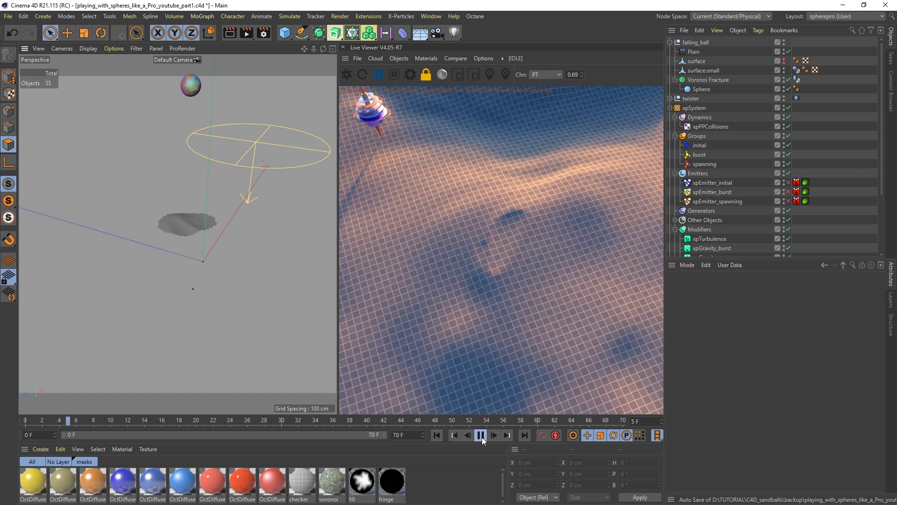
pyautogui.keyDown('alt'); pyautogui.moveTo(200, 224); pyautogui.dragTo(192, 222); pyautogui.keyUp('alt')
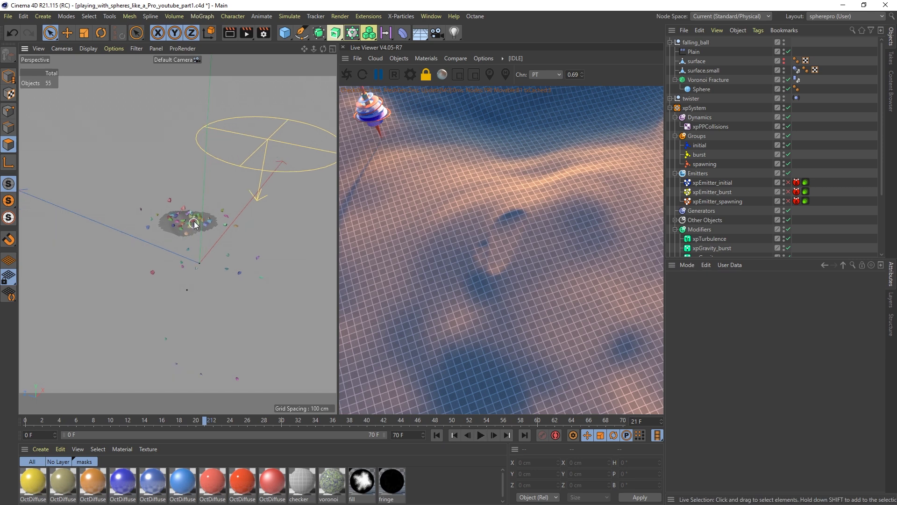
pyautogui.scroll(5, 194, 222)
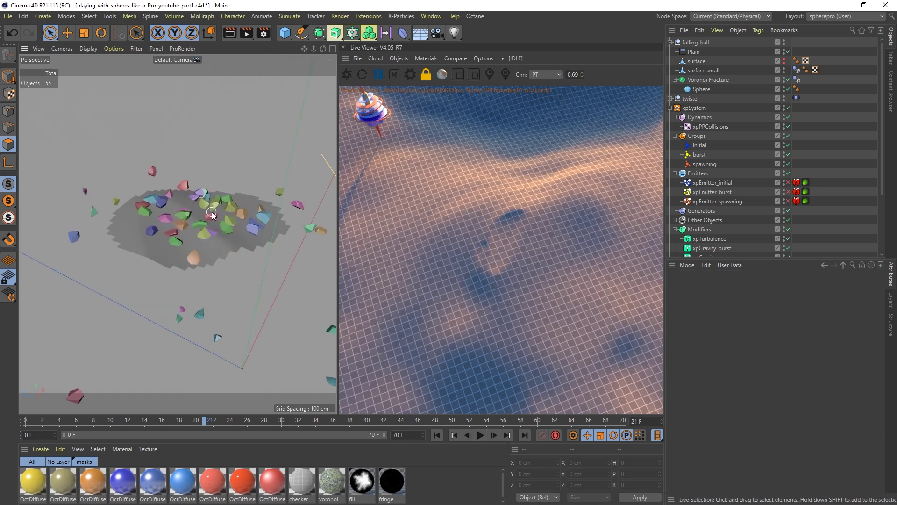
pyautogui.scroll(-5, 215, 247)
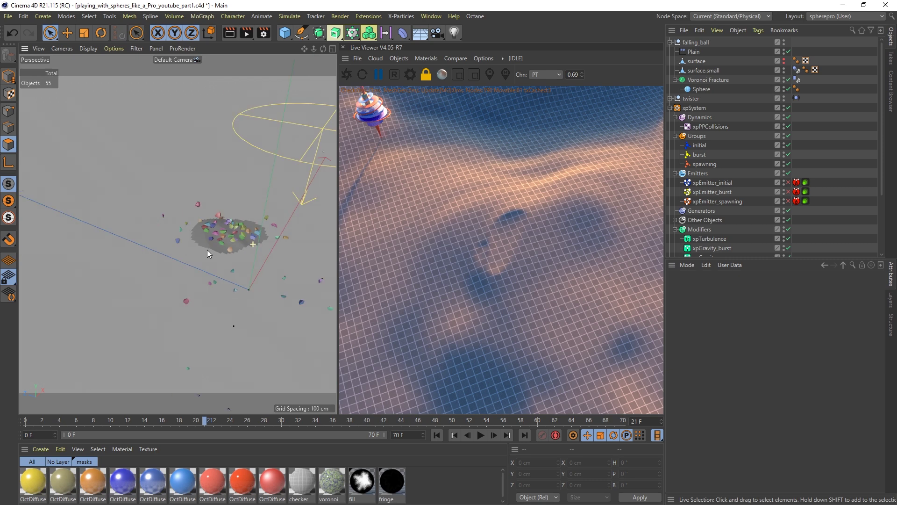
pyautogui.moveTo(232, 247)
pyautogui.keyDown('alt'); pyautogui.mouseDown()
pyautogui.moveTo(243, 250)
pyautogui.moveTo(229, 234)
pyautogui.mouseUp(); pyautogui.keyUp('alt')
# - Replay the shatter from the first frame up to frame 39 and examine the bare surface.small from a closer angle
pyautogui.click(481, 436)
pyautogui.click(481, 436)
pyautogui.click(437, 440)
pyautogui.click(482, 436)
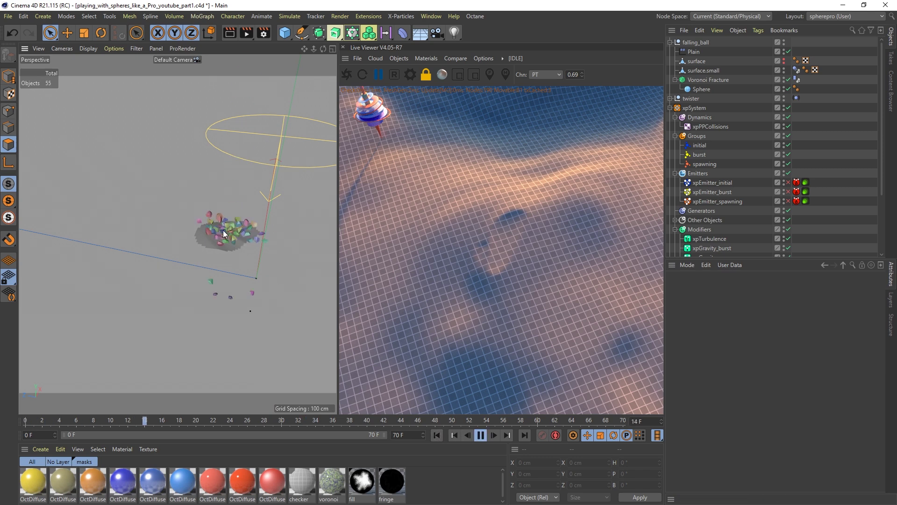
pyautogui.click(480, 436)
pyautogui.keyDown('alt'); pyautogui.moveTo(251, 234); pyautogui.dragTo(326, 225); pyautogui.keyUp('alt')
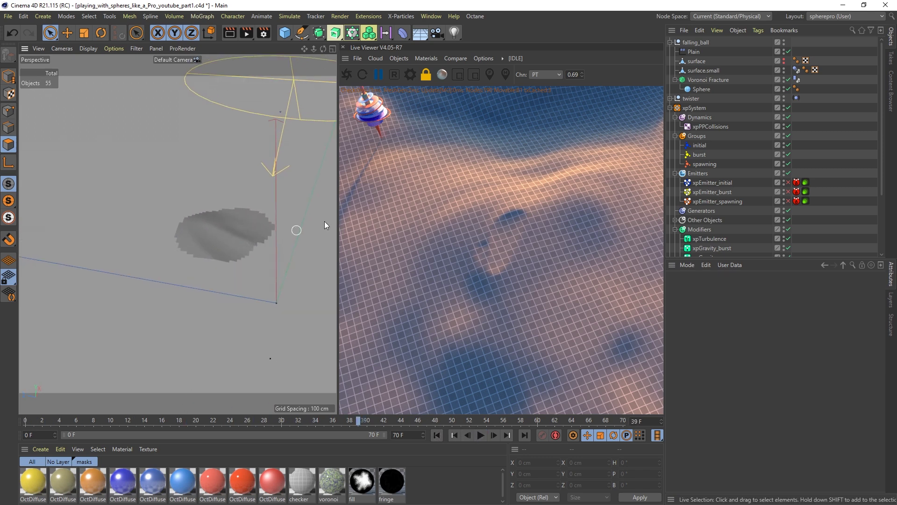
# - Temporarily show the falling_ball group's full surface object to compare its extent with surface.small, and hide it again
pyautogui.click(784, 59)
pyautogui.keyDown('ctrl'); pyautogui.click(784, 58); pyautogui.keyUp('ctrl')
pyautogui.keyDown('alt'); pyautogui.moveTo(165, 259); pyautogui.dragTo(222, 227); pyautogui.keyUp('alt')
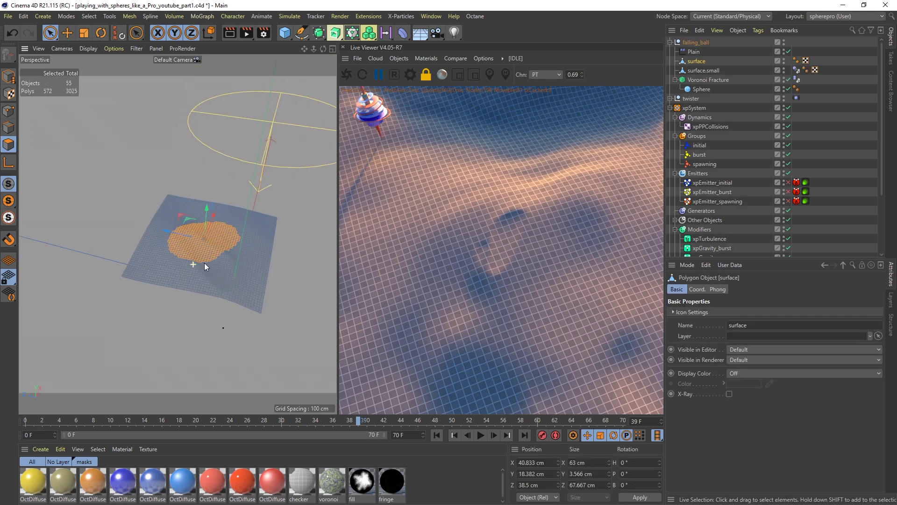
pyautogui.keyDown('alt'); pyautogui.moveTo(200, 264); pyautogui.dragTo(147, 268, button='right'); pyautogui.keyUp('alt')
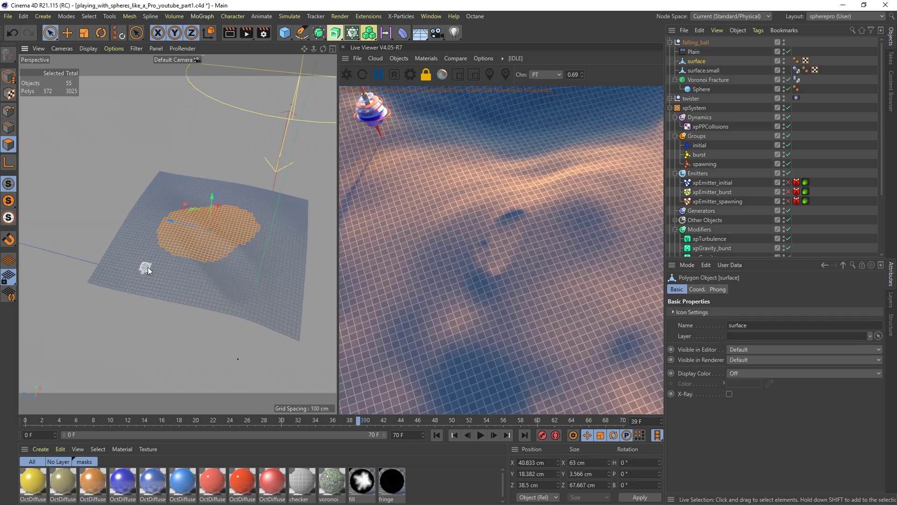
pyautogui.click(784, 59)
pyautogui.keyDown('alt'); pyautogui.moveTo(144, 263); pyautogui.dragTo(187, 226); pyautogui.keyUp('alt')
# - Inspect the Plain effector's strength and the point sources of the Voronoi Fracture object
pyautogui.click(695, 51)
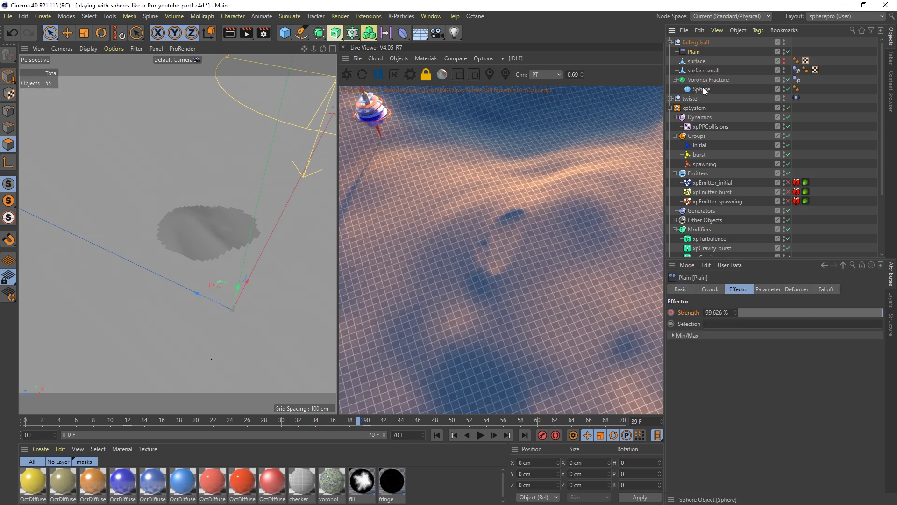
pyautogui.click(708, 80)
pyautogui.keyDown('alt'); pyautogui.moveTo(200, 241); pyautogui.dragTo(235, 245); pyautogui.keyUp('alt')
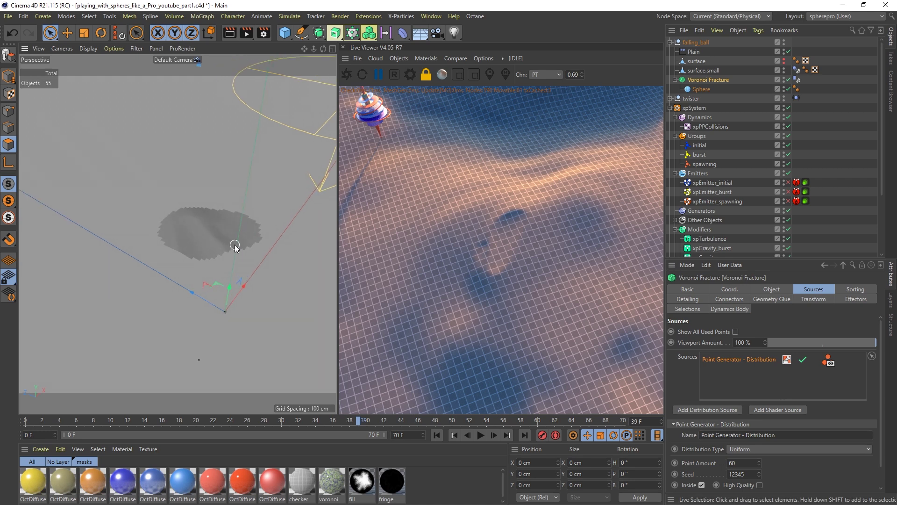
# - Replay the drop from the start to frame 10 and step through the ball's shattering frame by frame to frame 13
pyautogui.scroll(-3, 234, 244)
pyautogui.click(437, 435)
pyautogui.click(481, 435)
pyautogui.click(480, 436)
pyautogui.scroll(5, 260, 226)
pyautogui.keyDown('alt'); pyautogui.moveTo(259, 228); pyautogui.dragTo(239, 172); pyautogui.keyUp('alt')
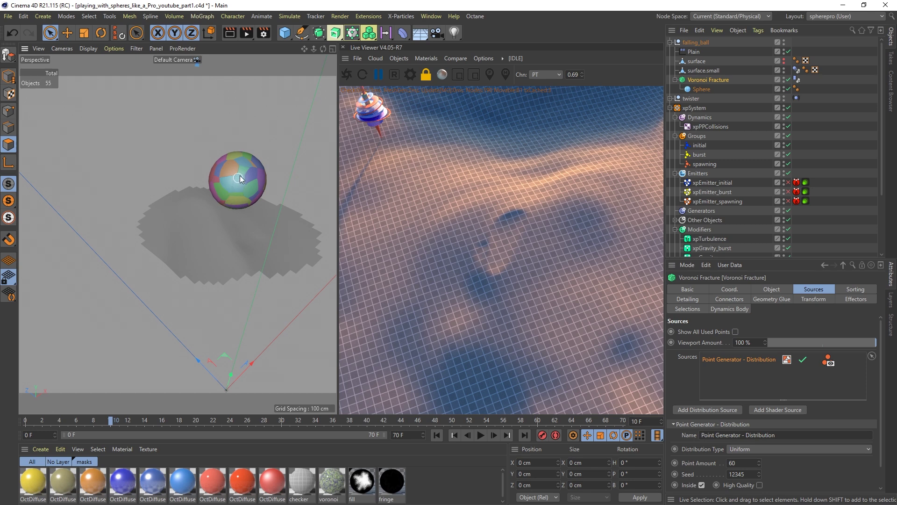
pyautogui.click(494, 435)
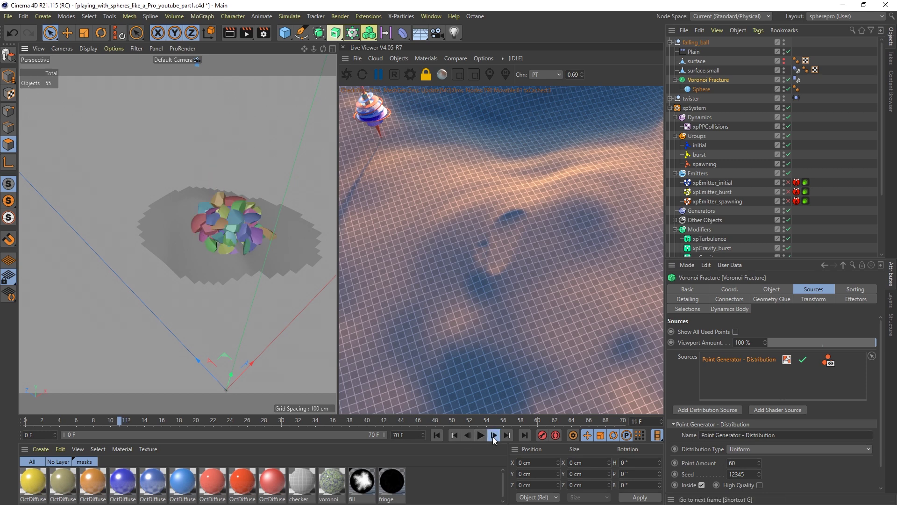
pyautogui.click(494, 435)
pyautogui.click(493, 435)
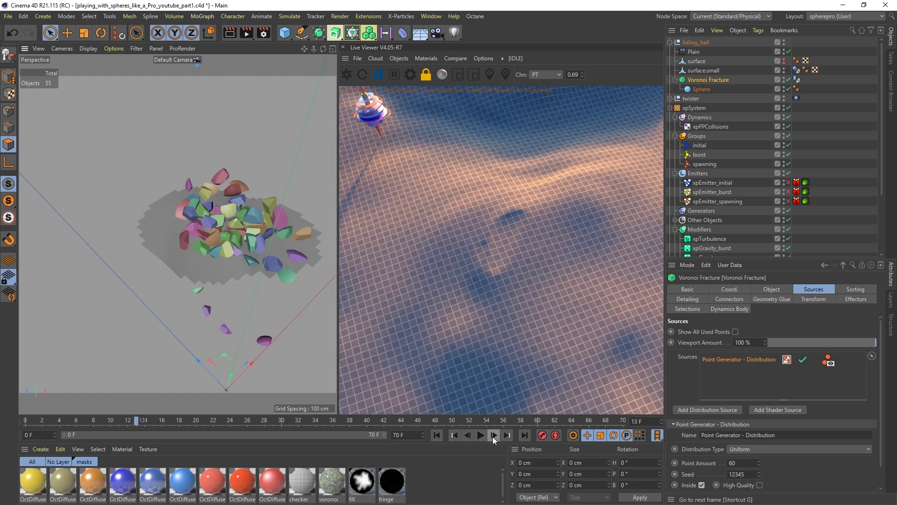
# - Check the Dynamics Body cache settings of Voronoi Fracture and surface.small, plus the dynamics settings of surface.small
pyautogui.click(797, 80)
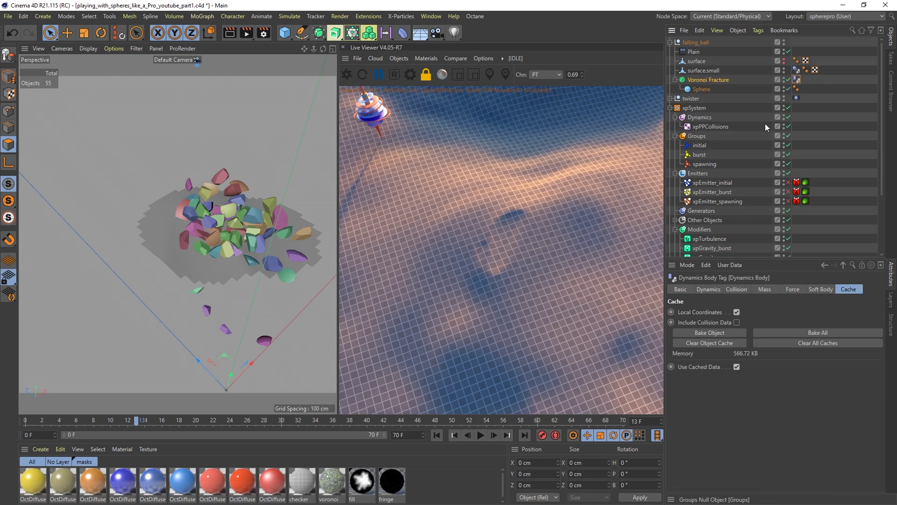
pyautogui.click(729, 71)
pyautogui.click(796, 71)
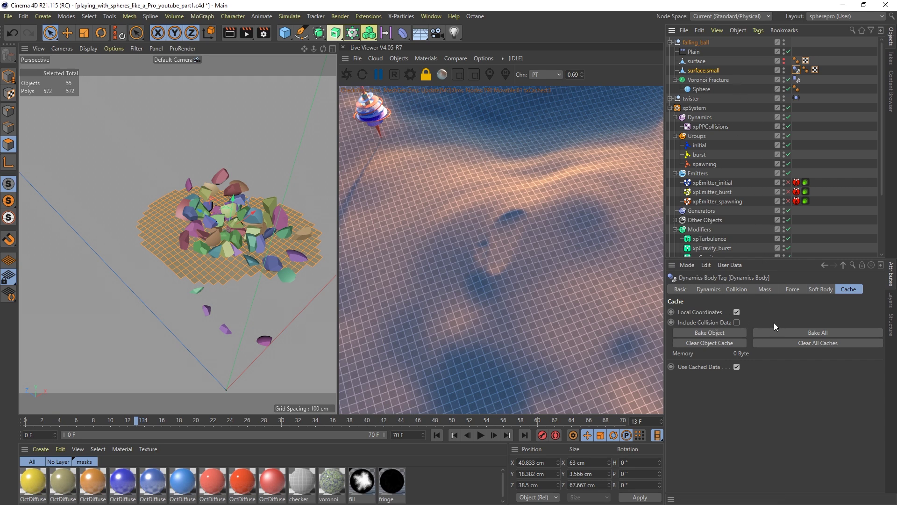
pyautogui.click(716, 290)
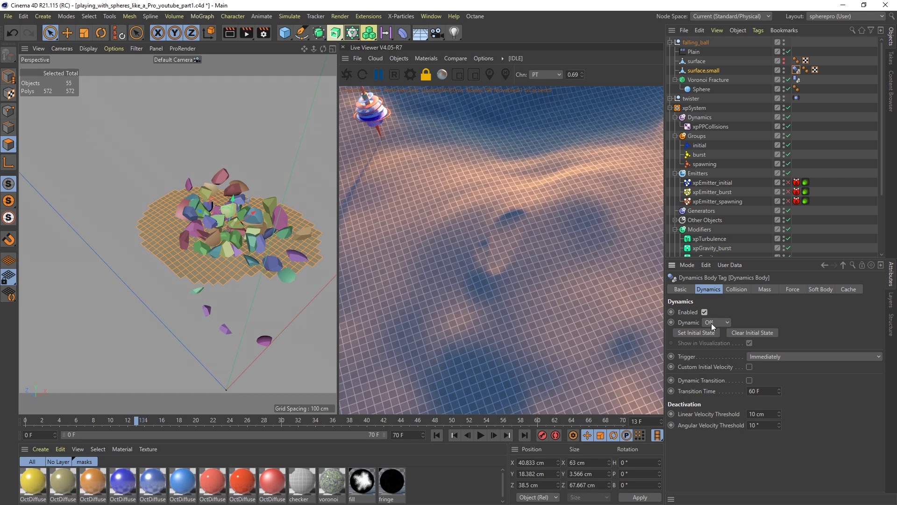
pyautogui.scroll(-5, 254, 238)
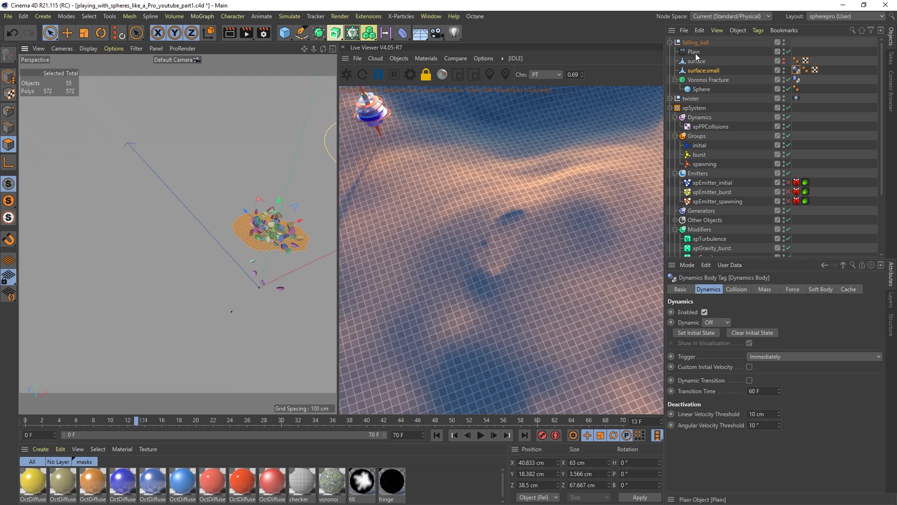
# - Review the Sphere and its parent Voronoi Fracture, and examine the colored fragments up close
pyautogui.click(708, 80)
pyautogui.click(702, 89)
pyautogui.click(704, 80)
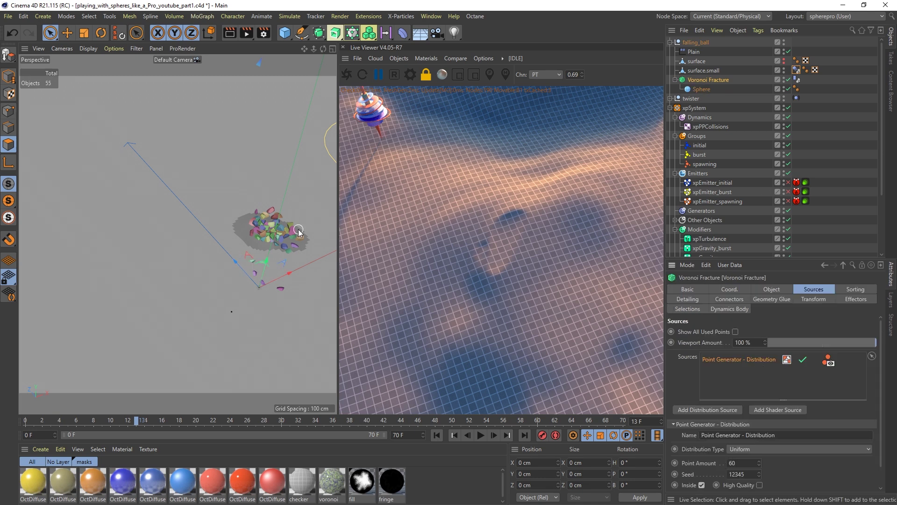
pyautogui.keyDown('alt'); pyautogui.moveTo(298, 229); pyautogui.dragTo(230, 248, button='middle'); pyautogui.keyUp('alt')
pyautogui.scroll(5, 243, 239)
pyautogui.keyDown('alt'); pyautogui.moveTo(243, 239); pyautogui.dragTo(186, 240); pyautogui.keyUp('alt')
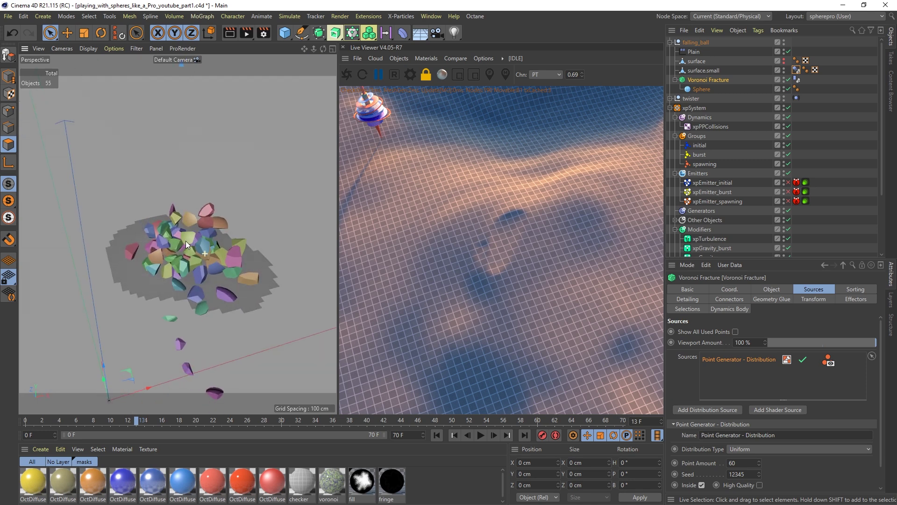
# - Collapse the falling_ball group, select the twister null and make the ground surface visible in the viewport again
pyautogui.click(672, 42)
pyautogui.click(691, 52)
pyautogui.scroll(-6, 205, 269)
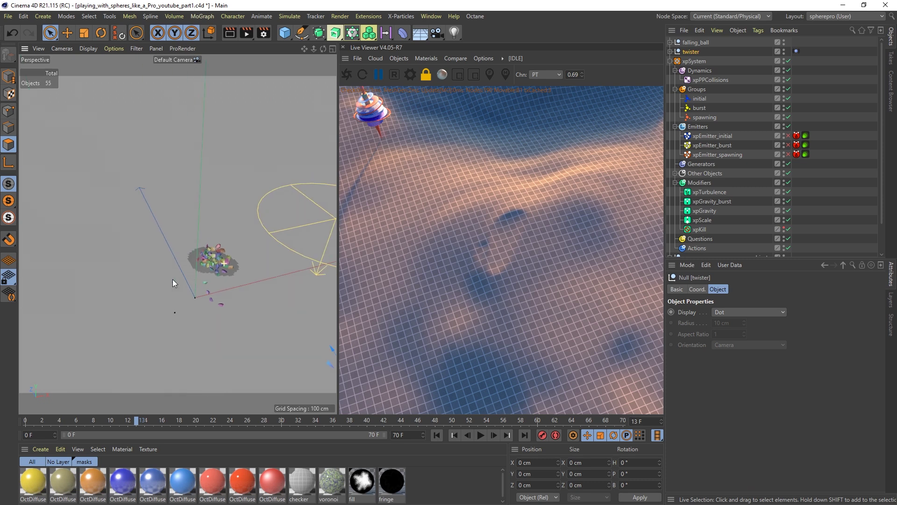
pyautogui.scroll(-3, 867, 210)
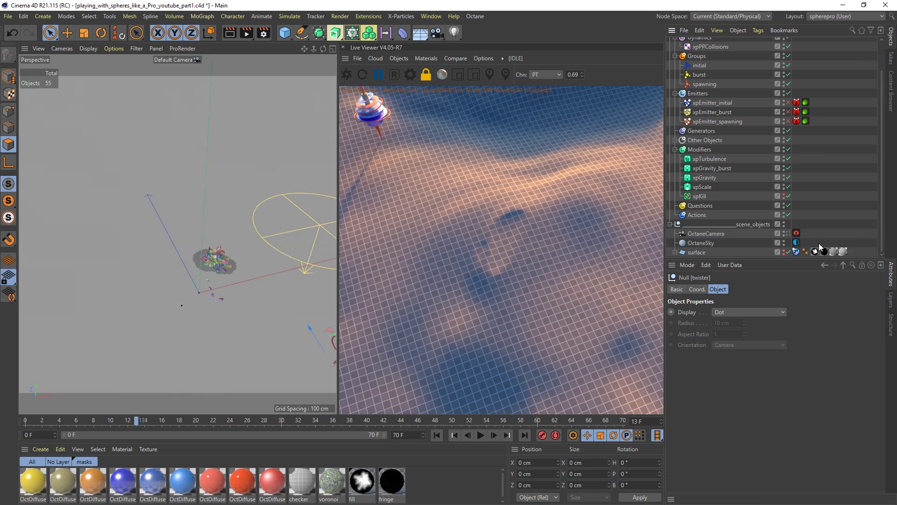
pyautogui.click(783, 251)
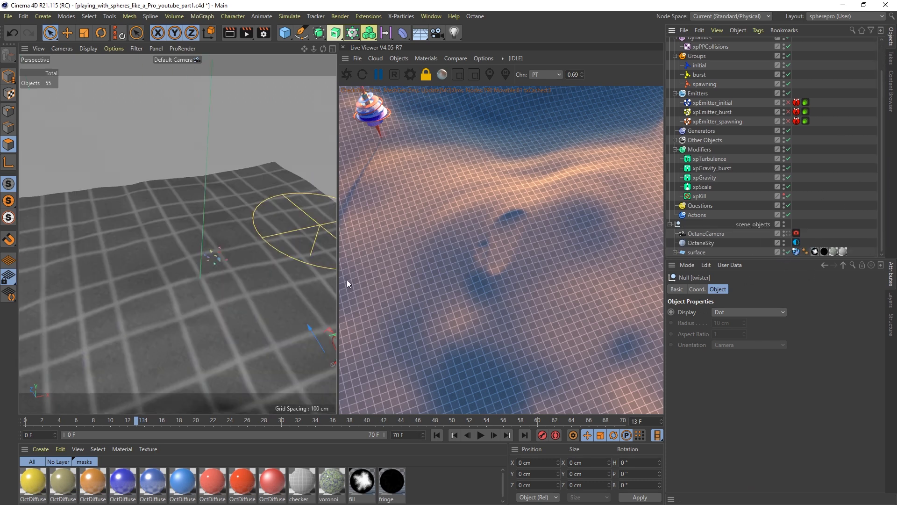
# - Expand the twister group to examine the cone, tubes and cylinders it is built from
pyautogui.scroll(-4, 253, 253)
pyautogui.scroll(1, 234, 242)
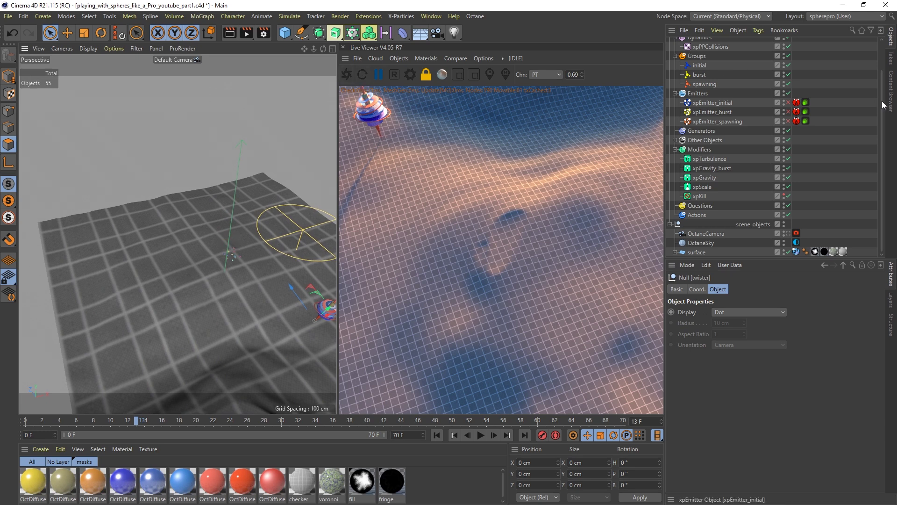
pyautogui.scroll(3, 691, 75)
pyautogui.click(670, 51)
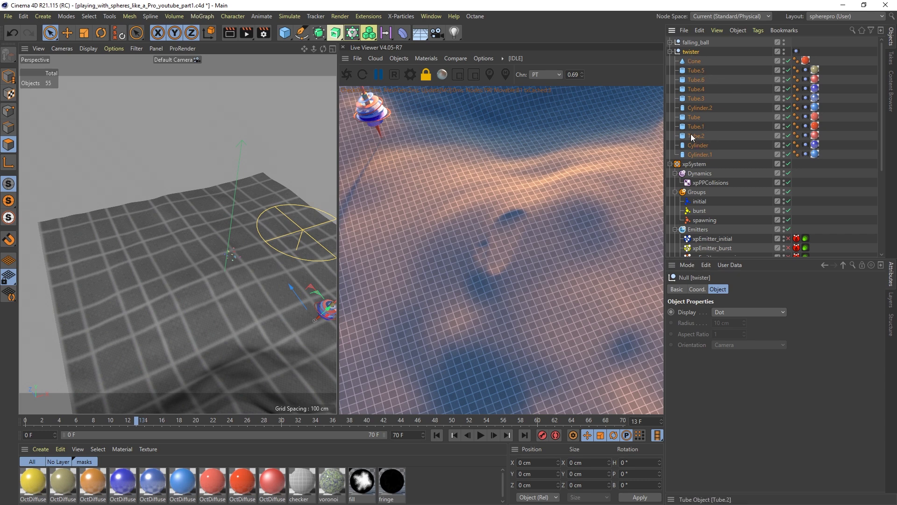
pyautogui.click(285, 33)
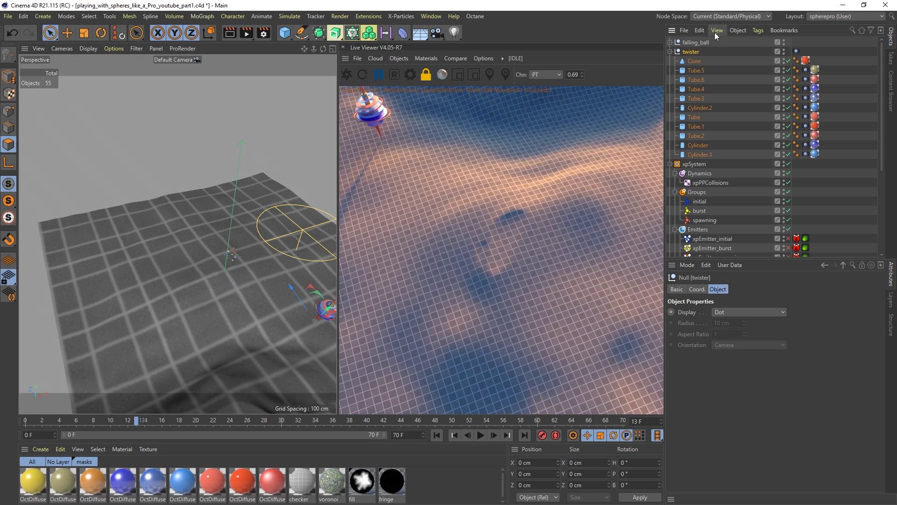
# - Check the position and rotation settings of the twister's Vibrate tag and collapse the twister group
pyautogui.click(796, 51)
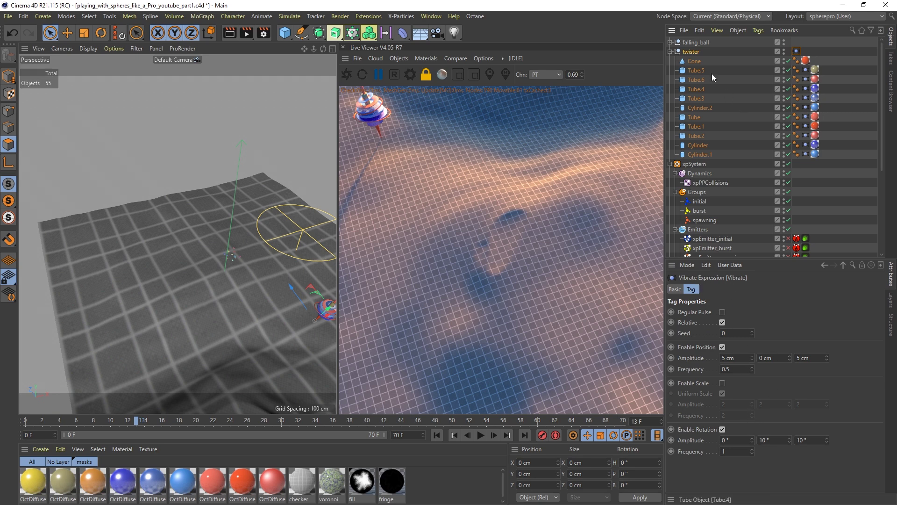
pyautogui.click(671, 52)
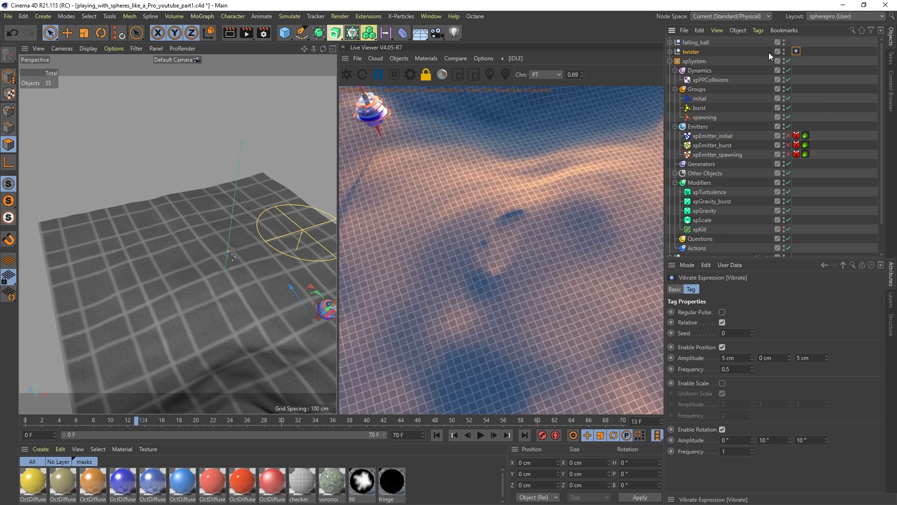
# - Review the contents of xpSystem and return the animation to the first frame
pyautogui.click(699, 61)
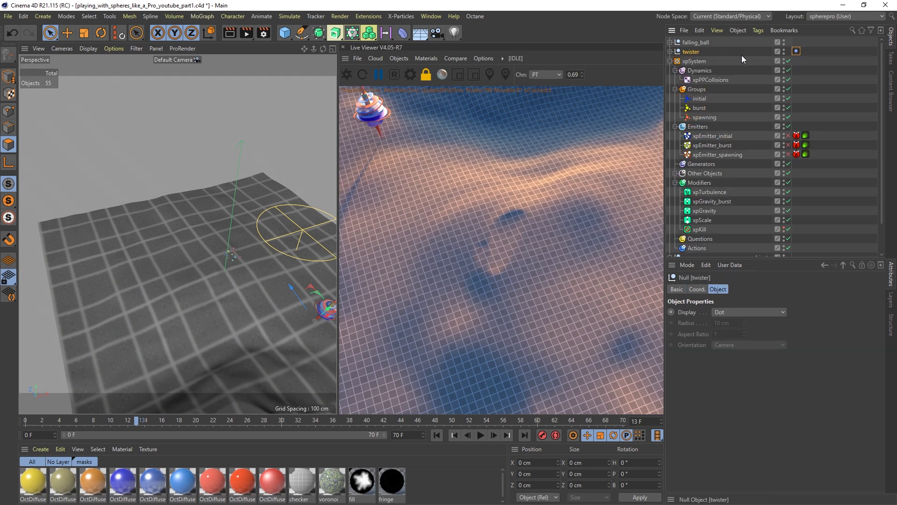
pyautogui.click(670, 61)
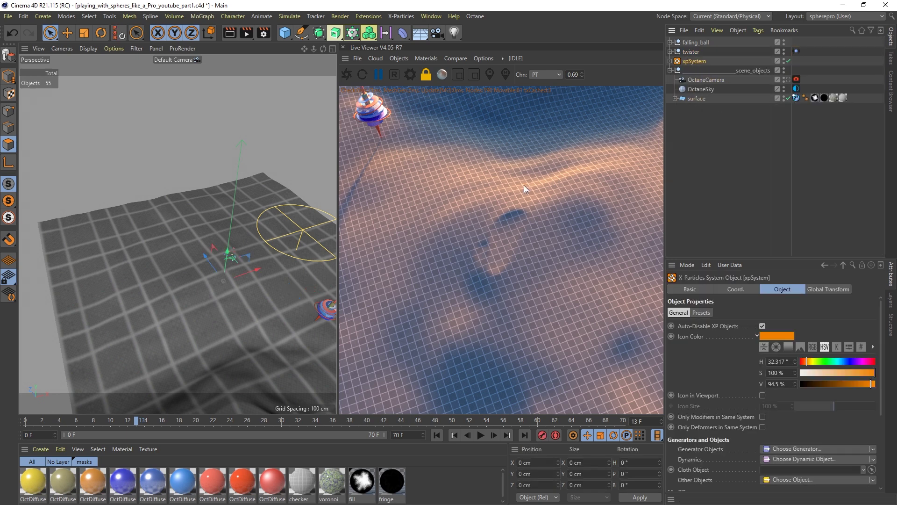
pyautogui.click(670, 61)
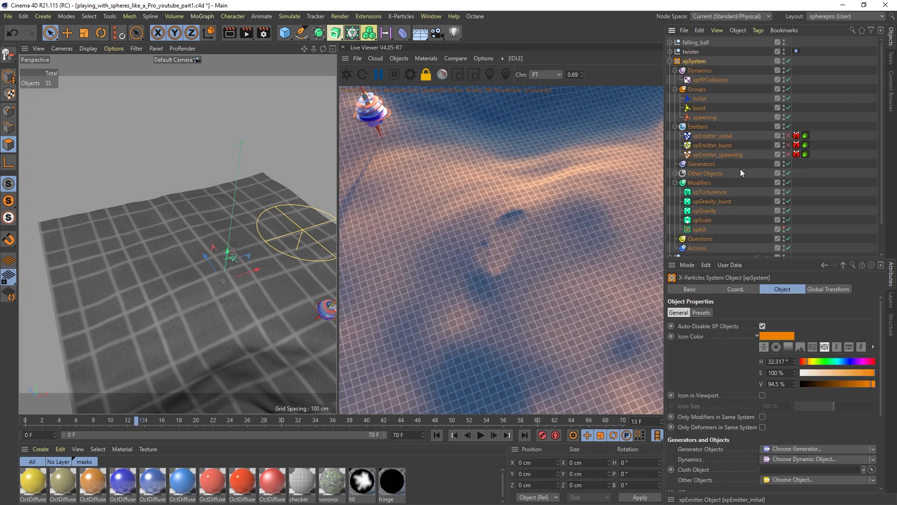
pyautogui.click(436, 438)
pyautogui.keyDown('alt'); pyautogui.moveTo(229, 279); pyautogui.dragTo(188, 246, button='middle'); pyautogui.keyUp('alt')
pyautogui.keyDown('alt'); pyautogui.moveTo(187, 246); pyautogui.dragTo(196, 247, button='right'); pyautogui.keyUp('alt')
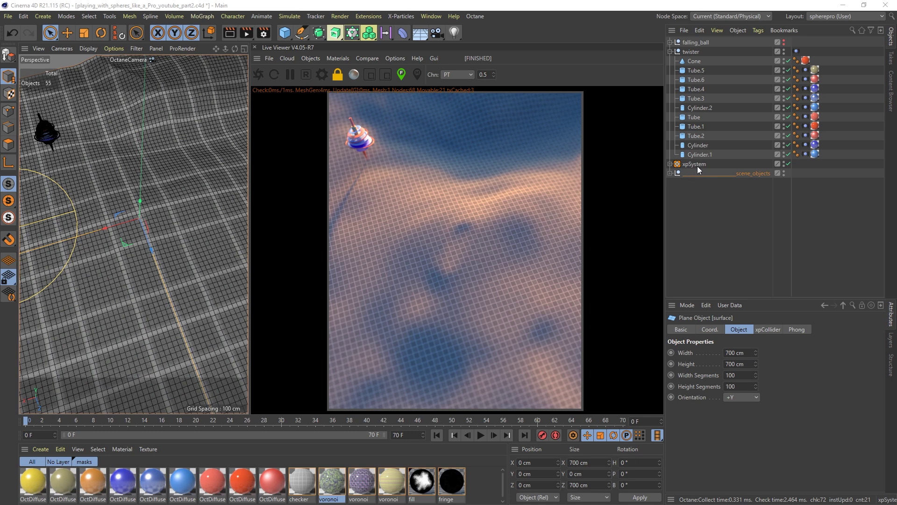
# - Expand the scene objects and xpSystem groups to review their emitters, particle spheres, modifiers and the surface
pyautogui.click(671, 173)
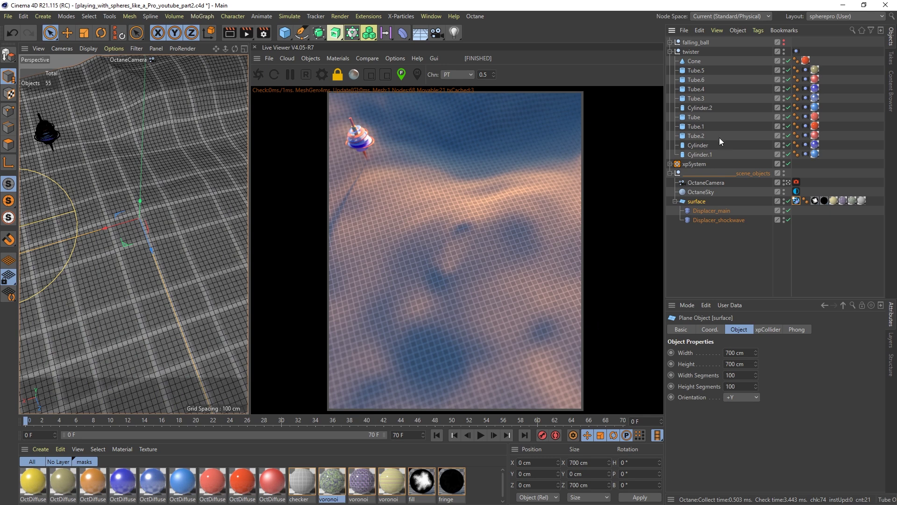
pyautogui.click(670, 164)
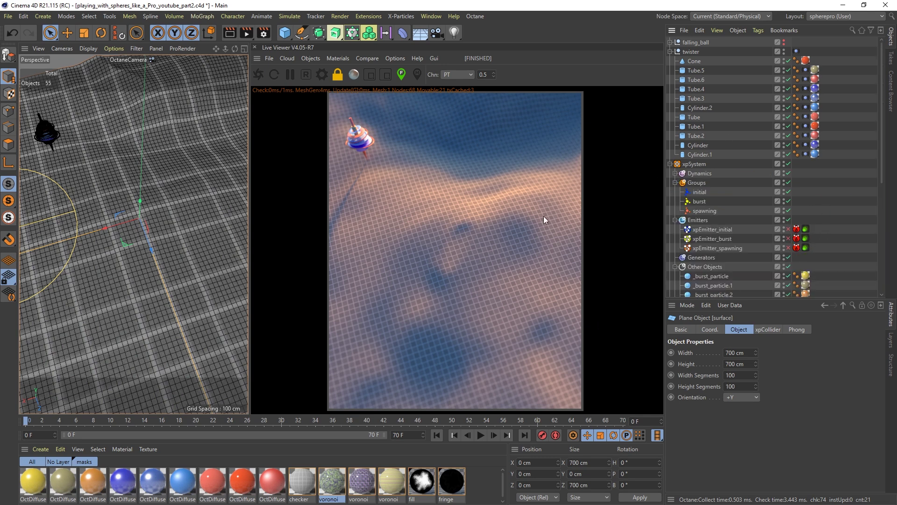
pyautogui.scroll(-7, 873, 257)
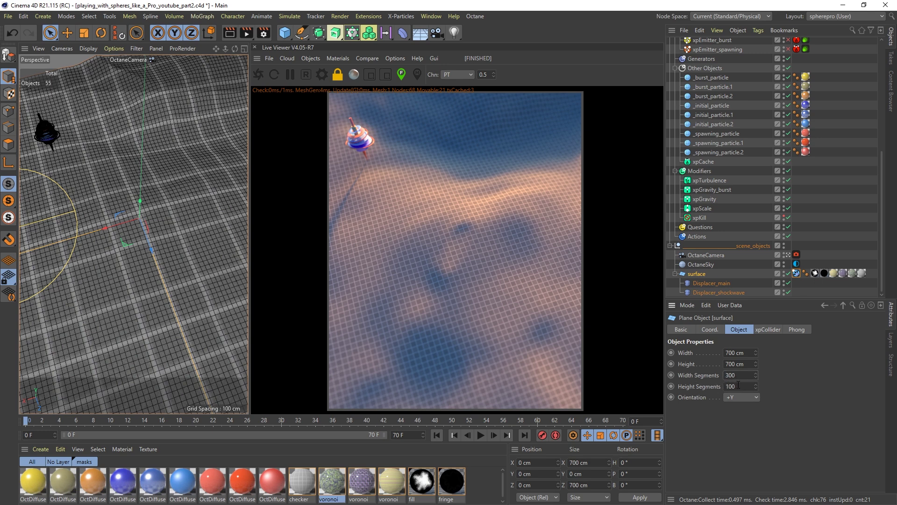
# - Set the surface plane's width and height segments to 300 and check its xpCollider tag
pyautogui.doubleClick(734, 386)
pyautogui.write('300')
pyautogui.press('Return')
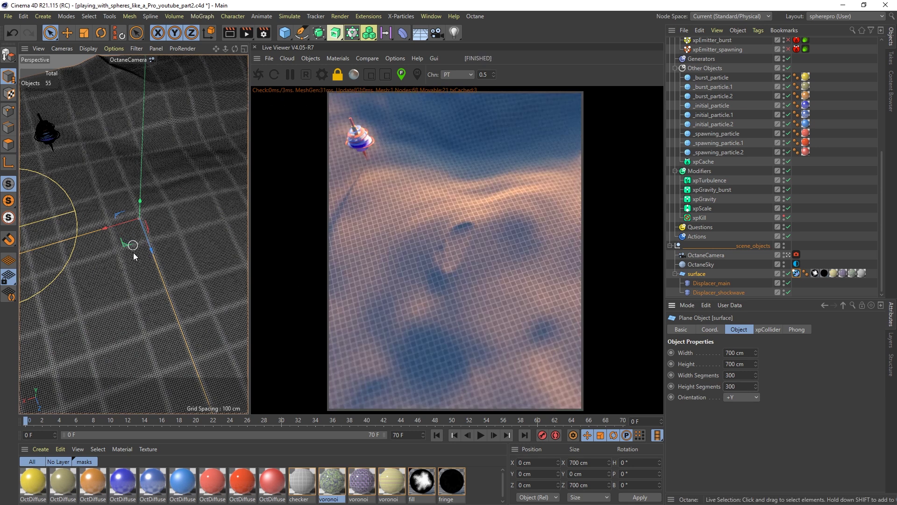
pyautogui.click(797, 273)
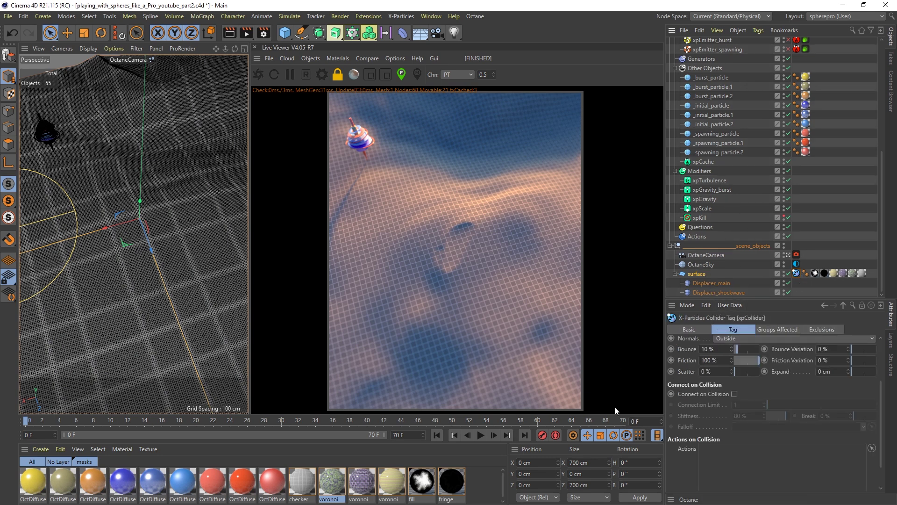
# - Try 1000 width and height segments on the surface plane and restore both to 300
pyautogui.click(697, 275)
pyautogui.moveTo(736, 374); pyautogui.dragTo(717, 387)
pyautogui.write('10001000')
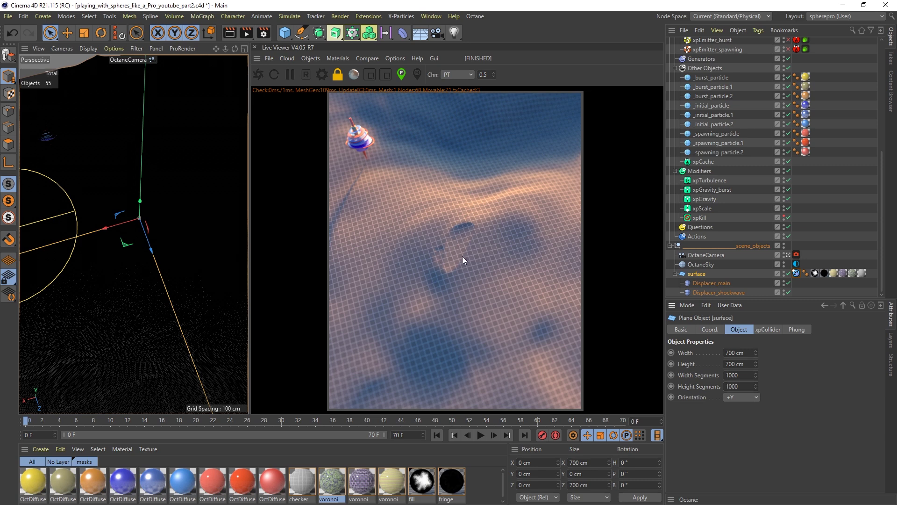
pyautogui.write('00')
pyautogui.press('Tab')
pyautogui.write('300')
pyautogui.press('Return')
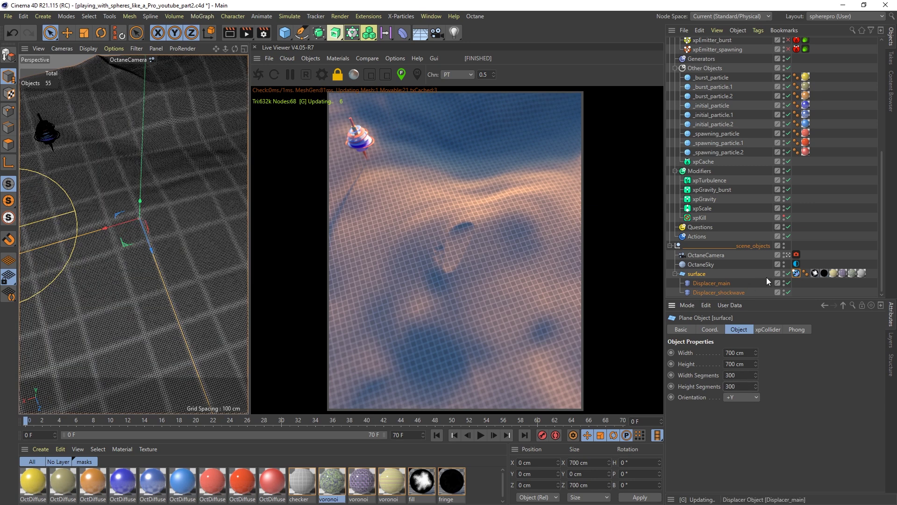
# - Check the bounce and friction settings of the surface plane's xpCollider tag
pyautogui.click(796, 274)
pyautogui.click(701, 273)
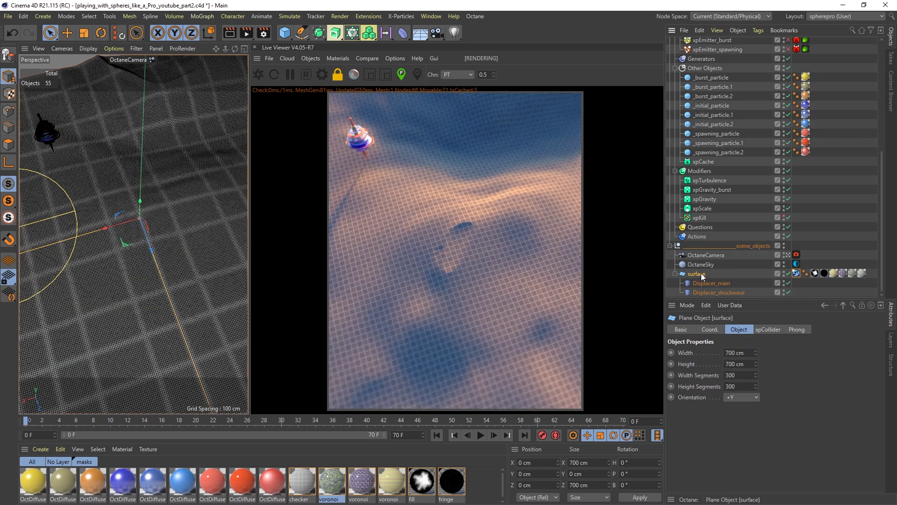
pyautogui.click(795, 273)
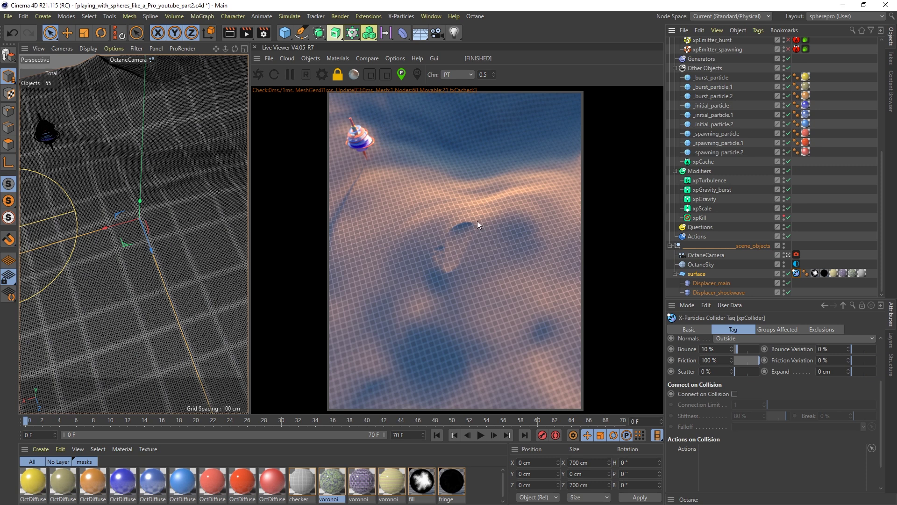
# - Compare the mass, friction and bounce settings of xpEmitter_initial, xpEmitter_burst and xpEmitter_spawning
pyautogui.moveTo(882, 171); pyautogui.dragTo(890, 98)
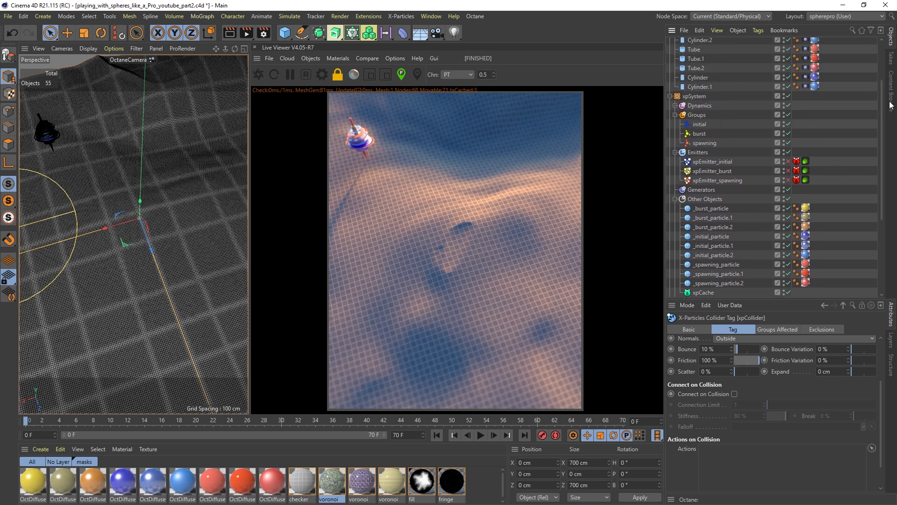
pyautogui.click(707, 161)
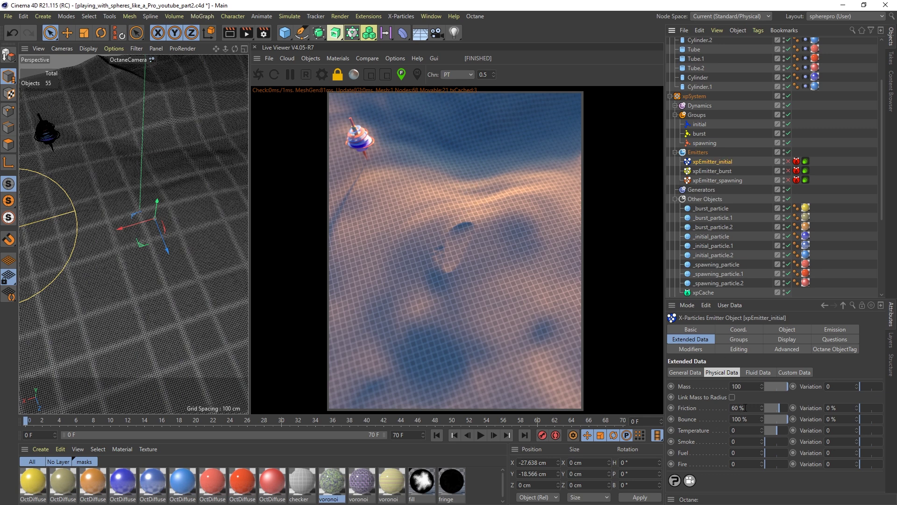
pyautogui.click(707, 171)
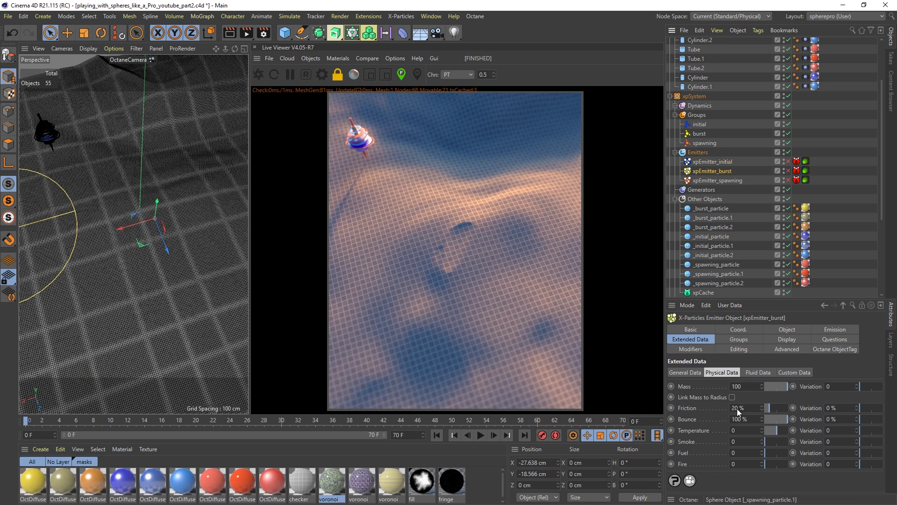
pyautogui.click(729, 181)
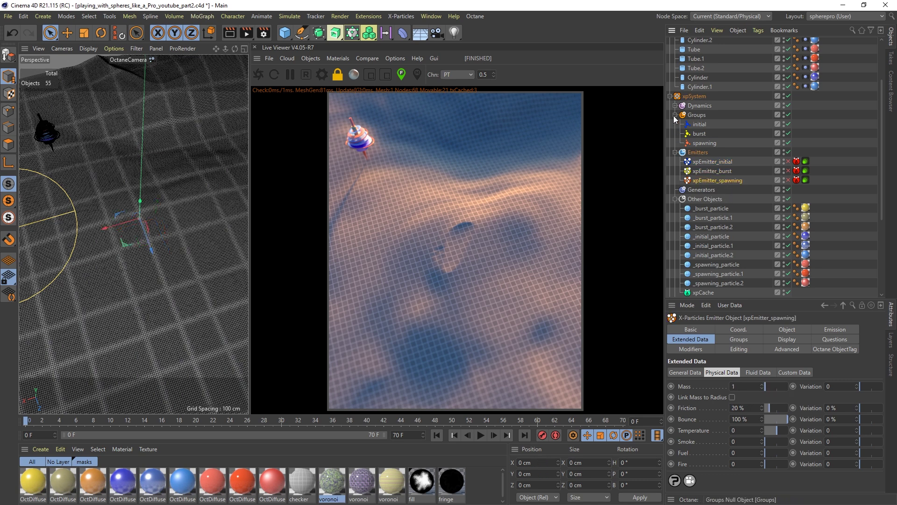
# - Leave the OctaneCamera view and frame the selected surface plane in a widened perspective viewport
pyautogui.click(671, 96)
pyautogui.click(685, 201)
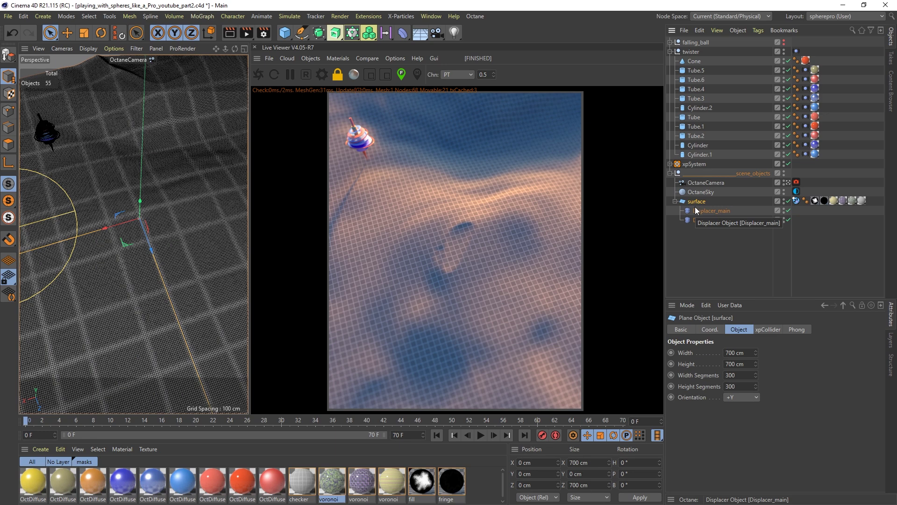
pyautogui.click(789, 183)
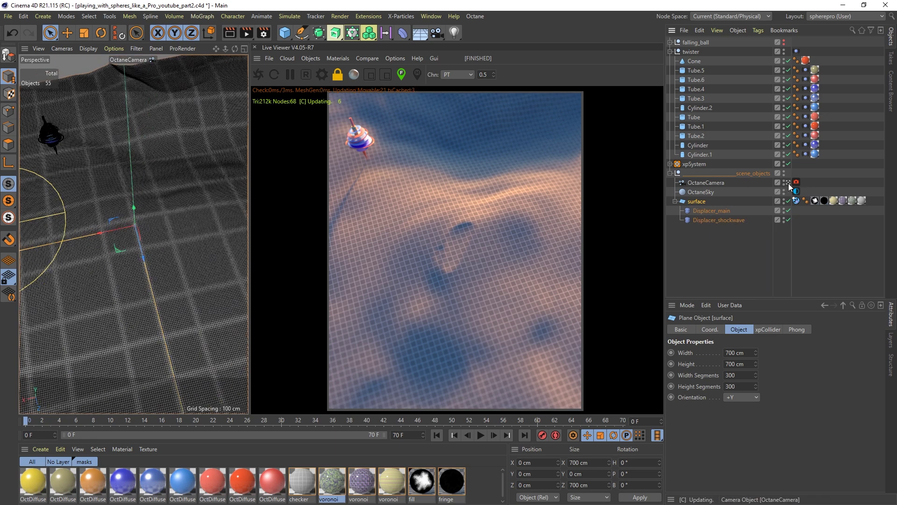
pyautogui.keyDown('alt'); pyautogui.moveTo(198, 188); pyautogui.dragTo(176, 222); pyautogui.keyUp('alt')
pyautogui.moveTo(250, 214); pyautogui.dragTo(380, 214)
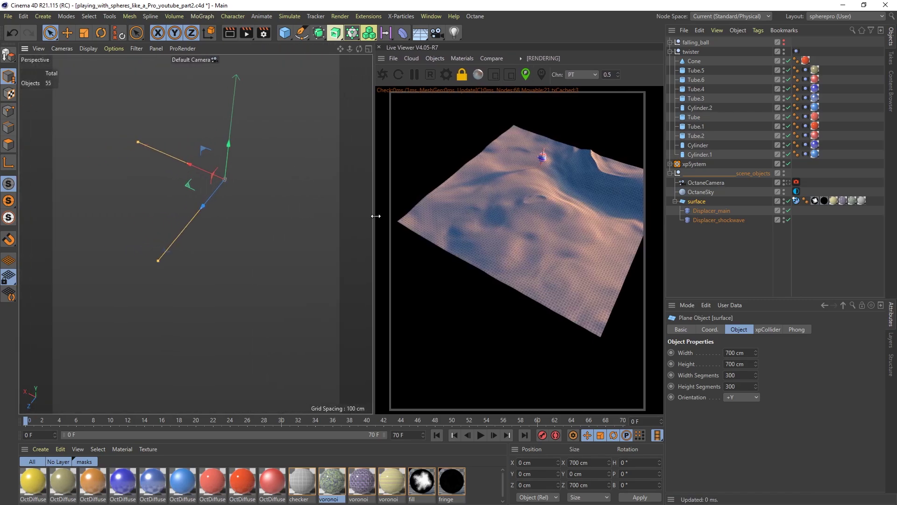
pyautogui.keyDown('alt'); pyautogui.moveTo(172, 188); pyautogui.dragTo(212, 186, button='right'); pyautogui.keyUp('alt')
pyautogui.keyDown('alt'); pyautogui.moveTo(212, 186); pyautogui.dragTo(154, 208, button='middle'); pyautogui.keyUp('alt')
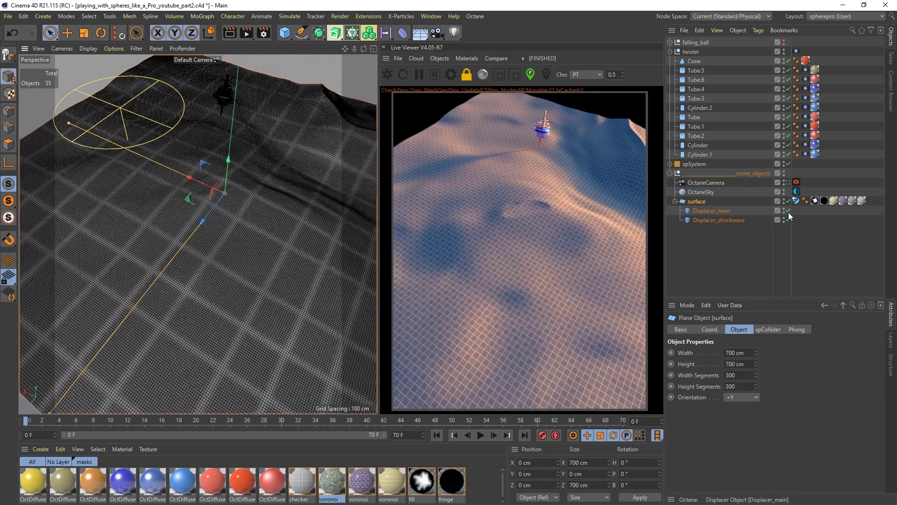
# - Disable Displacer_main and Displacer_shockwave on the surface plane and view the flat grid
pyautogui.moveTo(789, 211); pyautogui.dragTo(788, 220)
pyautogui.keyDown('alt'); pyautogui.moveTo(306, 213); pyautogui.dragTo(280, 232); pyautogui.keyUp('alt')
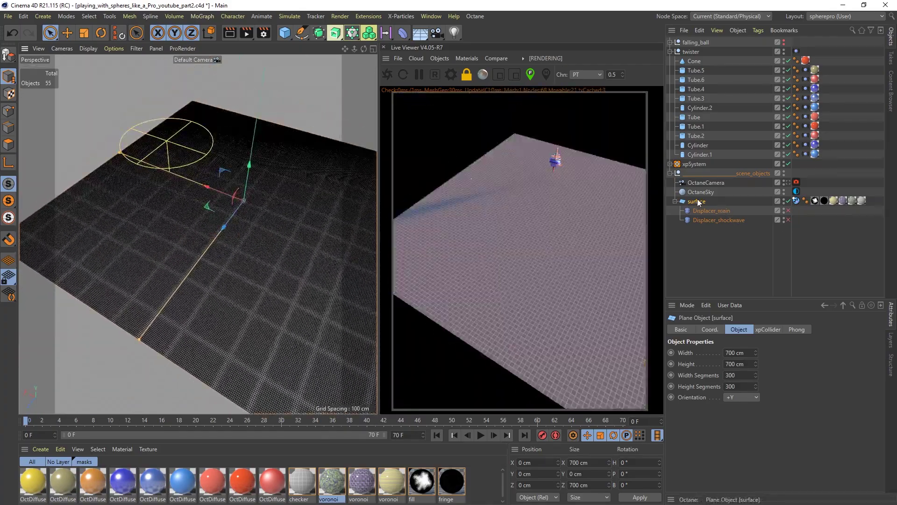
pyautogui.keyDown('alt'); pyautogui.moveTo(236, 255); pyautogui.dragTo(250, 245, button='right'); pyautogui.keyUp('alt')
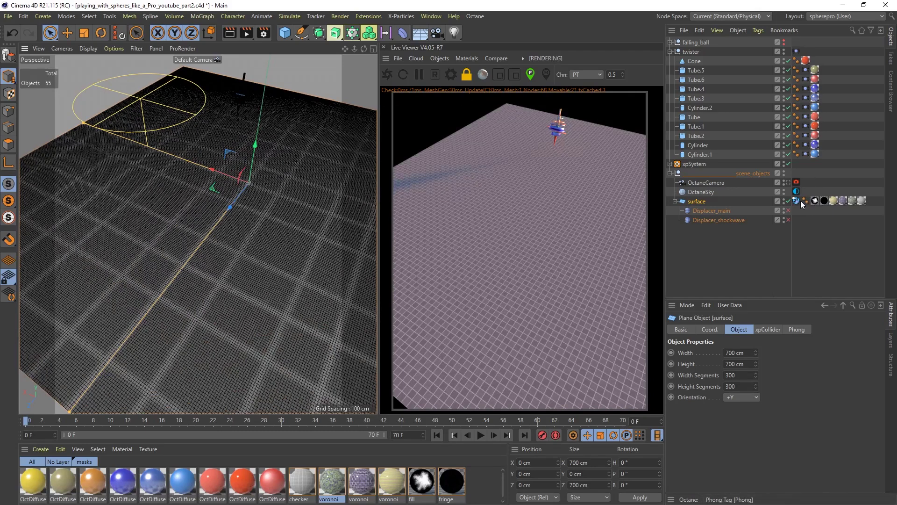
# - Turn Displacer_main back on and compare the surface with and without its displacement
pyautogui.click(719, 211)
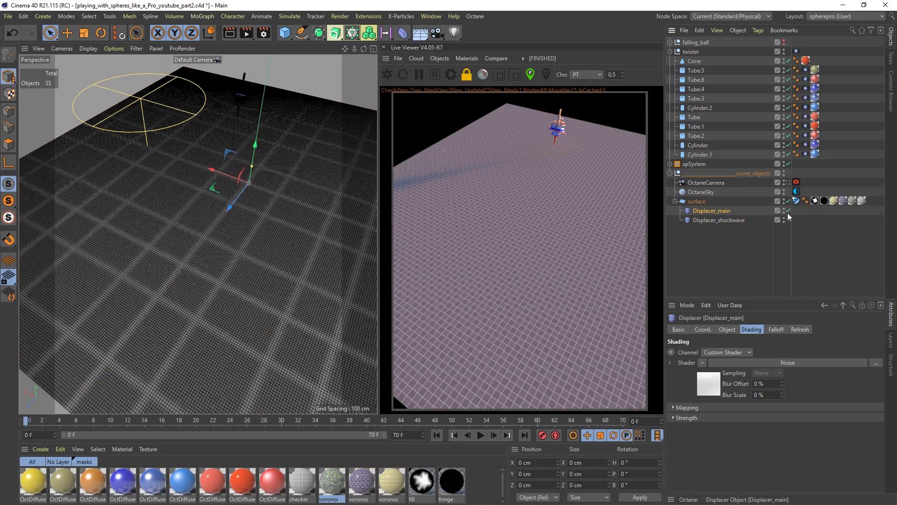
pyautogui.click(789, 211)
pyautogui.keyDown('alt'); pyautogui.moveTo(250, 201); pyautogui.dragTo(223, 214, button='right'); pyautogui.keyUp('alt')
pyautogui.keyDown('alt'); pyautogui.moveTo(254, 204); pyautogui.dragTo(173, 195); pyautogui.keyUp('alt')
pyautogui.keyDown('alt'); pyautogui.moveTo(173, 196); pyautogui.dragTo(191, 194, button='right'); pyautogui.keyUp('alt')
pyautogui.keyDown('alt'); pyautogui.moveTo(197, 195); pyautogui.dragTo(240, 195); pyautogui.keyUp('alt')
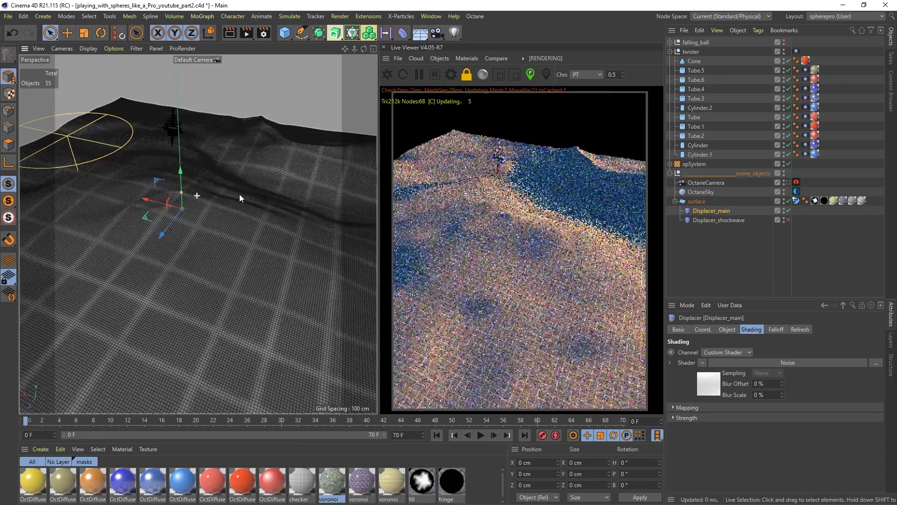
pyautogui.click(787, 210)
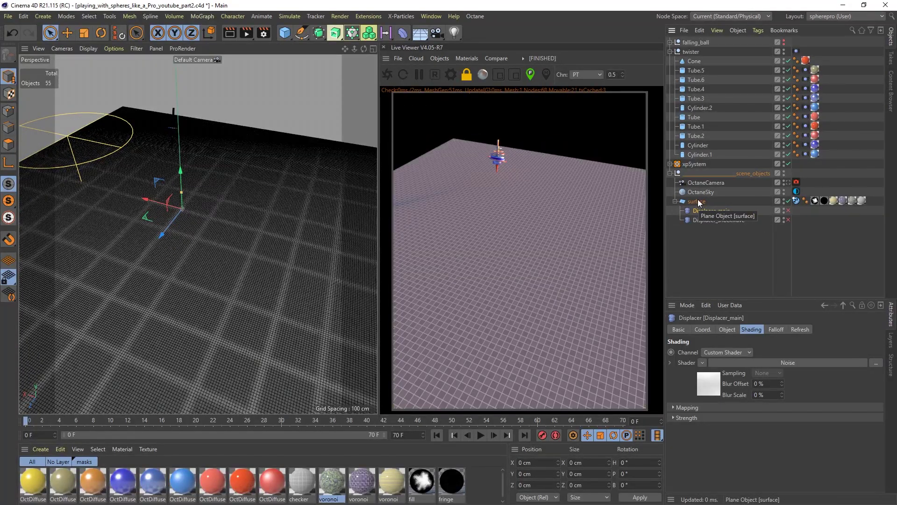
pyautogui.click(788, 211)
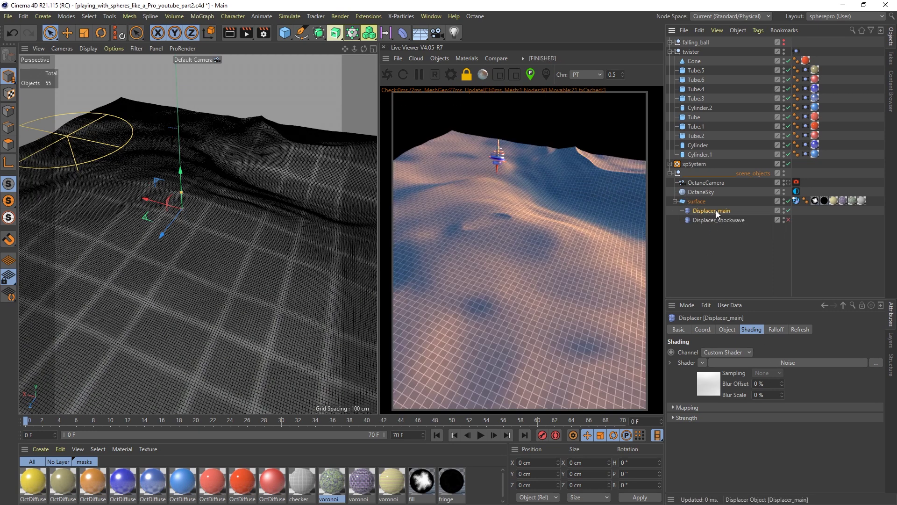
# - Try a height of 10 cm for Displacer_main and set it back to 30 cm
pyautogui.click(731, 329)
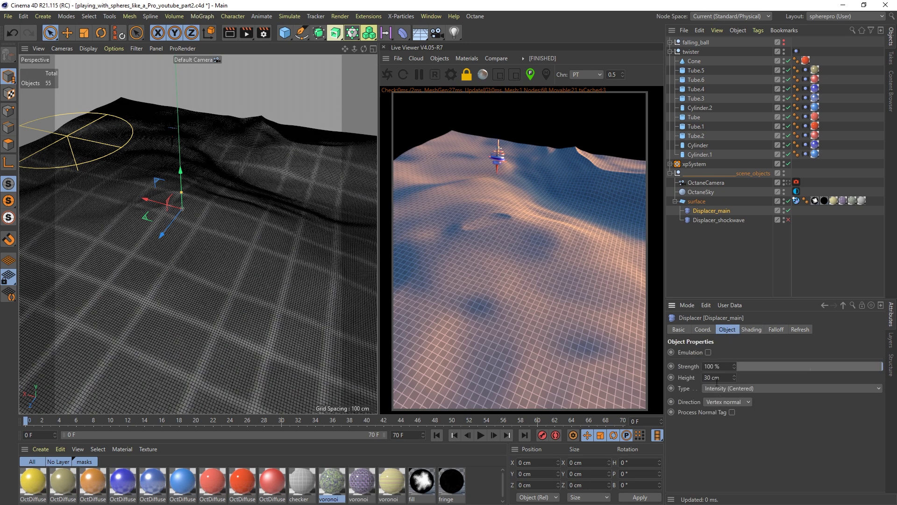
pyautogui.doubleClick(709, 377)
pyautogui.write('10')
pyautogui.press('Return')
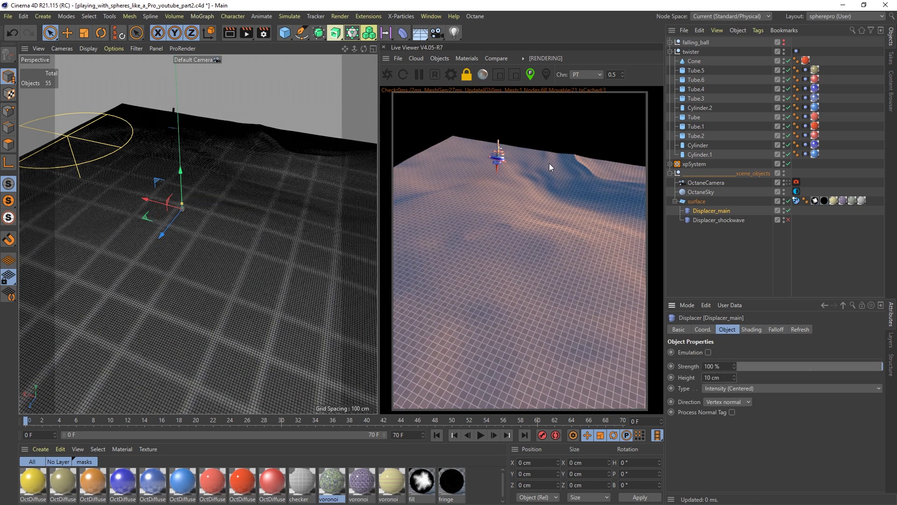
pyautogui.doubleClick(720, 377)
pyautogui.write('30')
pyautogui.press('Return')
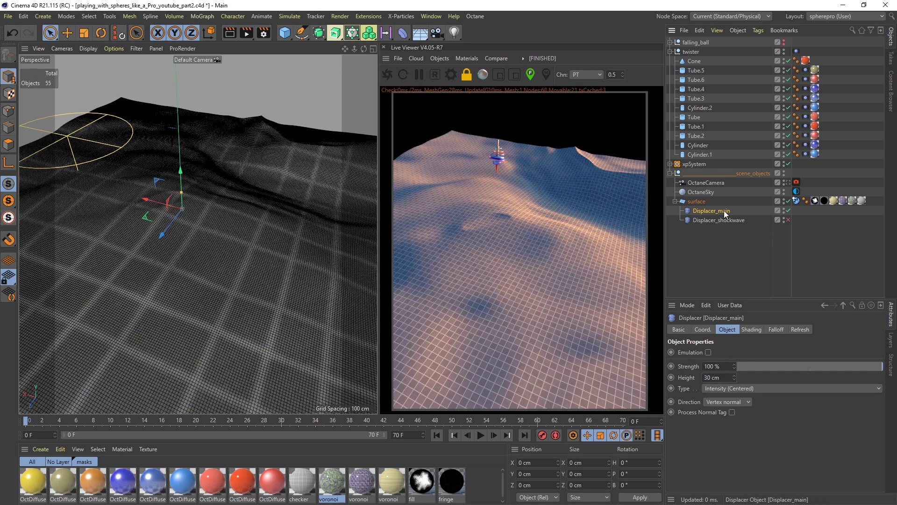
# - Open the Noise shader of Displacer_main and set its seed to 681
pyautogui.click(751, 329)
pyautogui.click(768, 363)
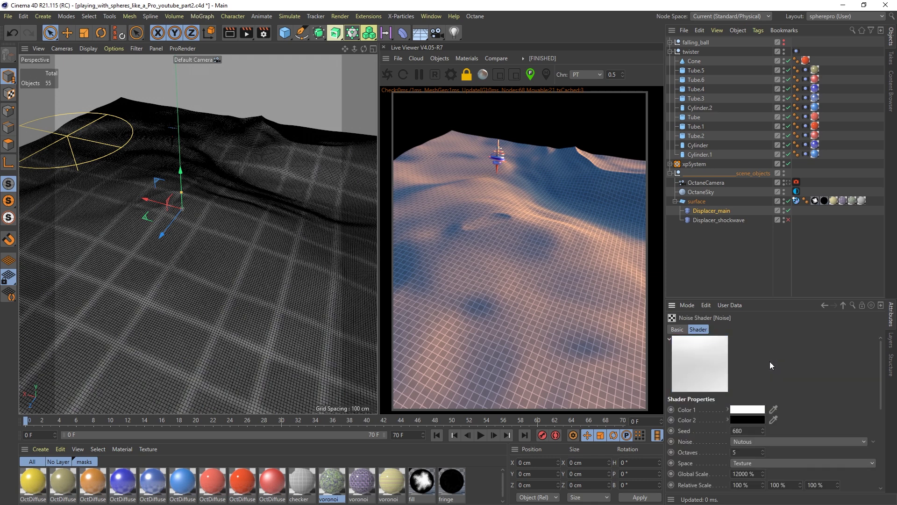
pyautogui.moveTo(881, 371); pyautogui.dragTo(877, 404)
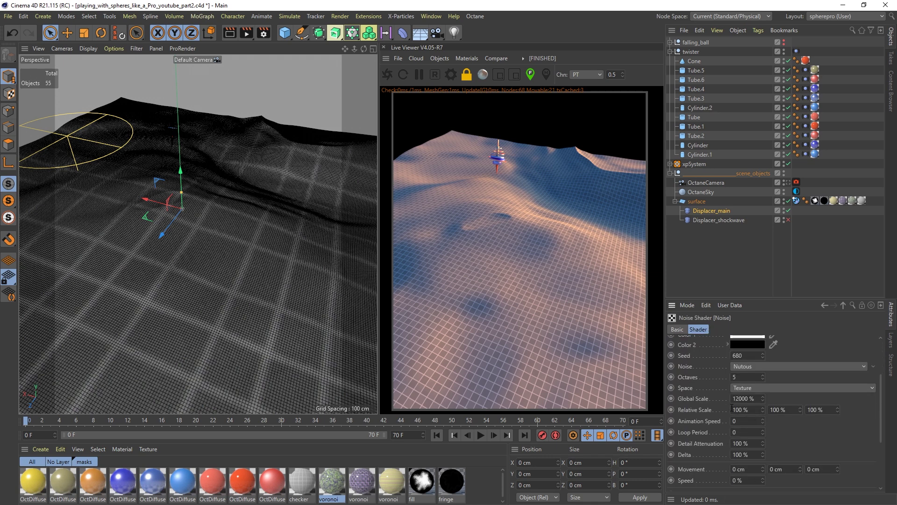
pyautogui.click(763, 353)
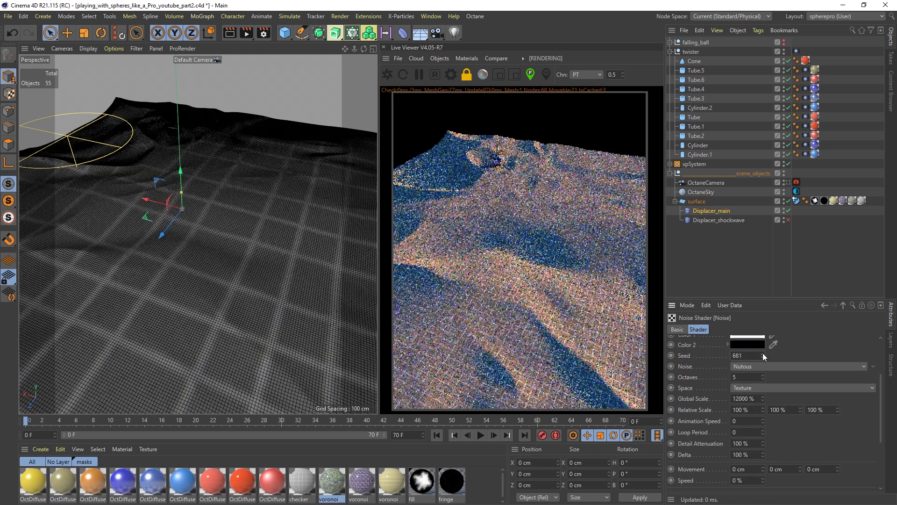
# - Try a seed of 683 for the Noise shader of Displacer_main and set it back to 681
pyautogui.click(762, 353)
pyautogui.click(762, 352)
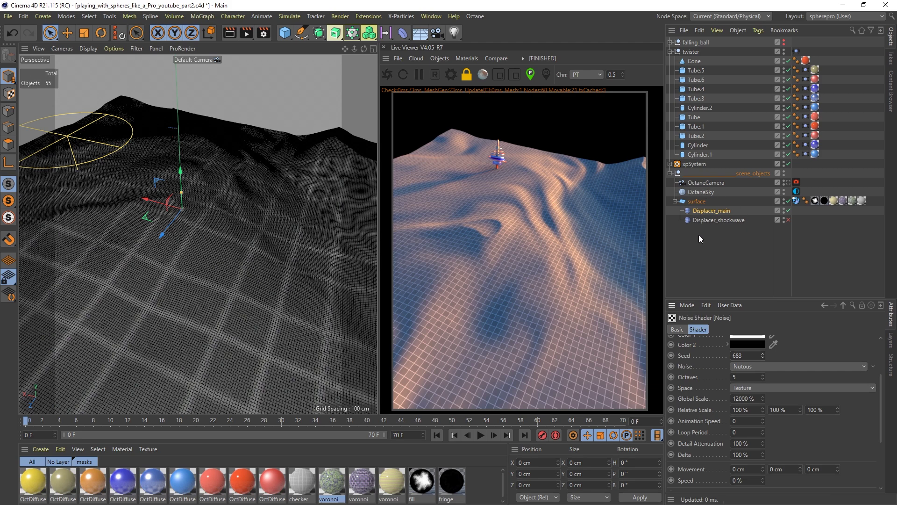
pyautogui.click(763, 357)
pyautogui.click(763, 357)
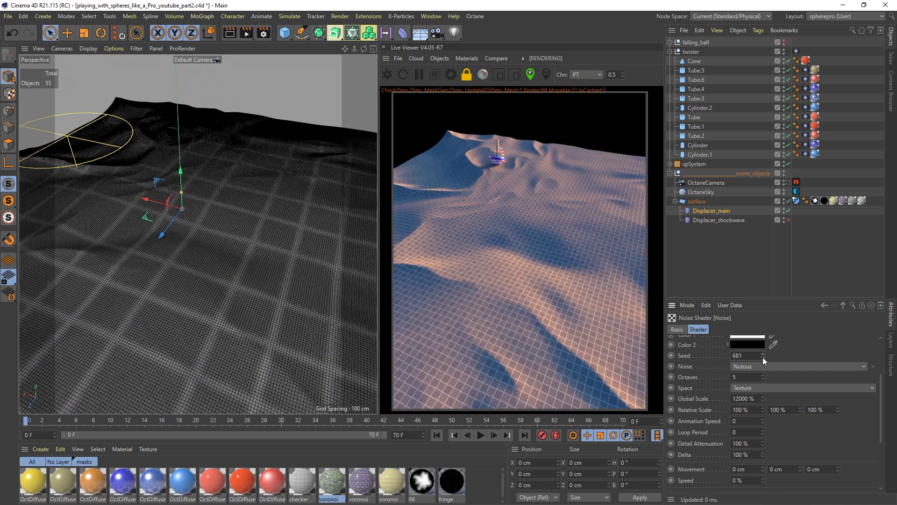
pyautogui.click(763, 357)
pyautogui.click(762, 353)
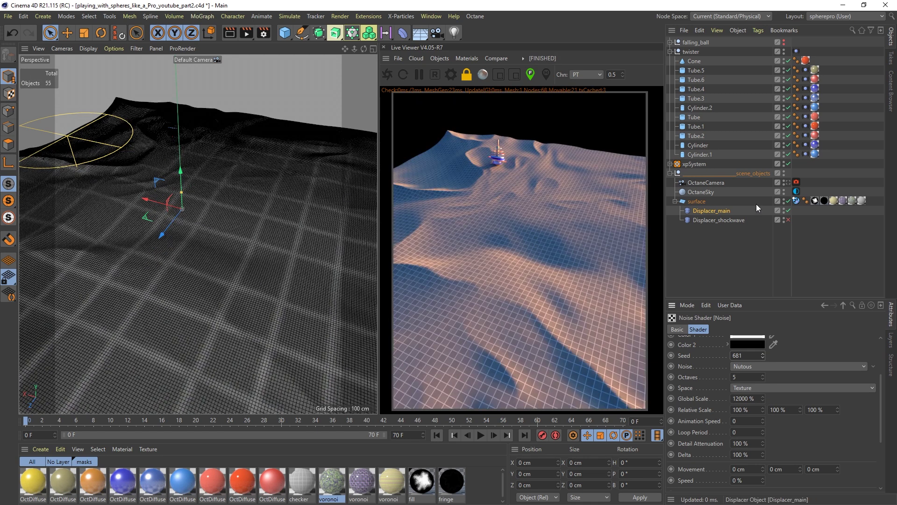
# - Turn on Displacer_shockwave and examine the luminance texture of the fill material assigned to it
pyautogui.click(719, 221)
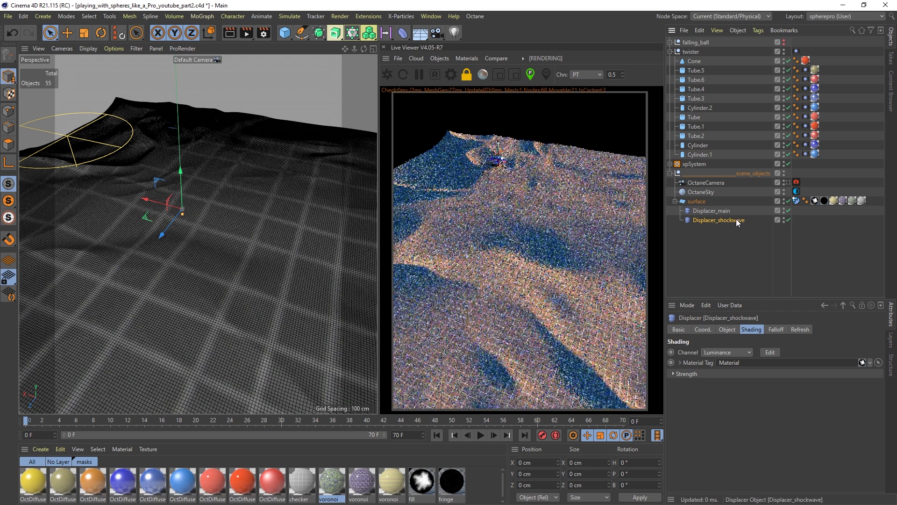
pyautogui.click(680, 363)
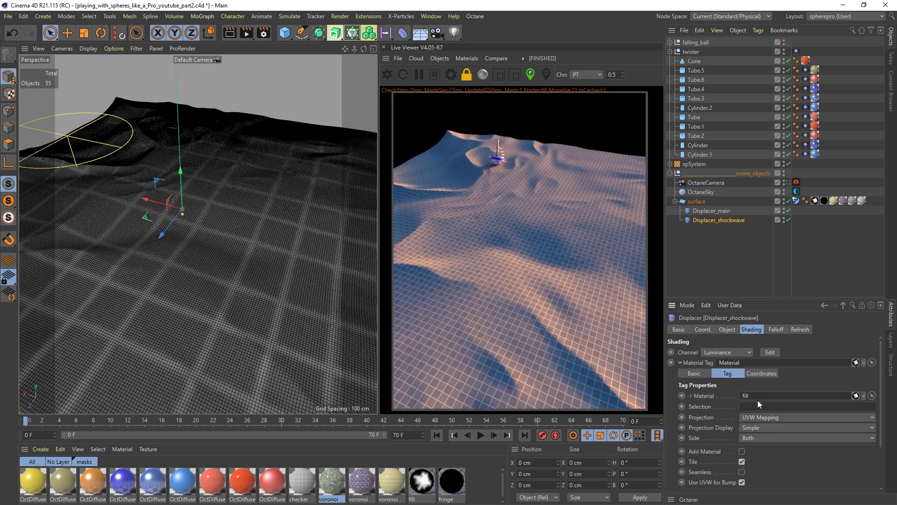
pyautogui.click(815, 201)
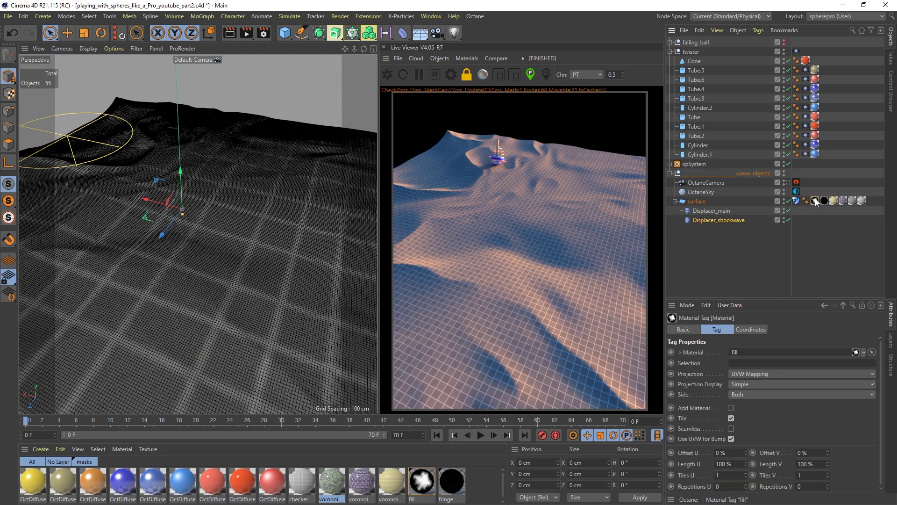
pyautogui.doubleClick(422, 482)
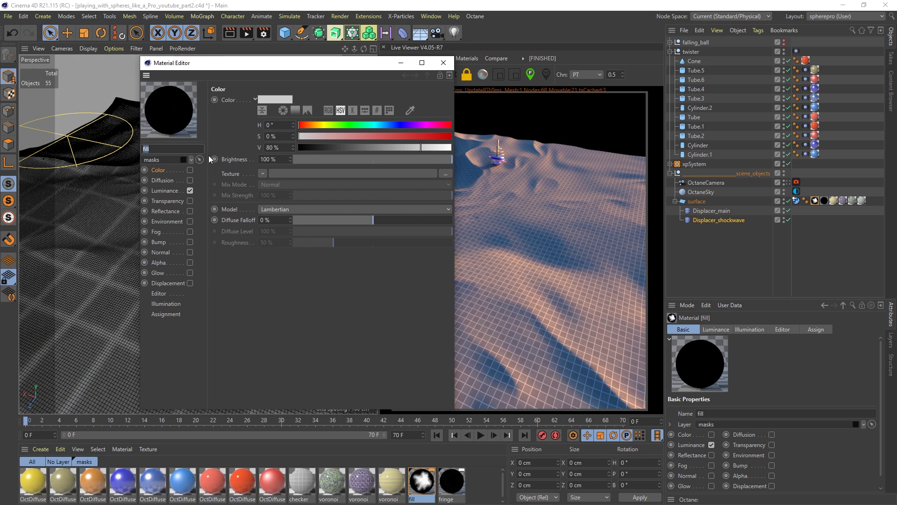
pyautogui.click(177, 191)
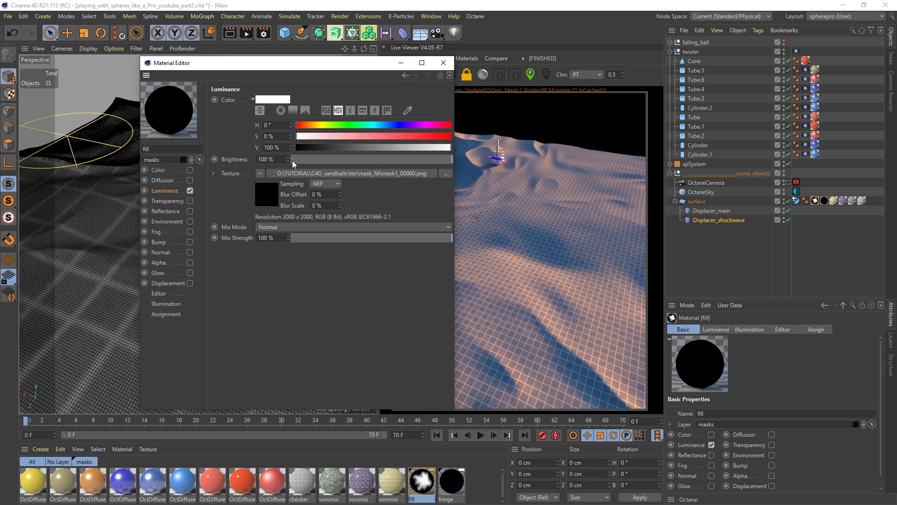
pyautogui.click(444, 63)
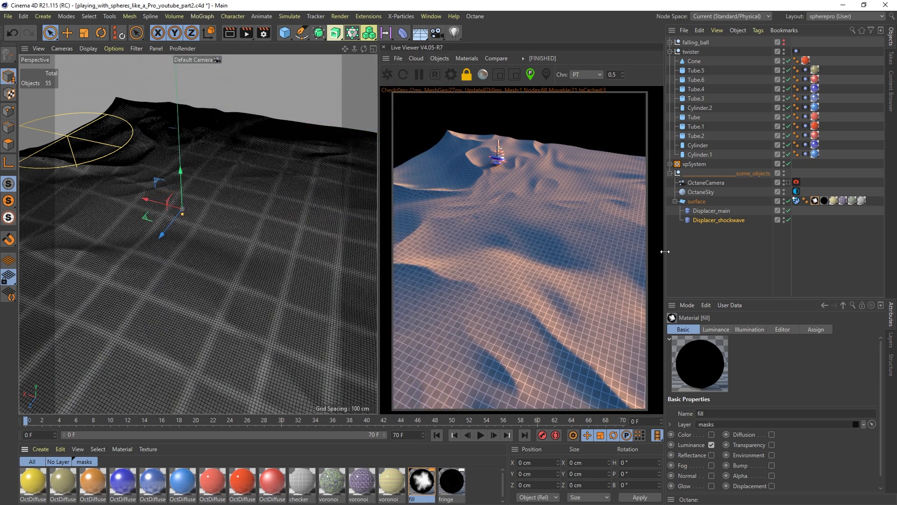
# - Put the fill material tag last on the surface to view its mask at frame 32, and move the checker tag back to the end
pyautogui.moveTo(815, 203); pyautogui.dragTo(867, 201)
pyautogui.moveTo(167, 418); pyautogui.dragTo(299, 414)
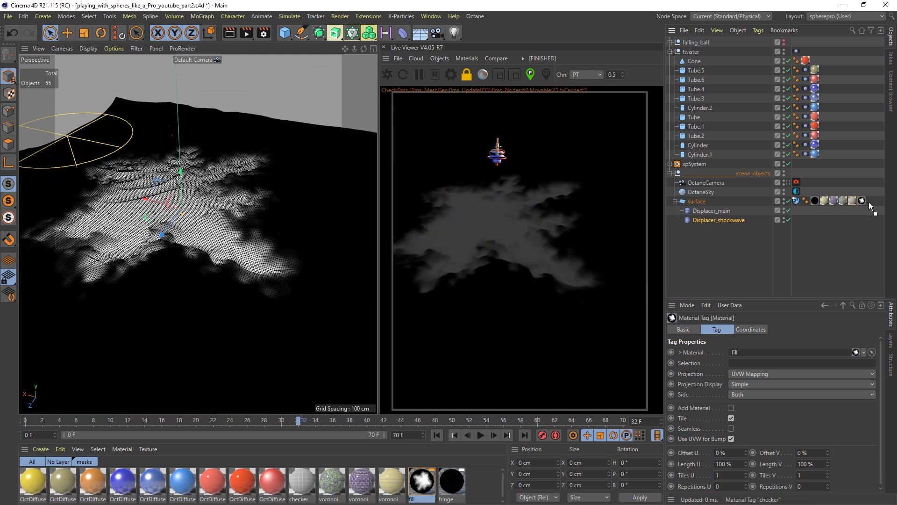
pyautogui.moveTo(869, 202); pyautogui.dragTo(869, 201)
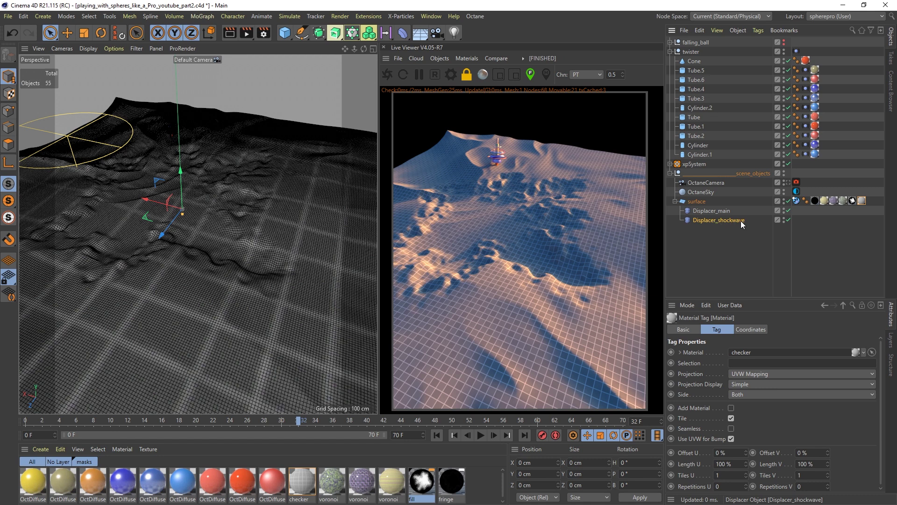
# - Compare the surface with Displacer_shockwave off and on, and try its height at 10 cm before restoring -10 cm
pyautogui.click(788, 219)
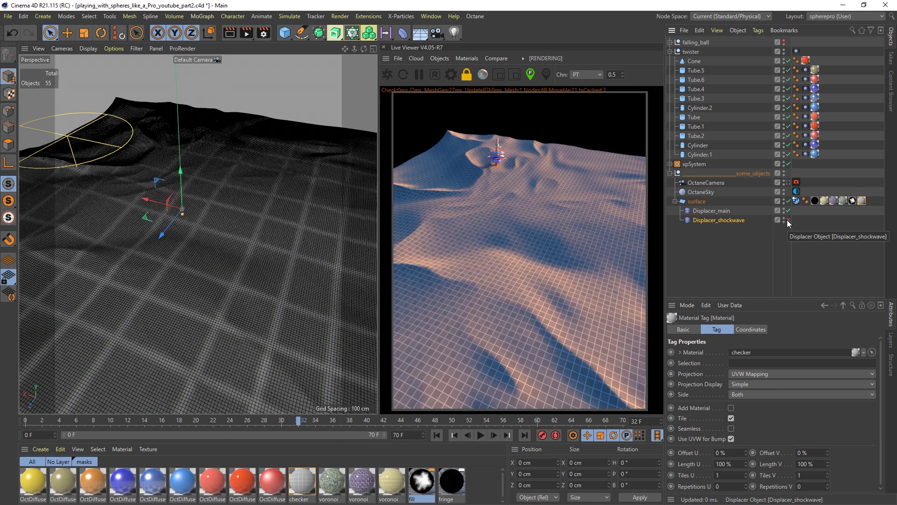
pyautogui.click(788, 219)
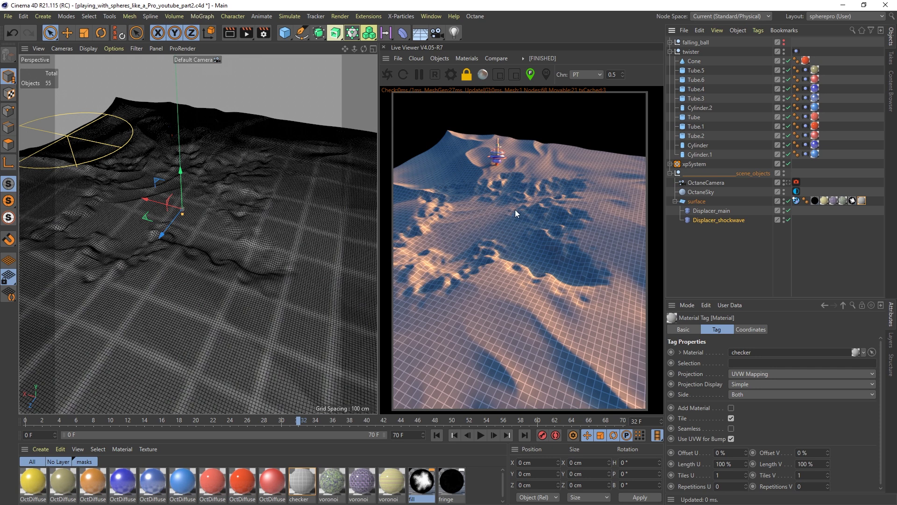
pyautogui.click(710, 219)
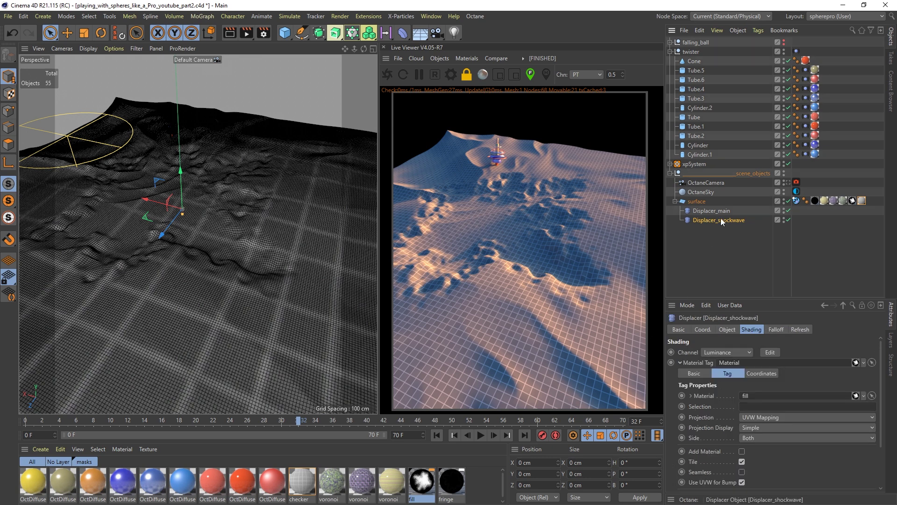
pyautogui.click(730, 329)
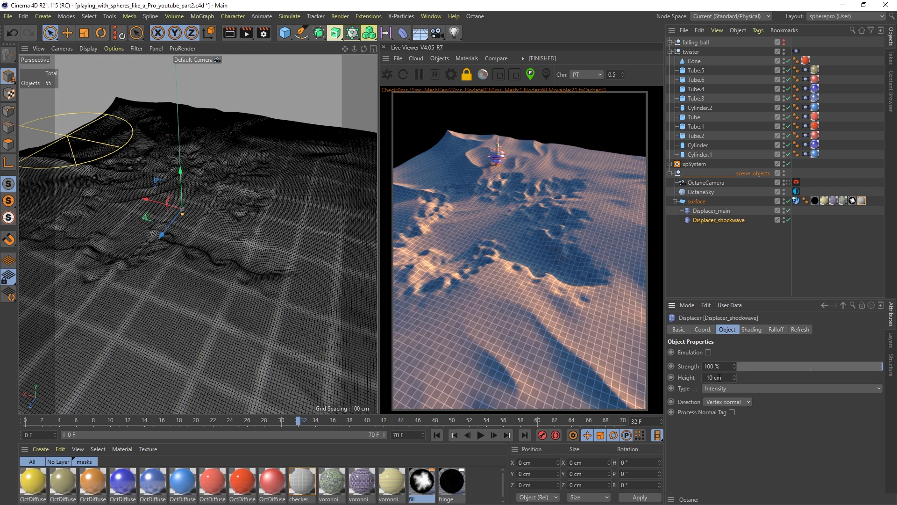
pyautogui.press('Return')
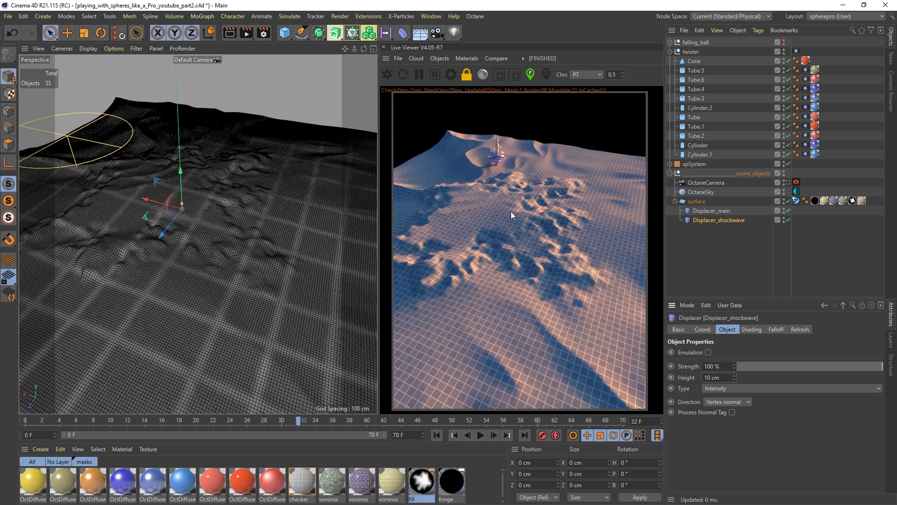
pyautogui.doubleClick(720, 378)
pyautogui.write('-10')
pyautogui.press('Return')
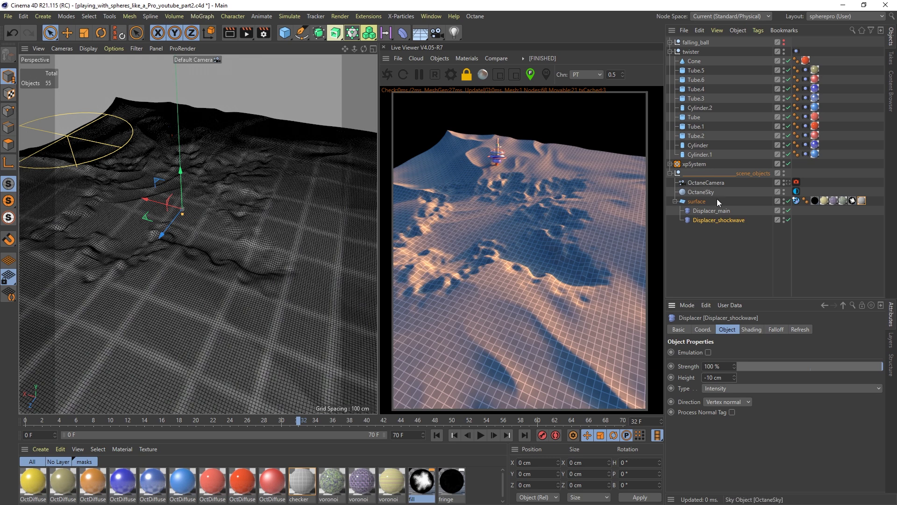
# - Collapse the surface plane's hierarchy and select the xpSystem object
pyautogui.click(698, 201)
pyautogui.click(675, 201)
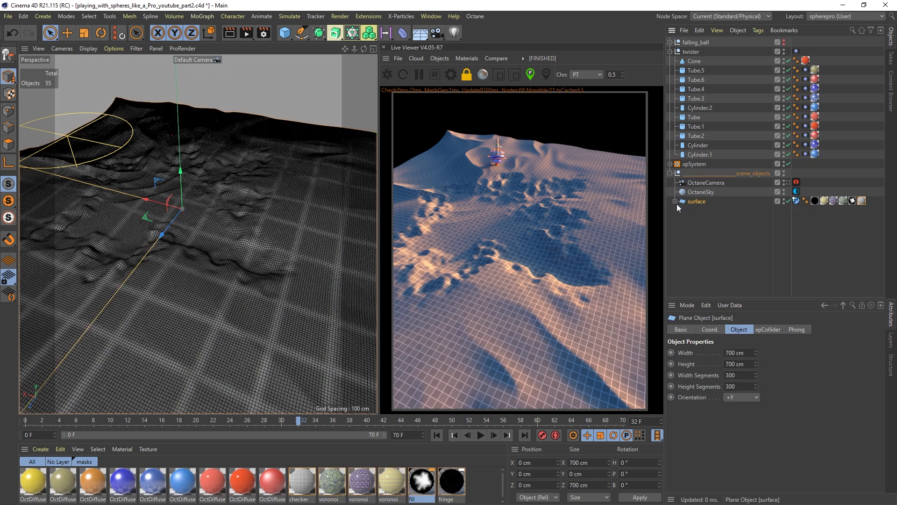
pyautogui.click(700, 163)
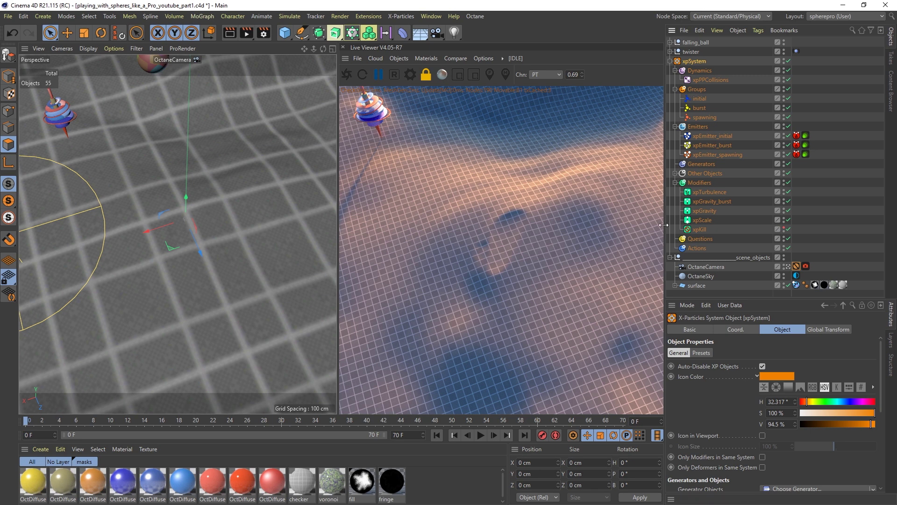
# - Play the simulation to frame 19, and disable xpEmitter_initial and xpEmitter_spawning to isolate xpEmitter_burst
pyautogui.click(480, 435)
pyautogui.click(480, 435)
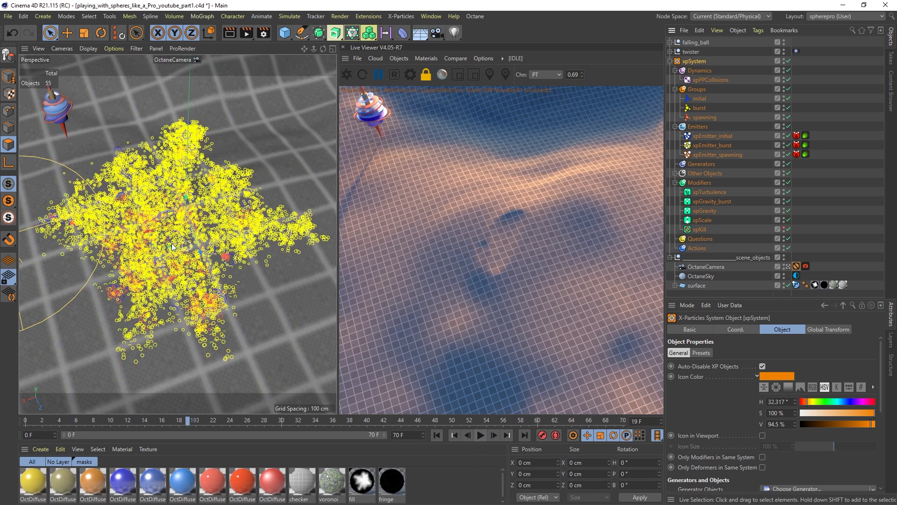
pyautogui.click(716, 146)
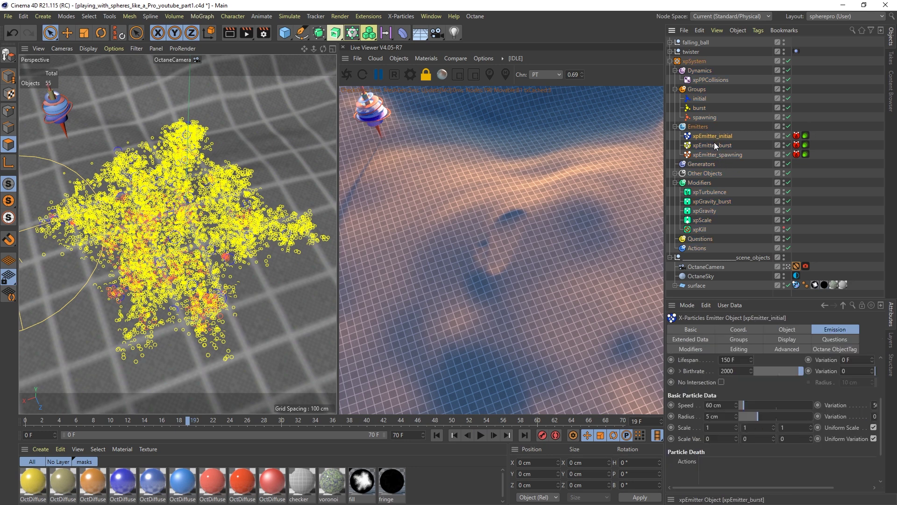
pyautogui.click(727, 138)
pyautogui.click(789, 136)
pyautogui.click(789, 154)
pyautogui.click(712, 146)
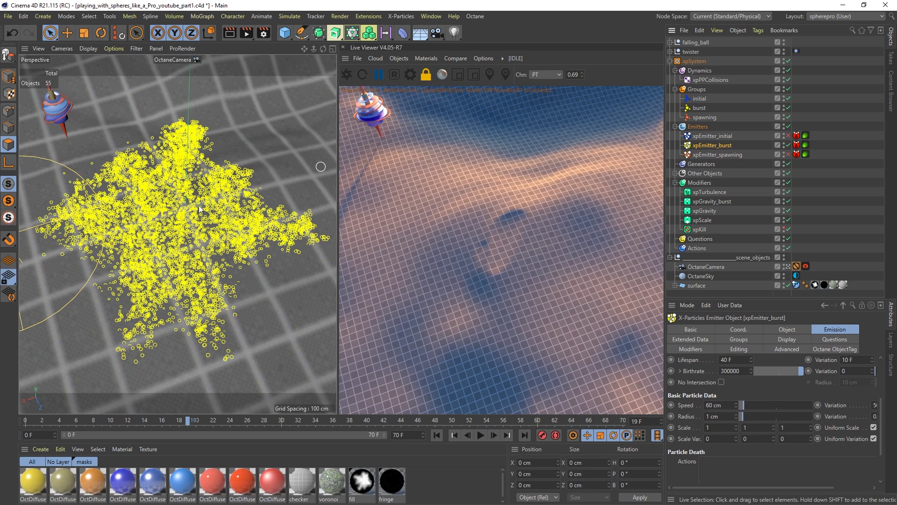
# - Replay the simulation from the start to frame 21 with only the burst emitter active
pyautogui.click(437, 435)
pyautogui.click(481, 435)
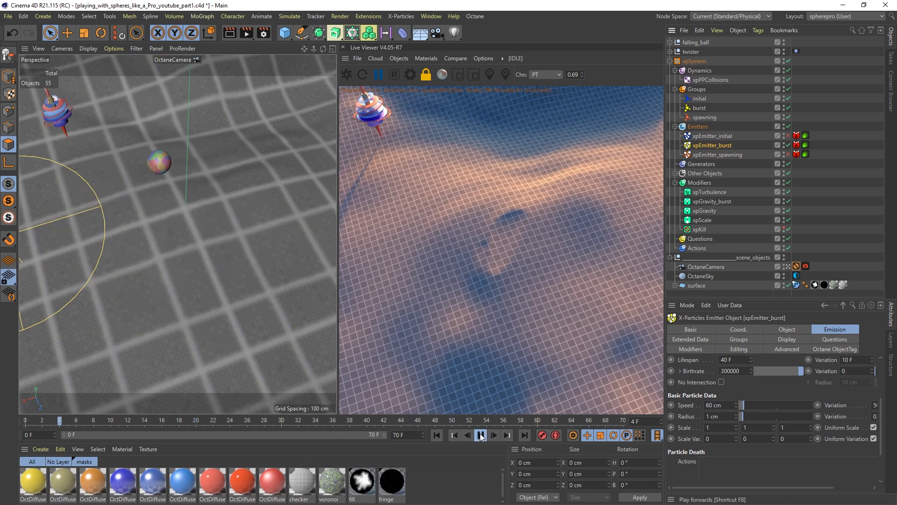
pyautogui.click(481, 436)
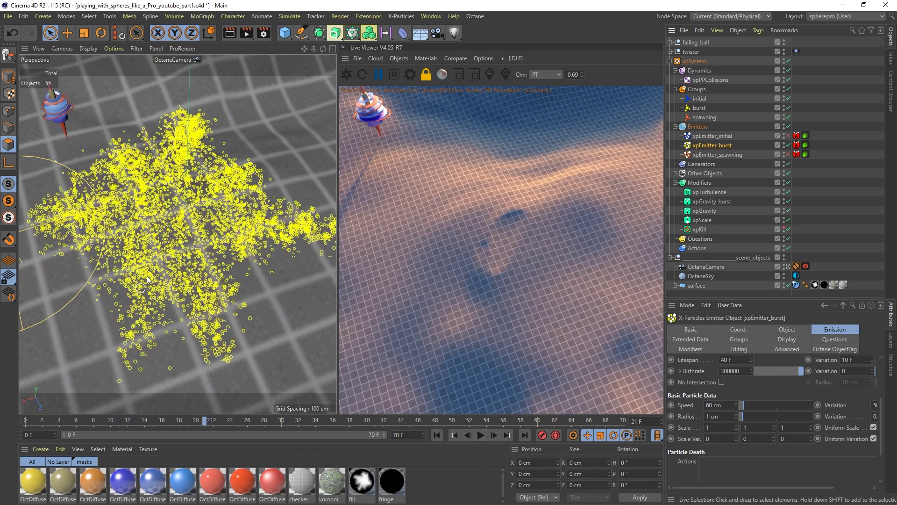
# - Leave the OctaneCamera view and examine the burst particles from the side while playing on to frame 30
pyautogui.click(788, 266)
pyautogui.keyDown('alt'); pyautogui.moveTo(176, 250); pyautogui.dragTo(236, 184); pyautogui.keyUp('alt')
pyautogui.keyDown('alt'); pyautogui.moveTo(135, 249); pyautogui.dragTo(166, 242, button='right'); pyautogui.keyUp('alt')
pyautogui.keyDown('alt'); pyautogui.moveTo(174, 243); pyautogui.dragTo(180, 234); pyautogui.keyUp('alt')
pyautogui.keyDown('alt'); pyautogui.moveTo(180, 235); pyautogui.dragTo(163, 250, button='middle'); pyautogui.keyUp('alt')
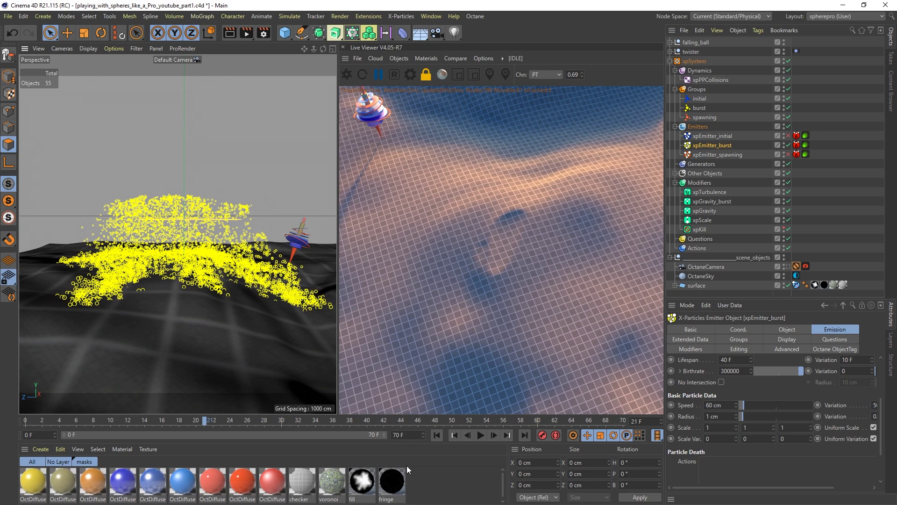
pyautogui.click(481, 438)
pyautogui.click(481, 439)
pyautogui.scroll(3, 203, 281)
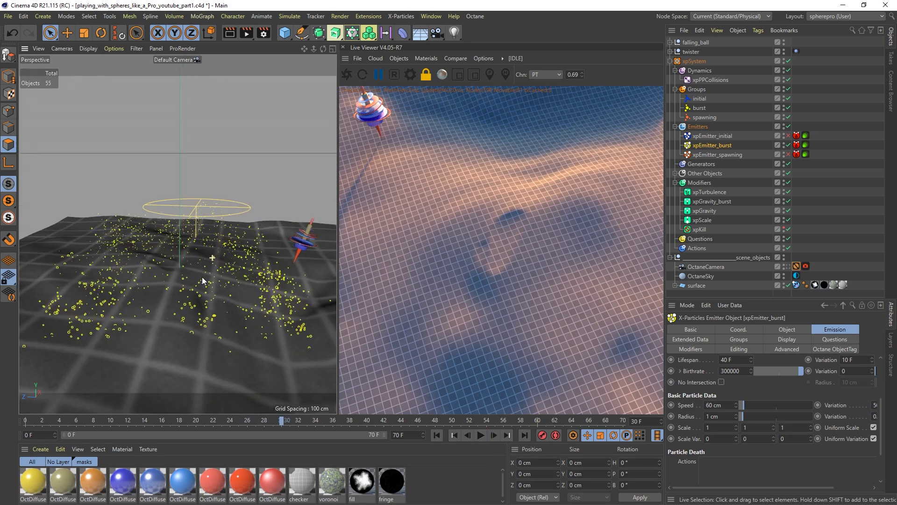
pyautogui.moveTo(191, 314)
pyautogui.keyDown('alt'); pyautogui.mouseDown()
pyautogui.moveTo(200, 279)
pyautogui.moveTo(170, 329)
pyautogui.moveTo(188, 310)
pyautogui.mouseUp(); pyautogui.keyUp('alt')
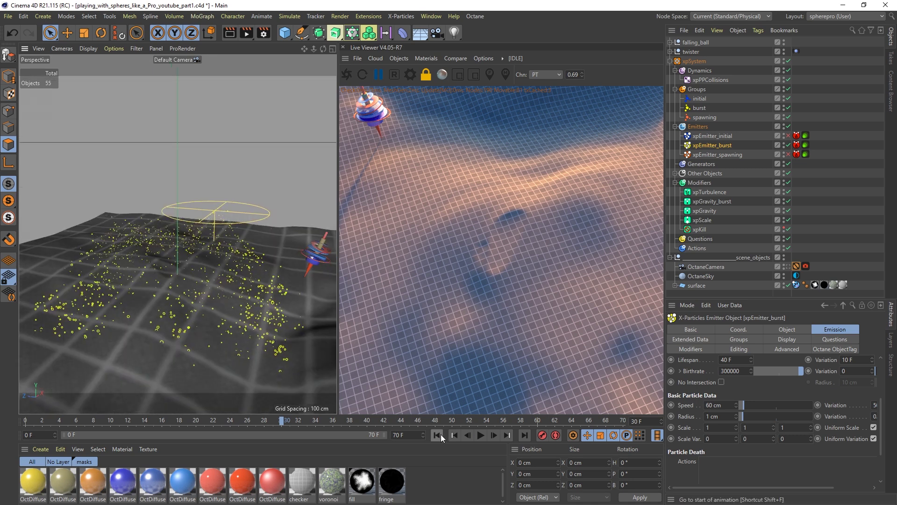
# - Replay the burst from the start to frame 18 and view its spread over the surface from above
pyautogui.click(437, 435)
pyautogui.click(481, 435)
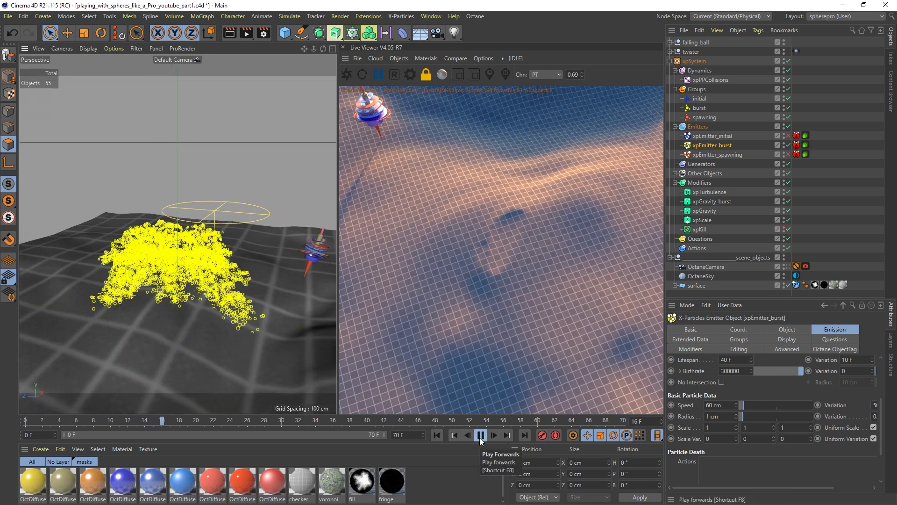
pyautogui.click(480, 438)
pyautogui.keyDown('alt'); pyautogui.moveTo(192, 295); pyautogui.dragTo(152, 321); pyautogui.keyUp('alt')
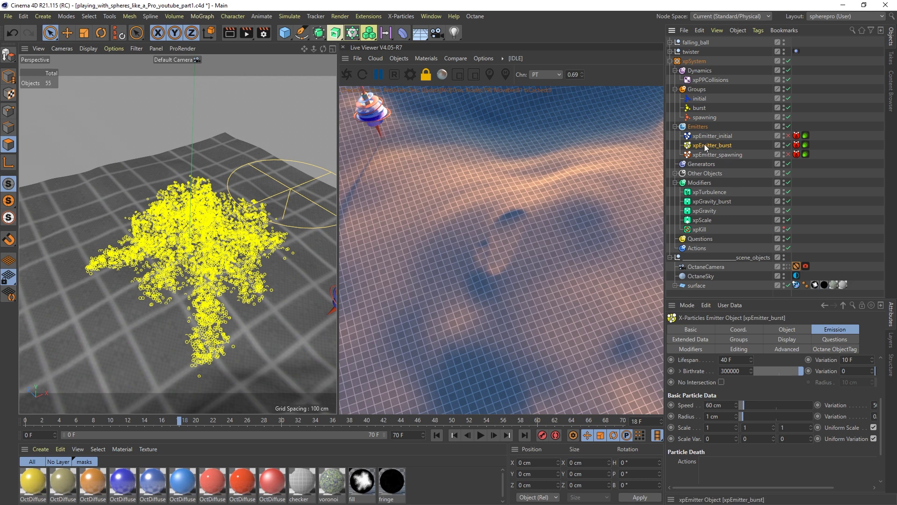
# - Open the modifier settings of xpEmitter_burst and examine its excluded particle modifiers against the objects in the xpSystem hierarchy
pyautogui.click(690, 349)
pyautogui.moveTo(709, 298); pyautogui.dragTo(708, 235)
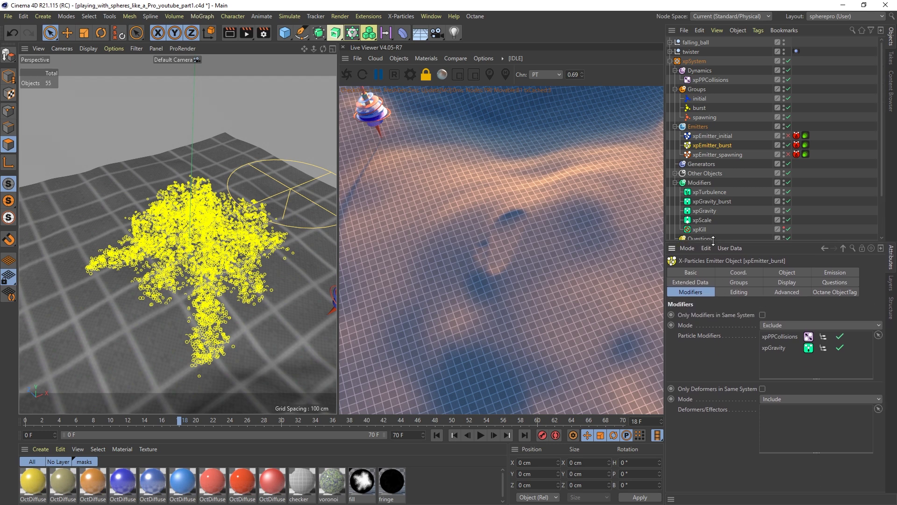
pyautogui.scroll(-5, 882, 177)
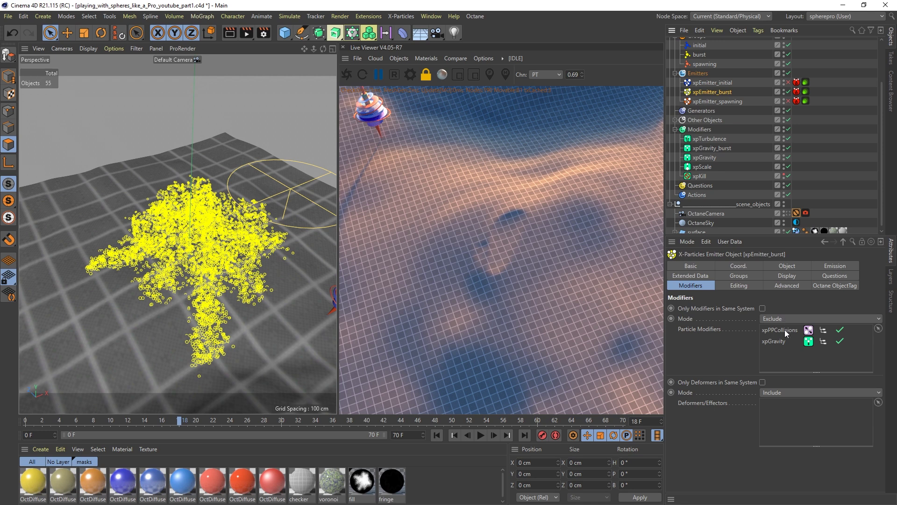
pyautogui.click(675, 120)
pyautogui.click(676, 120)
pyautogui.moveTo(883, 114); pyautogui.dragTo(889, 74)
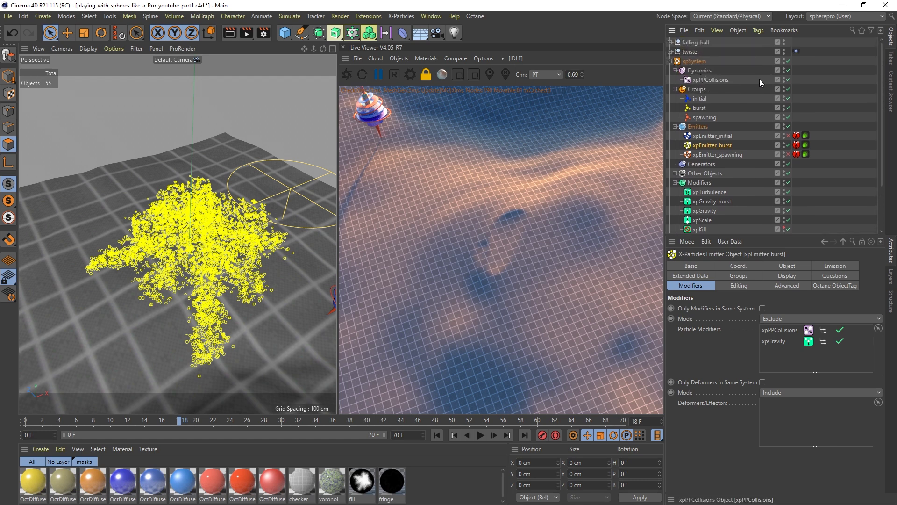
pyautogui.scroll(-3, 715, 131)
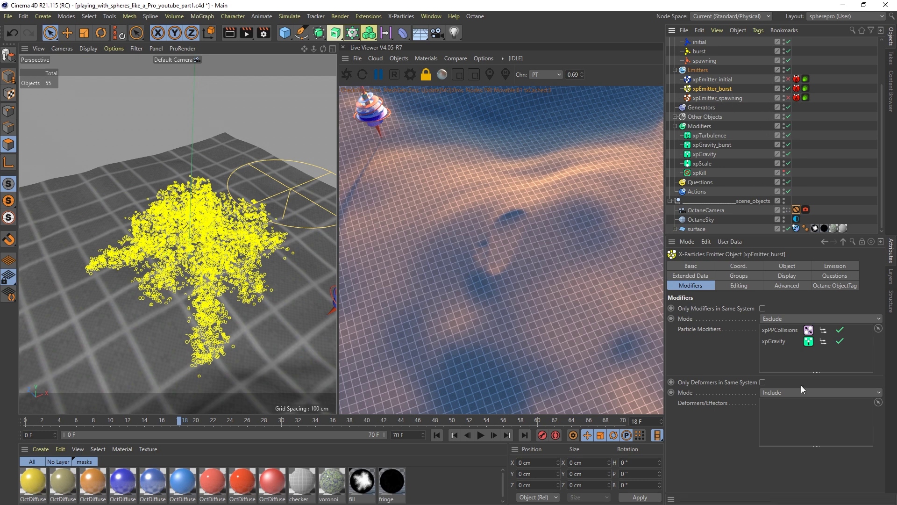
# - Inspect the xpGravity_burst modifier's gravity settings and return to the modifier settings of xpEmitter_burst
pyautogui.click(784, 329)
pyautogui.click(716, 146)
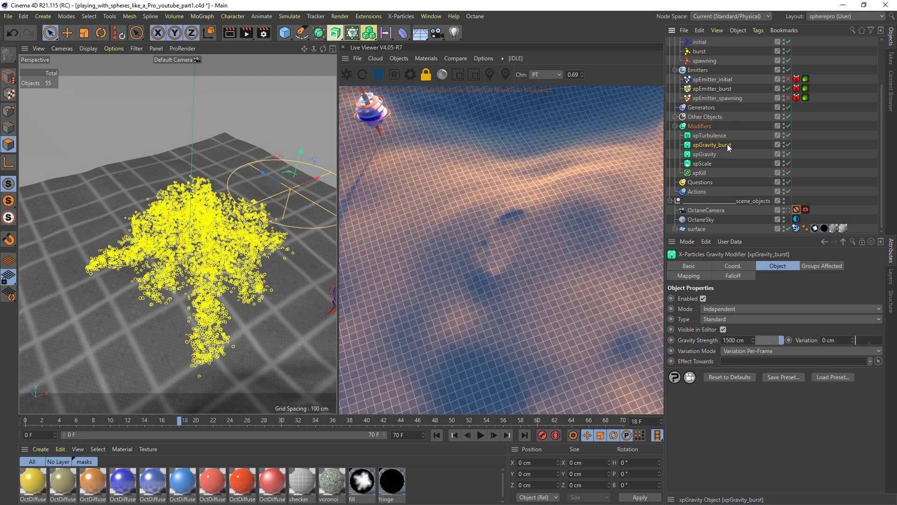
pyautogui.click(716, 88)
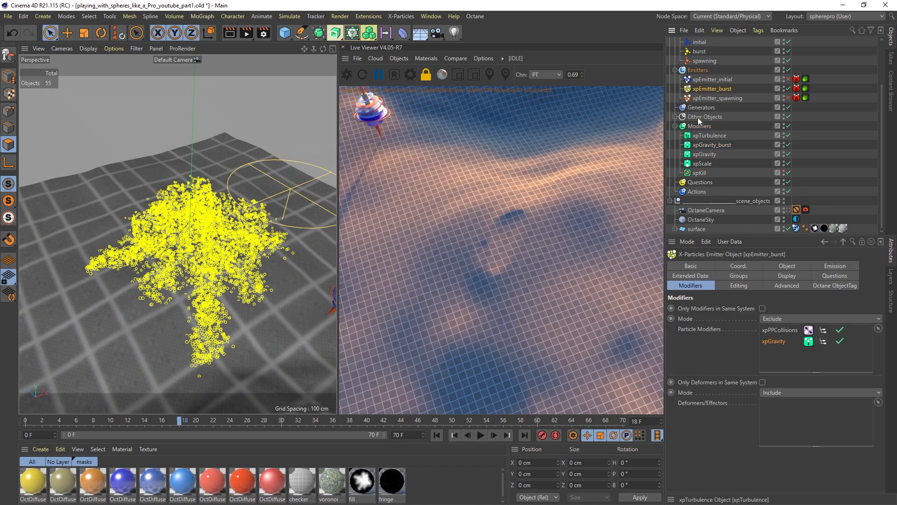
# - Orbit to a low side view of the burst and inspect the gravity strength and mapping settings of xpGravity_burst
pyautogui.click(713, 145)
pyautogui.keyDown('alt'); pyautogui.moveTo(223, 280); pyautogui.dragTo(189, 252); pyautogui.keyUp('alt')
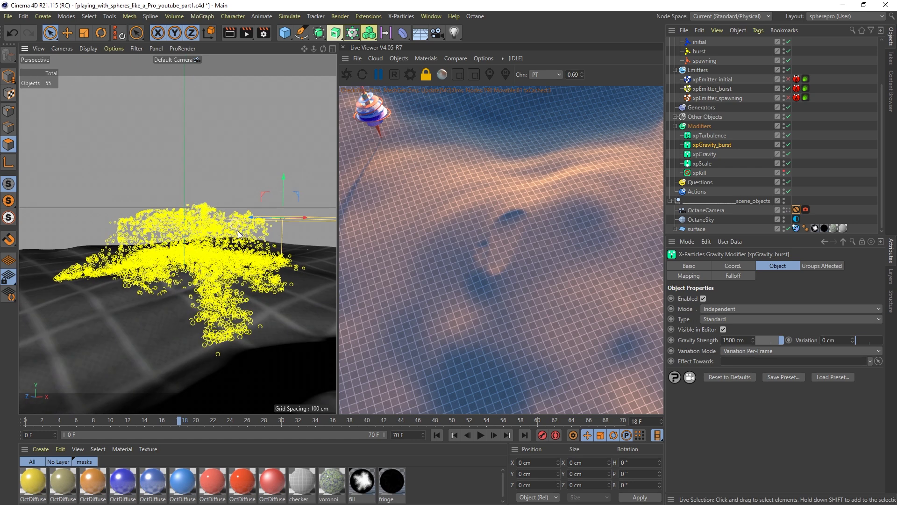
pyautogui.keyDown('alt'); pyautogui.moveTo(205, 263); pyautogui.dragTo(194, 248); pyautogui.keyUp('alt')
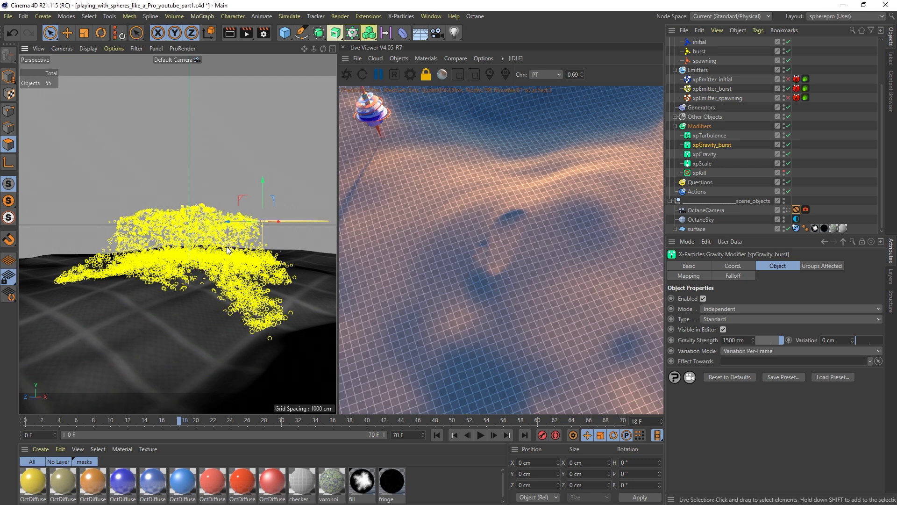
pyautogui.keyDown('alt'); pyautogui.moveTo(227, 245); pyautogui.dragTo(221, 252); pyautogui.keyUp('alt')
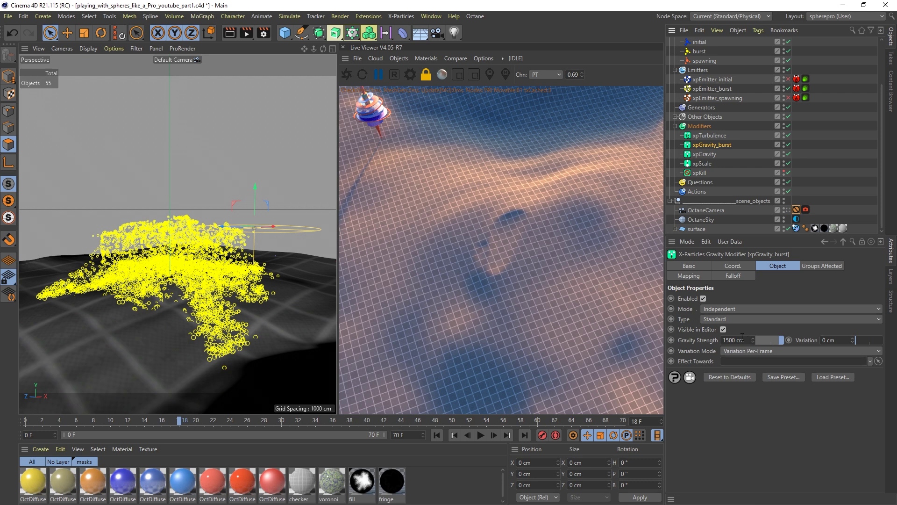
pyautogui.click(724, 341)
pyautogui.click(691, 276)
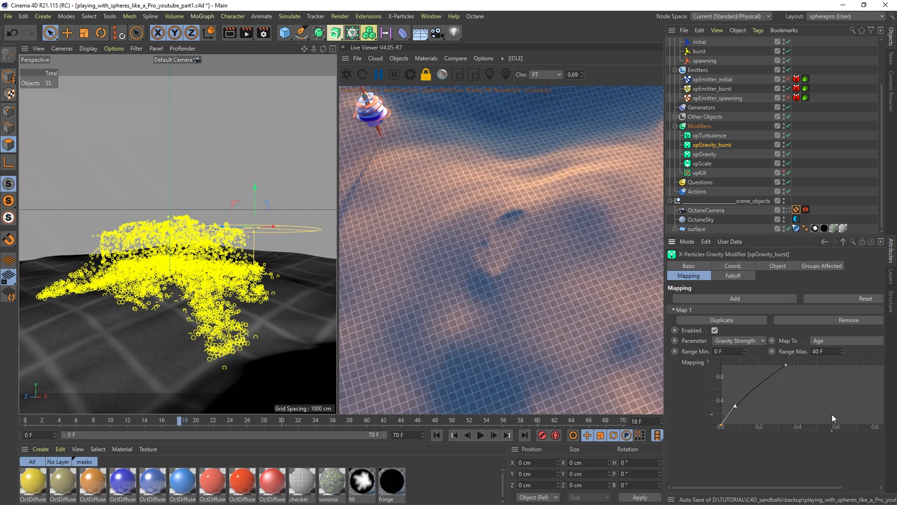
# - Replay the burst from the start to frame 27, comparing it with the gravity mapping curve, and return to xpGravity_burst's object settings
pyautogui.click(437, 435)
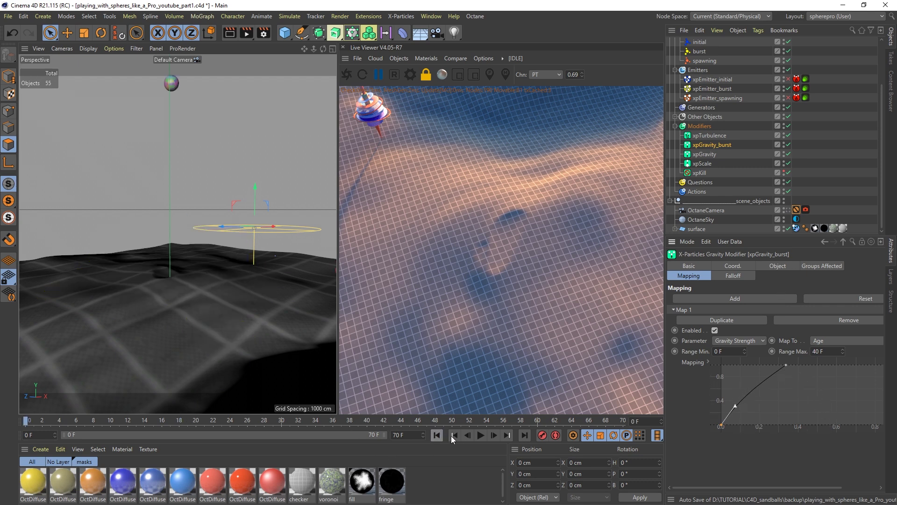
pyautogui.click(481, 435)
pyautogui.click(481, 436)
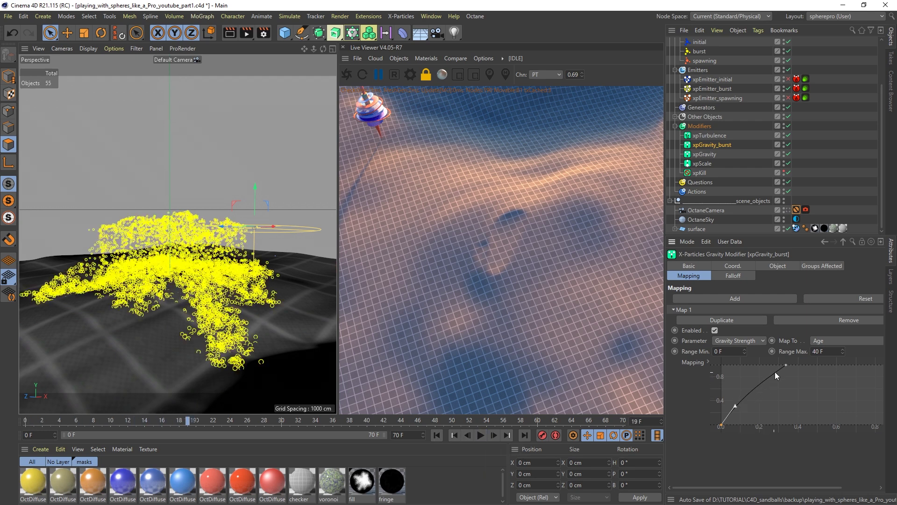
pyautogui.click(481, 435)
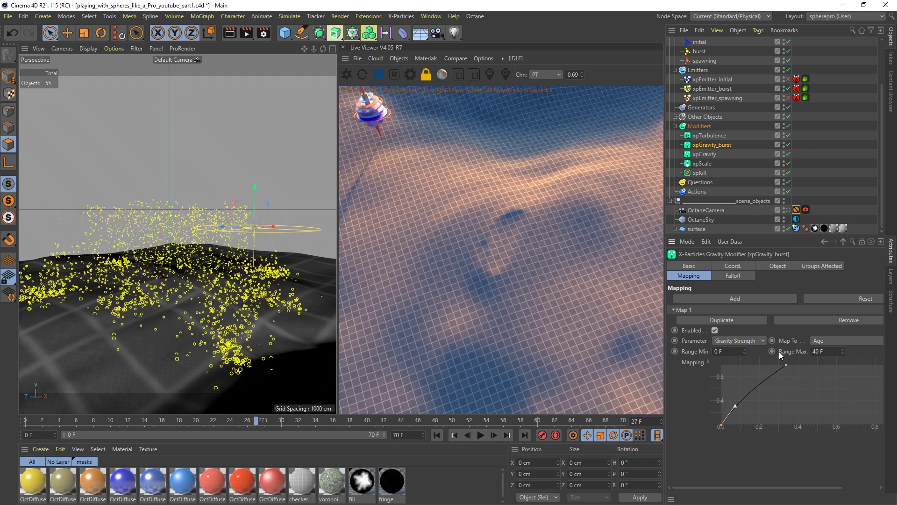
pyautogui.click(778, 266)
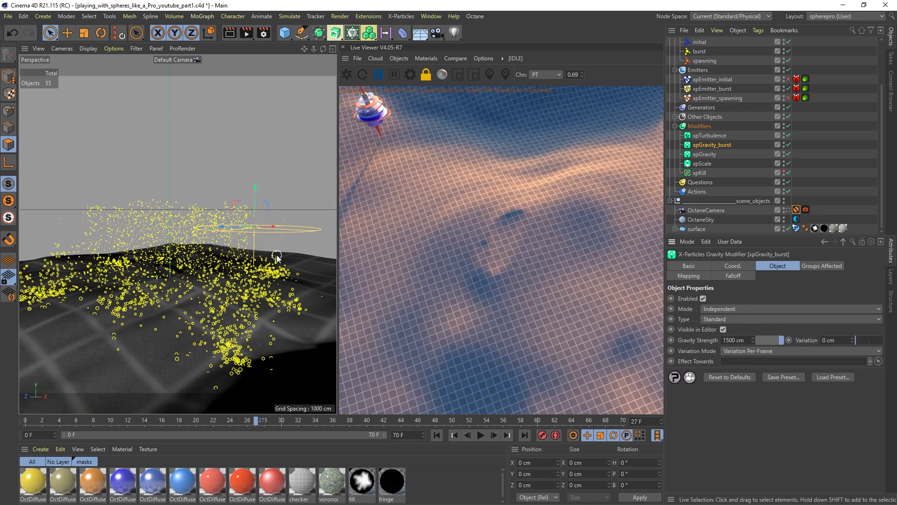
# - Inspect the object settings of the xpTurbulence, xpGravity and xpScale modifiers, including xpScale's mapping
pyautogui.click(706, 136)
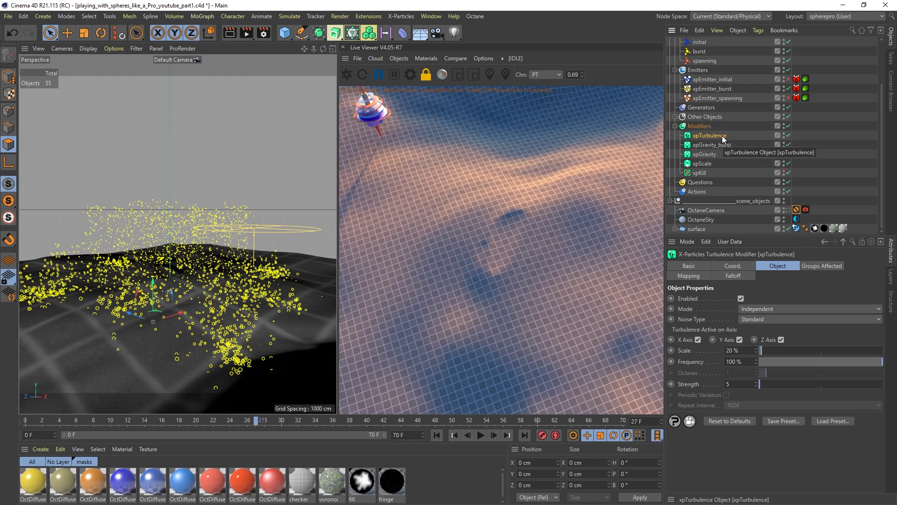
pyautogui.click(708, 155)
pyautogui.click(708, 164)
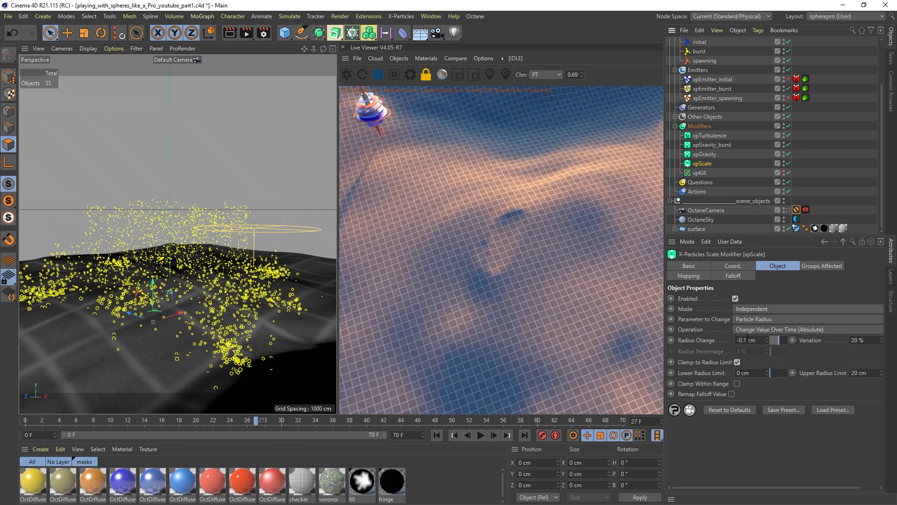
pyautogui.click(697, 278)
pyautogui.click(778, 266)
# - Inspect the emission and group settings of xpEmitter_burst and the emission settings of its burst particle group
pyautogui.click(713, 89)
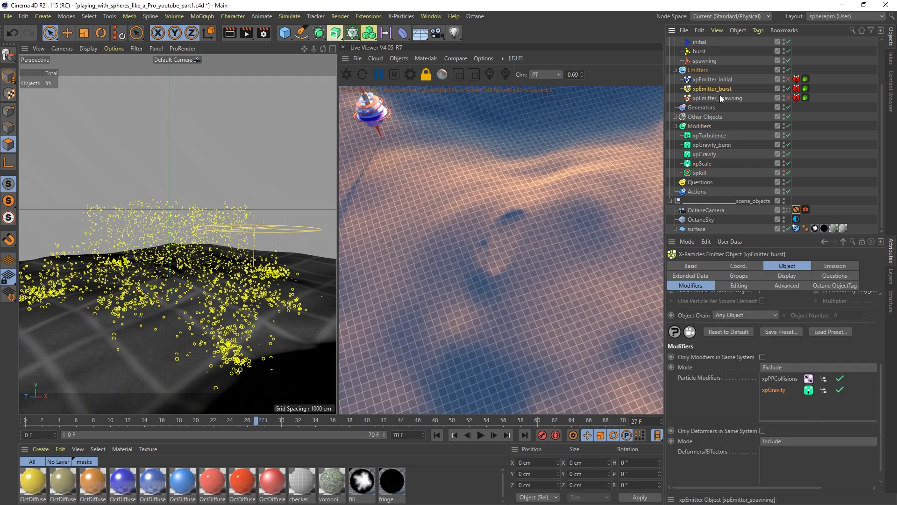
pyautogui.click(824, 266)
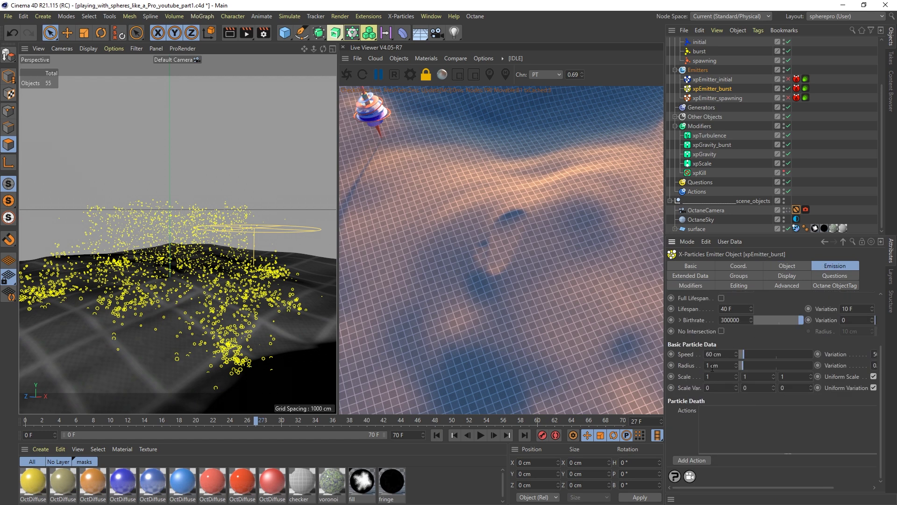
pyautogui.click(745, 277)
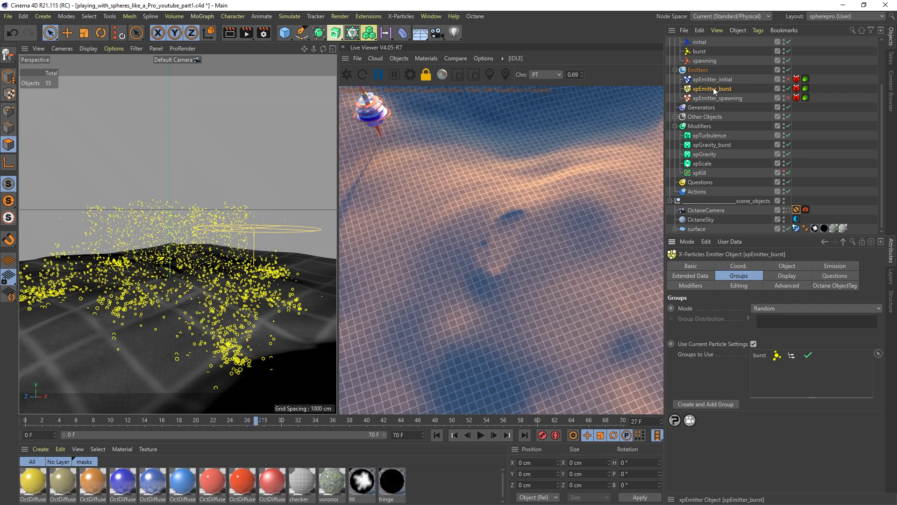
pyautogui.click(700, 51)
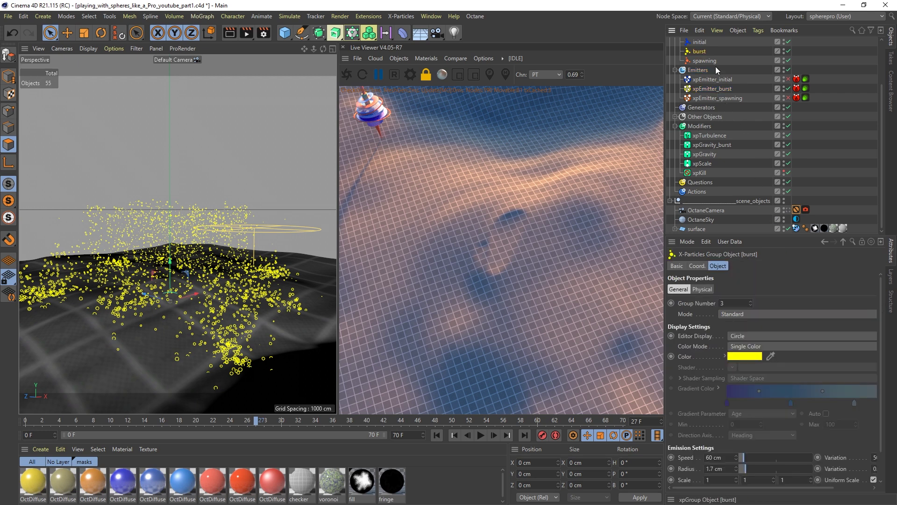
pyautogui.scroll(-2, 882, 324)
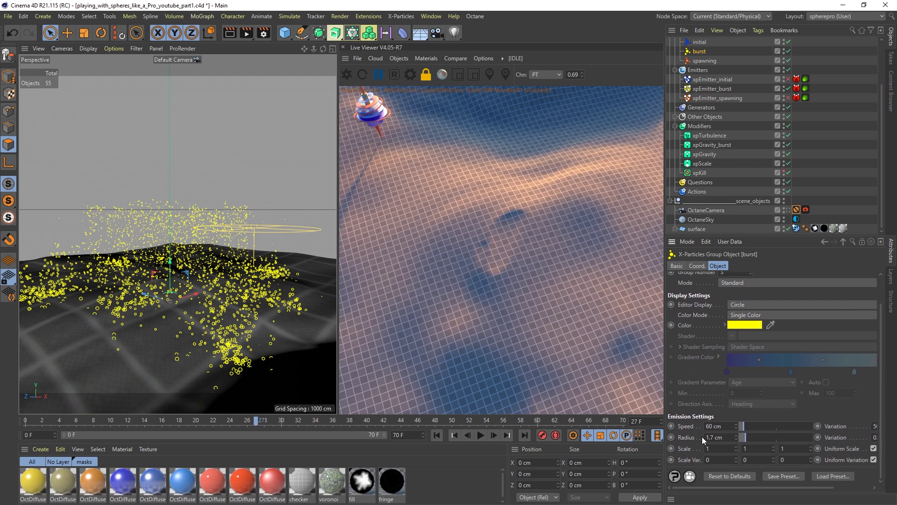
# - Compare the basic particle data of xpEmitter_burst with the burst group's speed, radius and variation values
pyautogui.click(715, 88)
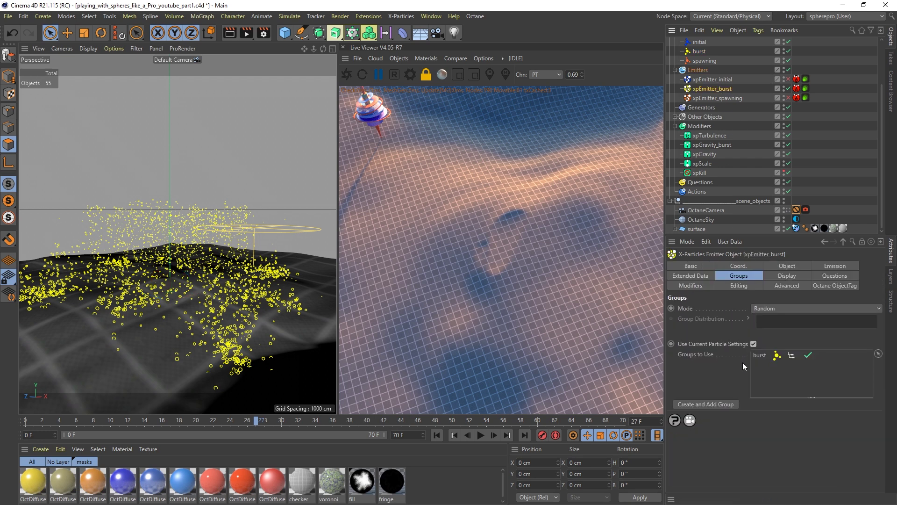
pyautogui.click(826, 266)
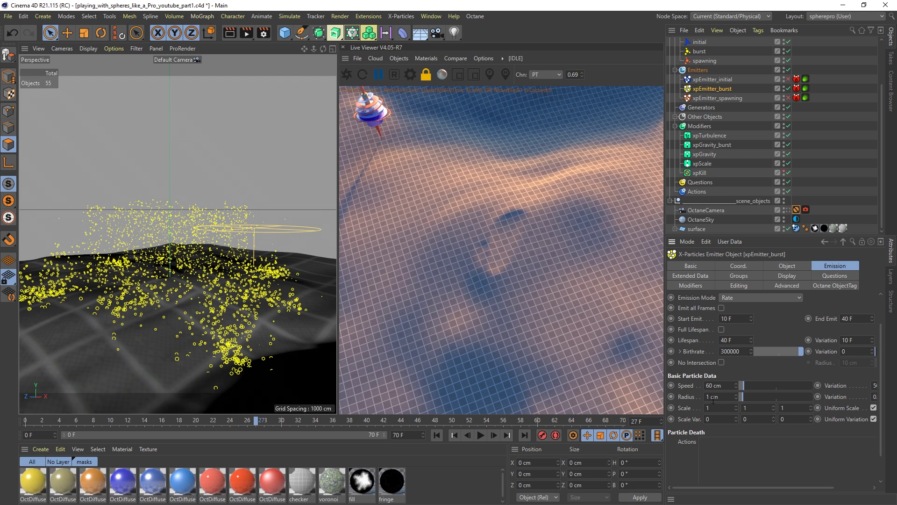
pyautogui.click(700, 51)
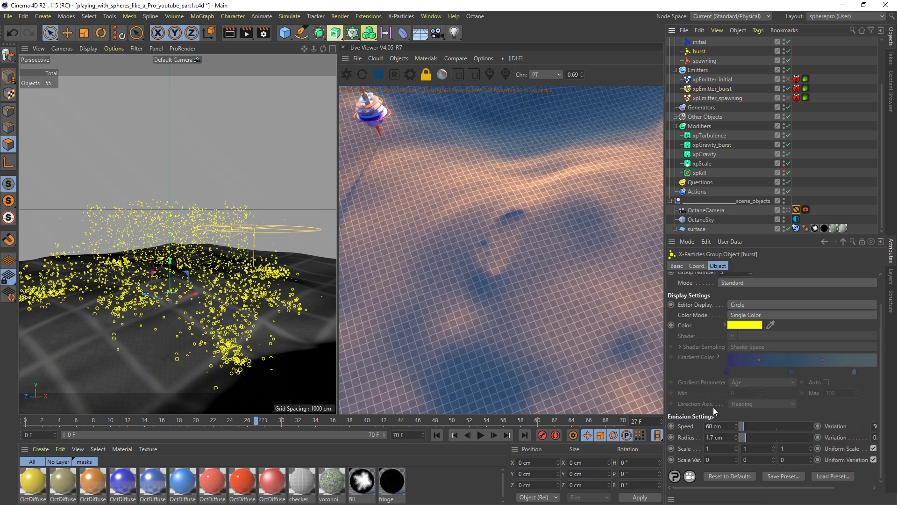
pyautogui.moveTo(722, 488); pyautogui.dragTo(739, 489)
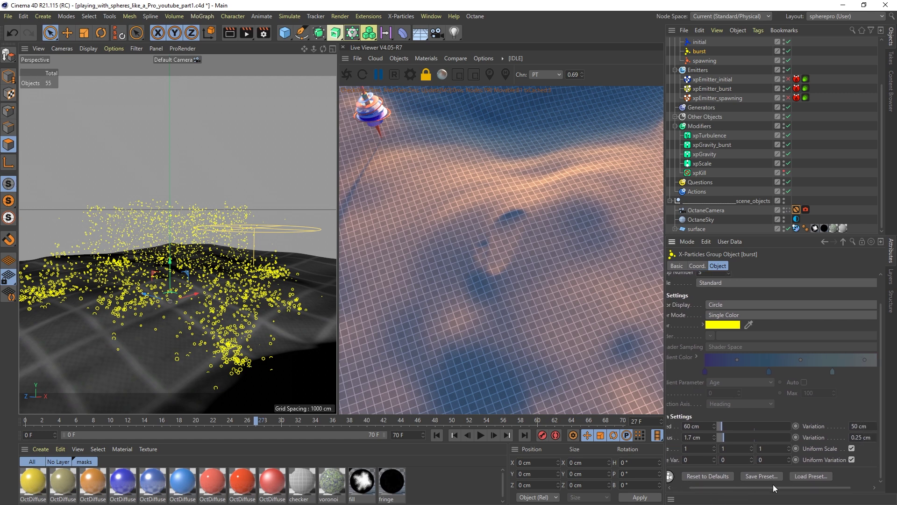
pyautogui.moveTo(765, 488); pyautogui.dragTo(745, 486)
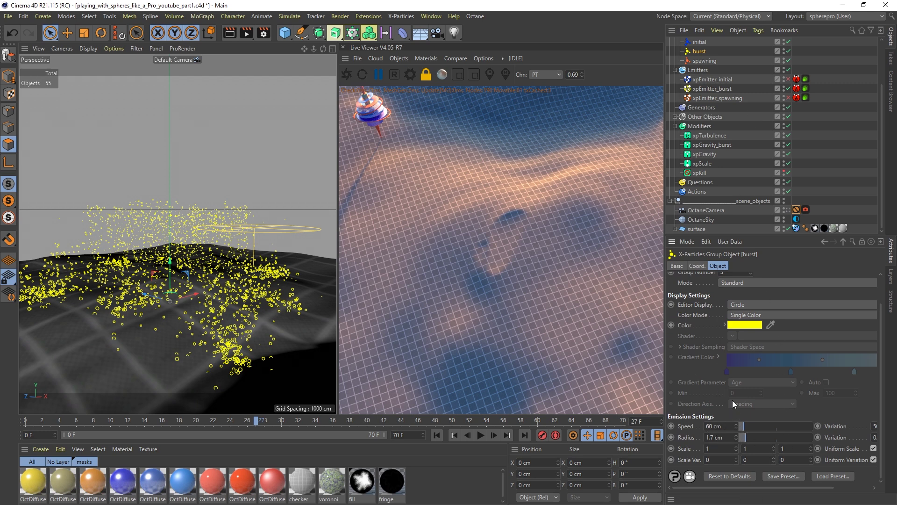
# - Select the xpScale modifier and replay the burst from the start to frame 33 to examine how the particles shrink
pyautogui.click(720, 163)
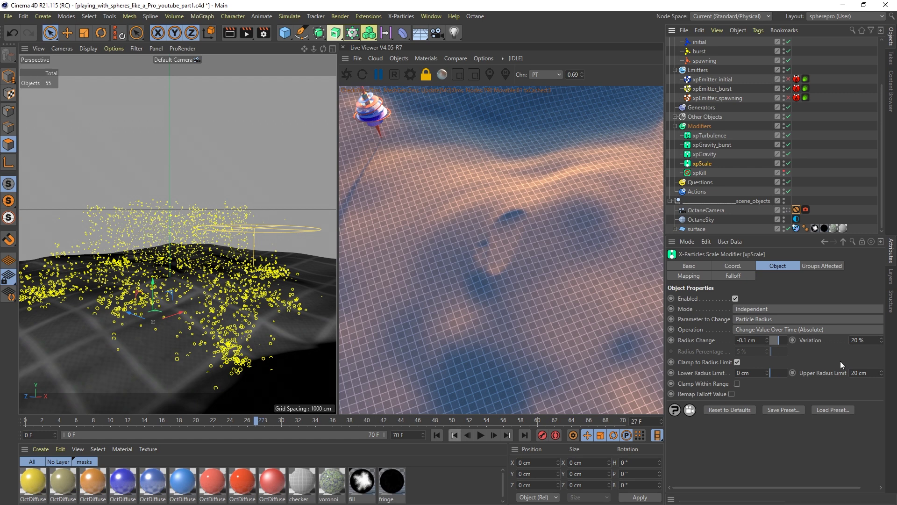
pyautogui.click(437, 436)
pyautogui.click(481, 436)
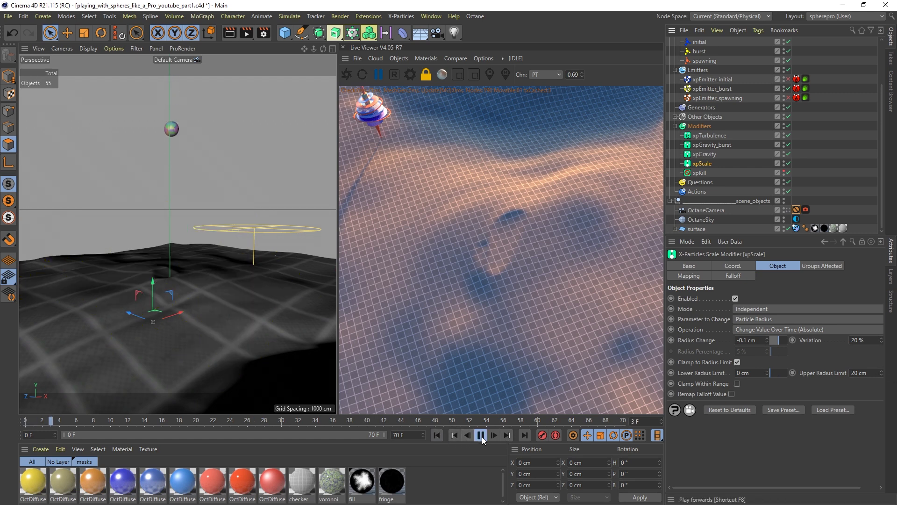
pyautogui.click(482, 437)
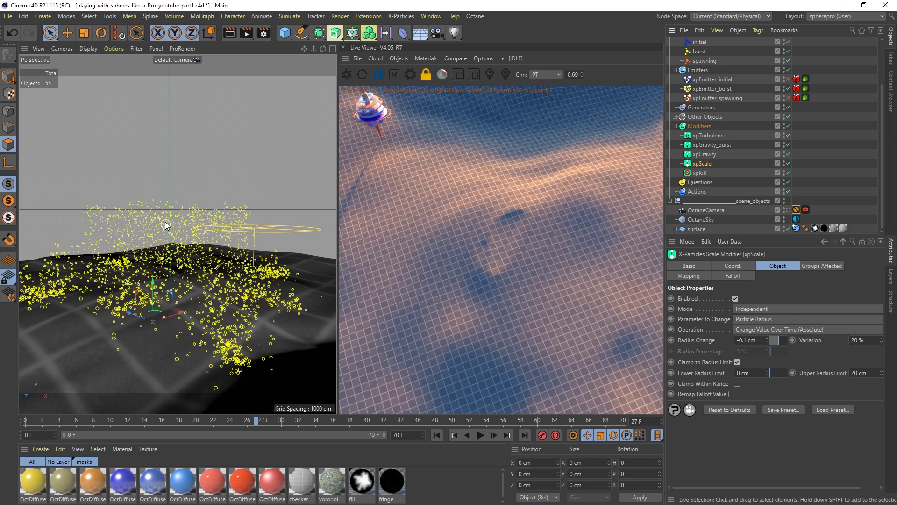
pyautogui.click(480, 435)
pyautogui.click(480, 436)
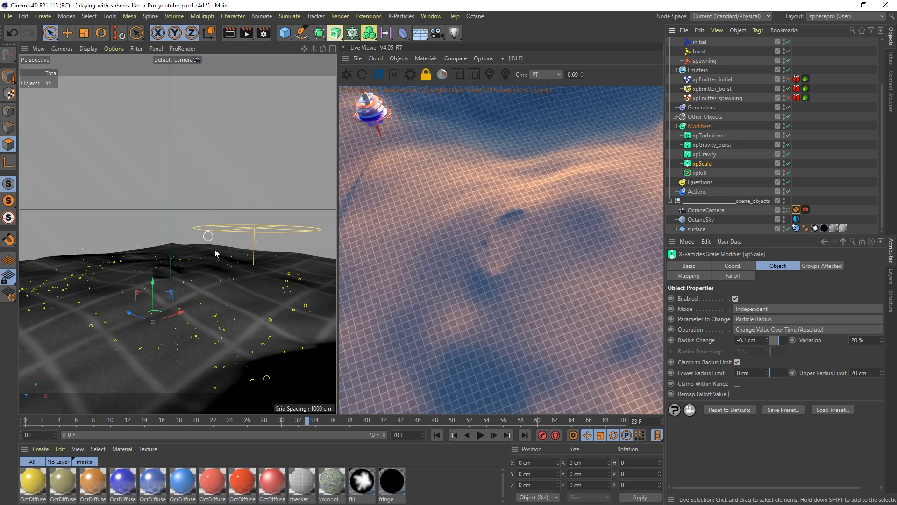
# - Select the xpKill modifier and examine its bounding box around the whole surface from several angles
pyautogui.click(701, 172)
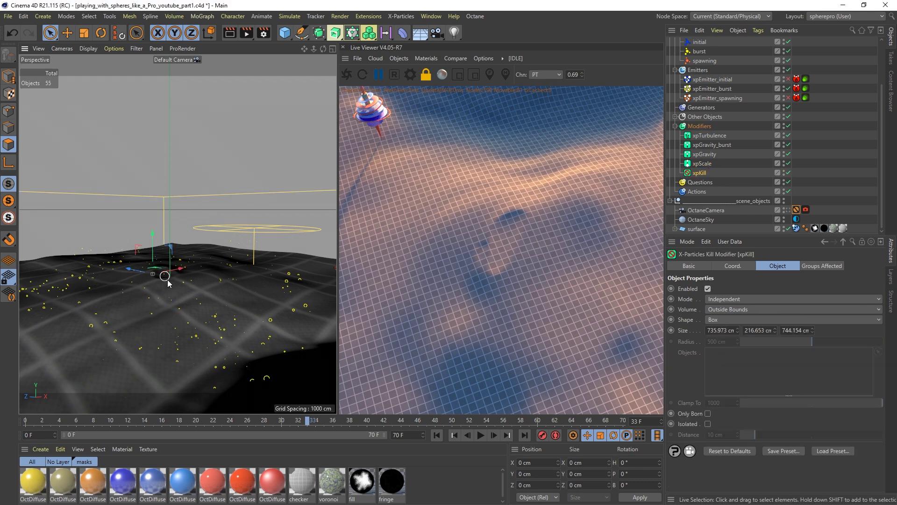
pyautogui.press('o')
pyautogui.moveTo(166, 284)
pyautogui.keyDown('alt'); pyautogui.mouseDown()
pyautogui.moveTo(182, 276)
pyautogui.moveTo(203, 285)
pyautogui.moveTo(177, 297)
pyautogui.mouseUp(); pyautogui.keyUp('alt')
pyautogui.scroll(3, 208, 293)
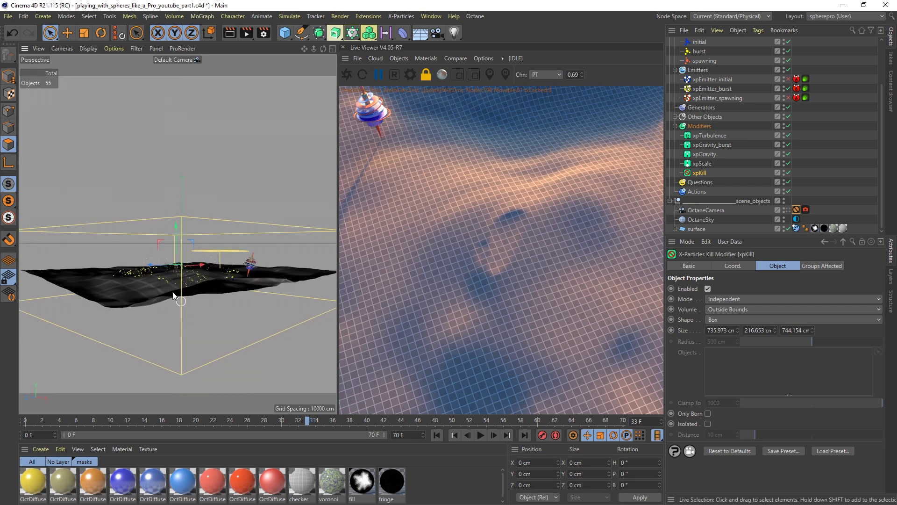
pyautogui.keyDown('alt'); pyautogui.moveTo(172, 292); pyautogui.dragTo(184, 288, button='right'); pyautogui.keyUp('alt')
pyautogui.keyDown('alt'); pyautogui.moveTo(176, 277); pyautogui.dragTo(187, 297); pyautogui.keyUp('alt')
pyautogui.keyDown('alt'); pyautogui.moveTo(223, 308); pyautogui.dragTo(275, 281, button='right'); pyautogui.keyUp('alt')
pyautogui.keyDown('alt'); pyautogui.moveTo(275, 282); pyautogui.dragTo(195, 296); pyautogui.keyUp('alt')
pyautogui.keyDown('alt'); pyautogui.moveTo(195, 297); pyautogui.dragTo(130, 302, button='right'); pyautogui.keyUp('alt')
pyautogui.keyDown('alt'); pyautogui.moveTo(167, 268); pyautogui.dragTo(180, 284); pyautogui.keyUp('alt')
pyautogui.keyDown('alt'); pyautogui.moveTo(180, 283); pyautogui.dragTo(191, 280, button='right'); pyautogui.keyUp('alt')
pyautogui.keyDown('alt'); pyautogui.moveTo(180, 269); pyautogui.dragTo(178, 274); pyautogui.keyUp('alt')
# - Replay the burst from the start to frame 26 and examine the particles within the xpKill bounds
pyautogui.click(434, 434)
pyautogui.click(483, 434)
pyautogui.click(482, 435)
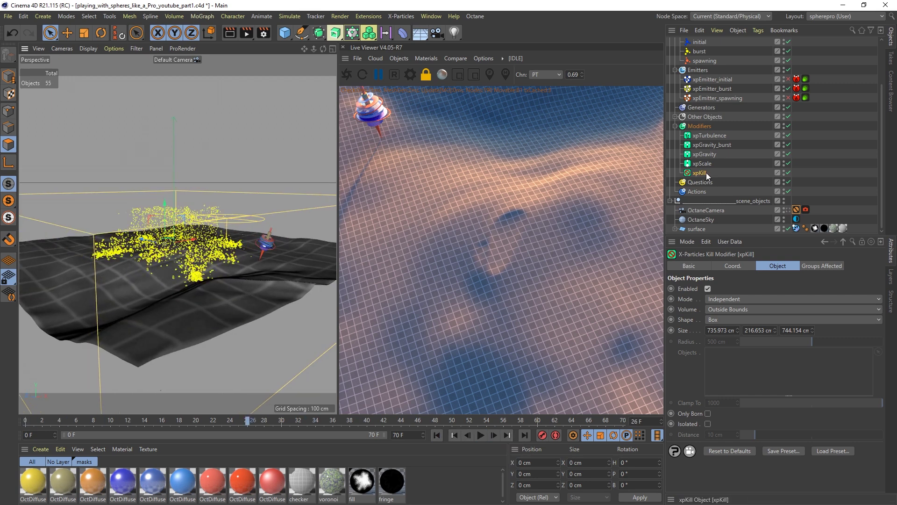
pyautogui.keyDown('alt'); pyautogui.moveTo(248, 286); pyautogui.dragTo(228, 280); pyautogui.keyUp('alt')
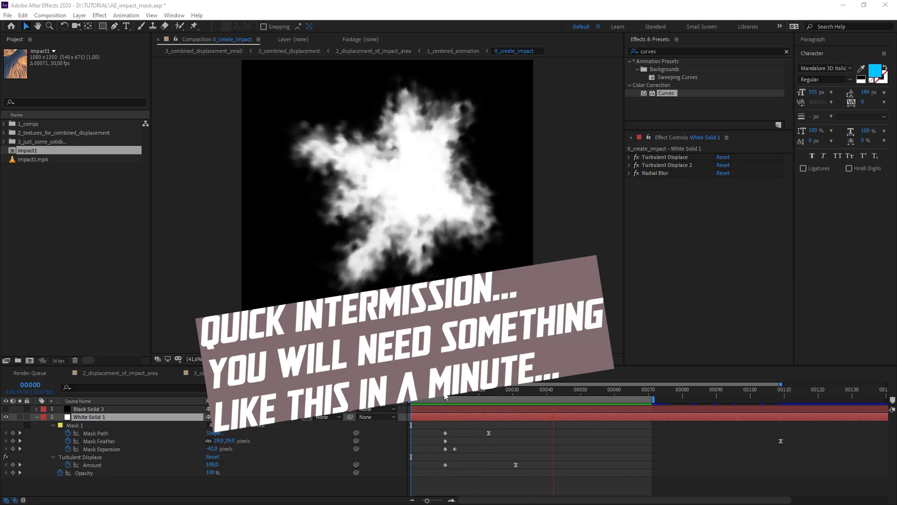
# - Switch to After Effects and preview the impact mask animation in the 0_create_impact composition from its start
pyautogui.press('space')
pyautogui.press('space')
pyautogui.press('space')
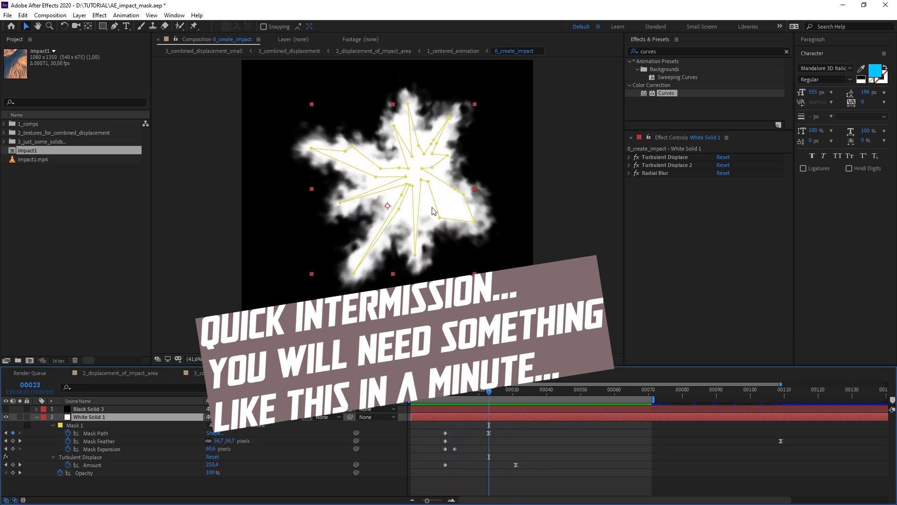
pyautogui.moveTo(463, 389); pyautogui.dragTo(411, 391)
pyautogui.press('space')
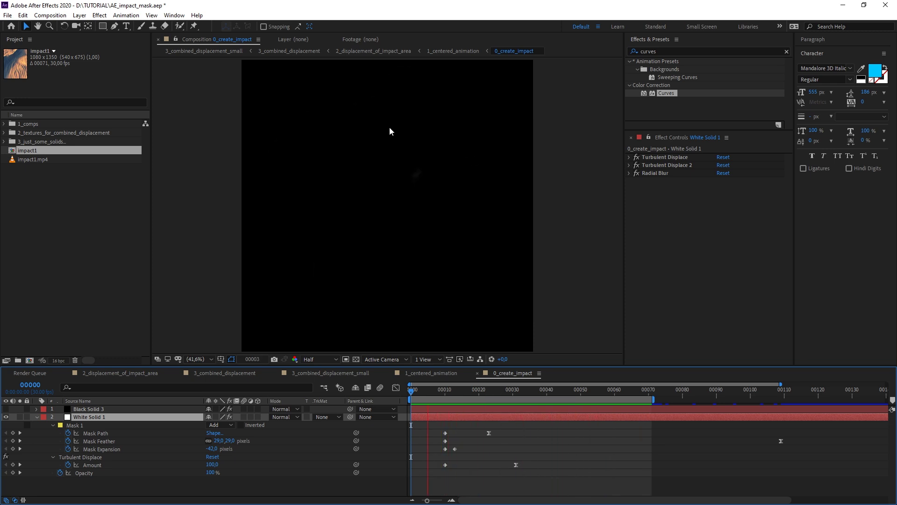
# - Turn off Turbulent Displace, Turbulent Displace 2 and Radial Blur on White Solid 1 and go to frame 17
pyautogui.moveTo(430, 391); pyautogui.dragTo(476, 395)
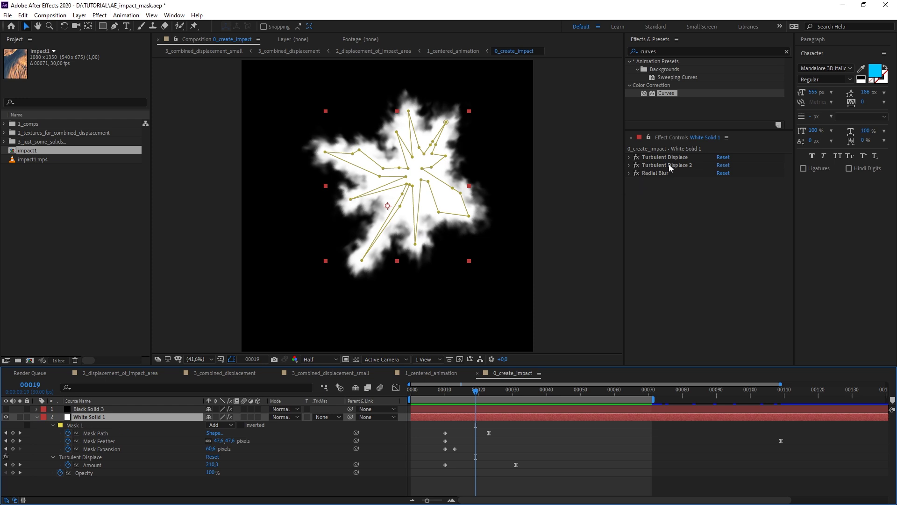
pyautogui.moveTo(636, 173); pyautogui.dragTo(637, 157)
pyautogui.moveTo(474, 398); pyautogui.dragTo(469, 399)
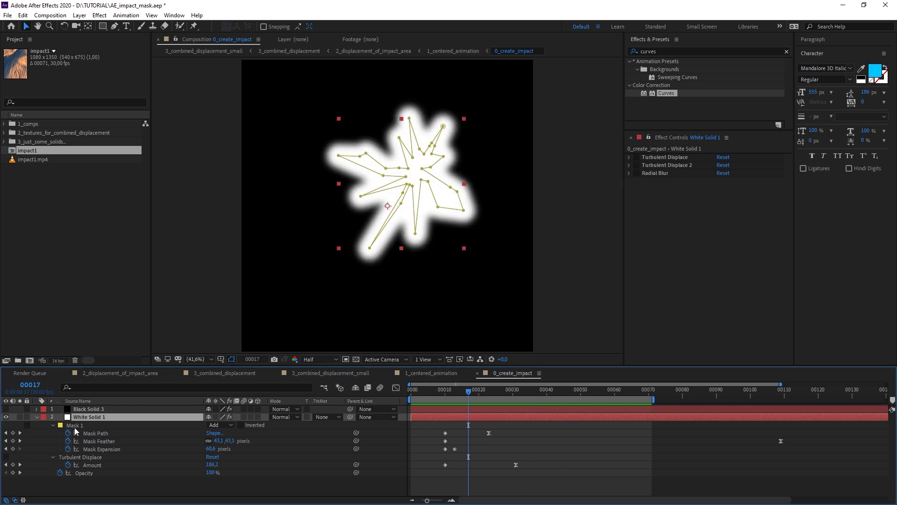
# - Examine the keyframed path and feather of Mask 1 on White Solid 1 while moving on to frame 52
pyautogui.click(78, 429)
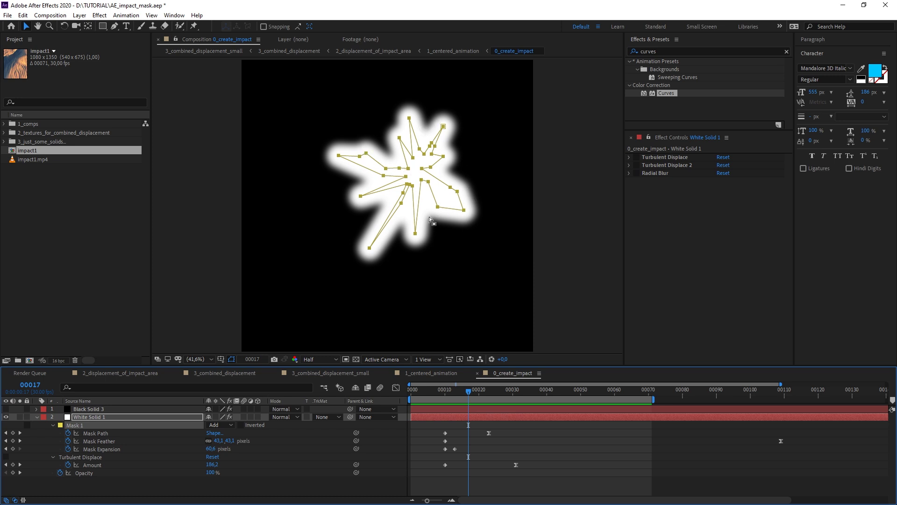
pyautogui.click(92, 434)
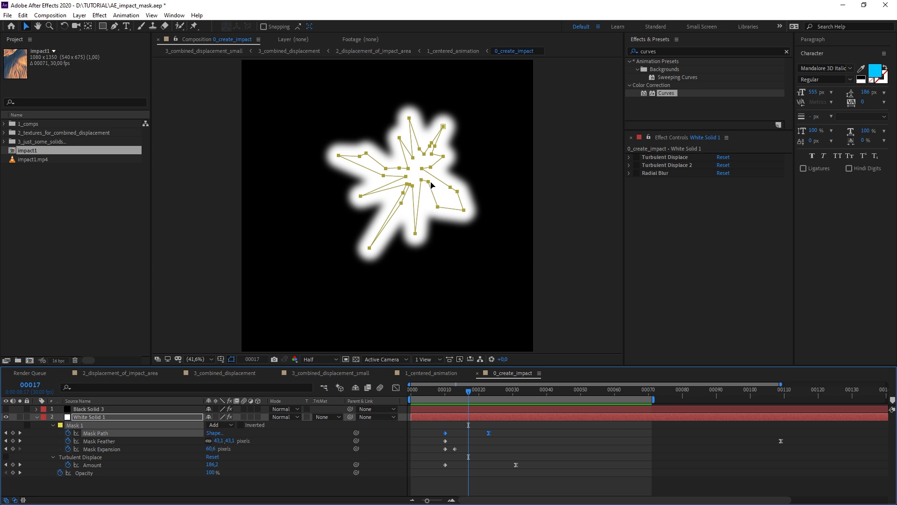
pyautogui.moveTo(468, 397); pyautogui.dragTo(586, 413)
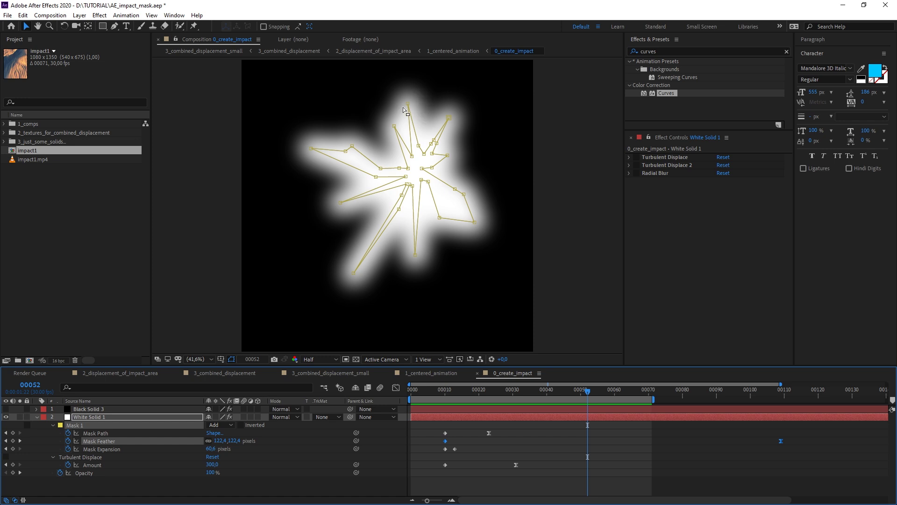
# - Examine the Mask Expansion keyframes of Mask 1 on White Solid 1 at frame 12 and move to frame 15
pyautogui.click(98, 450)
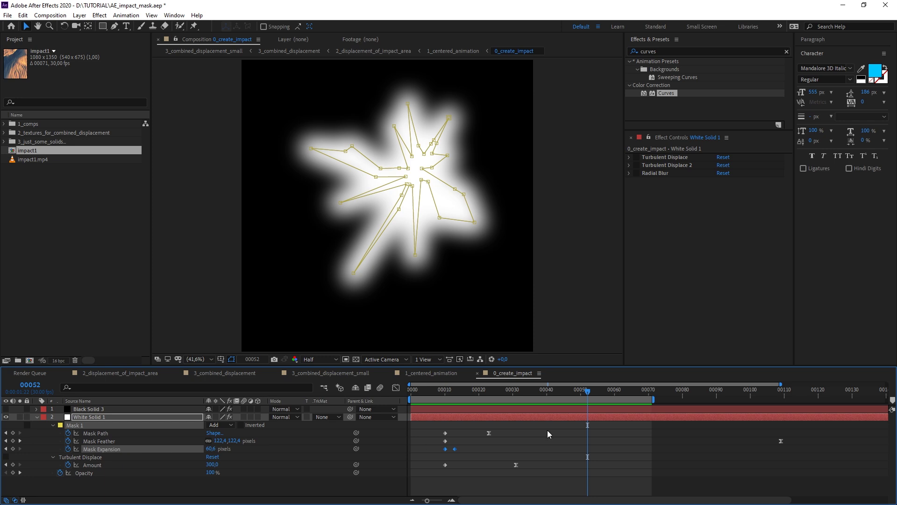
pyautogui.moveTo(563, 392); pyautogui.dragTo(452, 392)
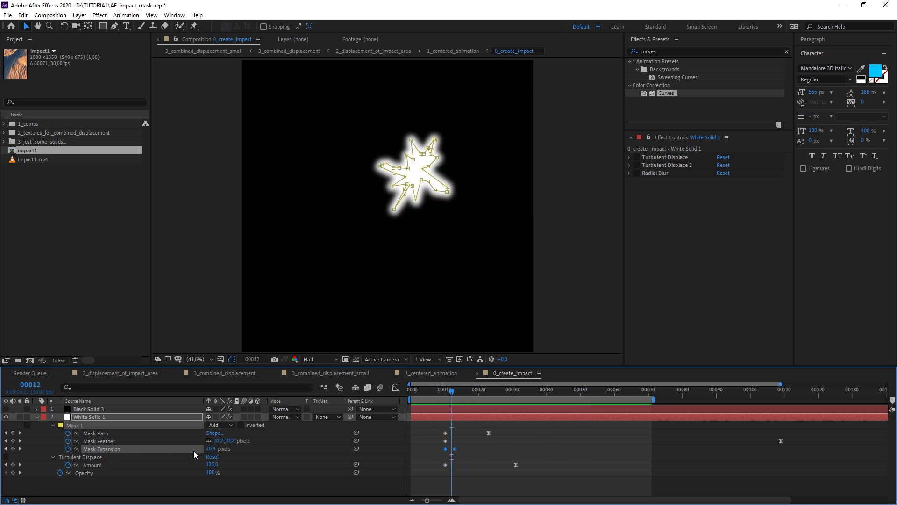
pyautogui.click(461, 392)
# - Try a Mask Expansion of 182.6 pixels on Mask 1 at frame 15 and delete the added keyframe
pyautogui.moveTo(211, 449); pyautogui.dragTo(271, 451)
pyautogui.click(458, 453)
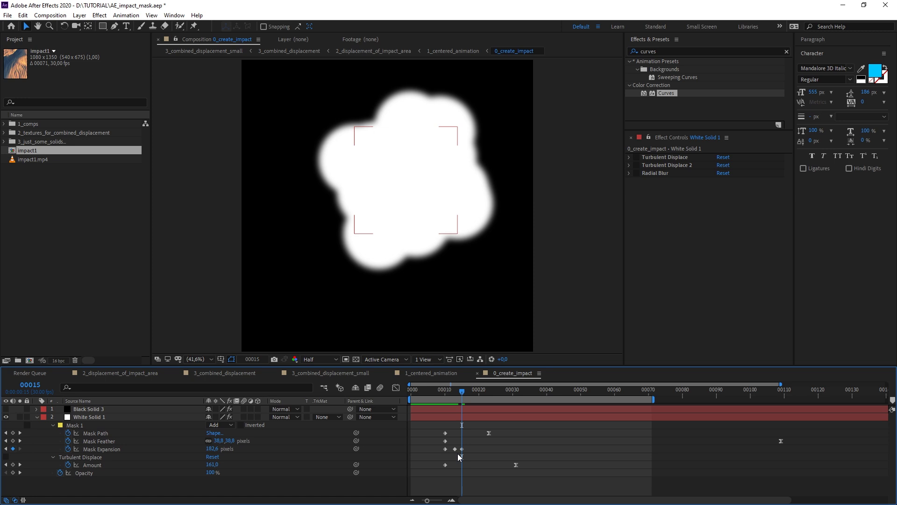
pyautogui.moveTo(461, 449); pyautogui.dragTo(462, 451)
pyautogui.press('Delete')
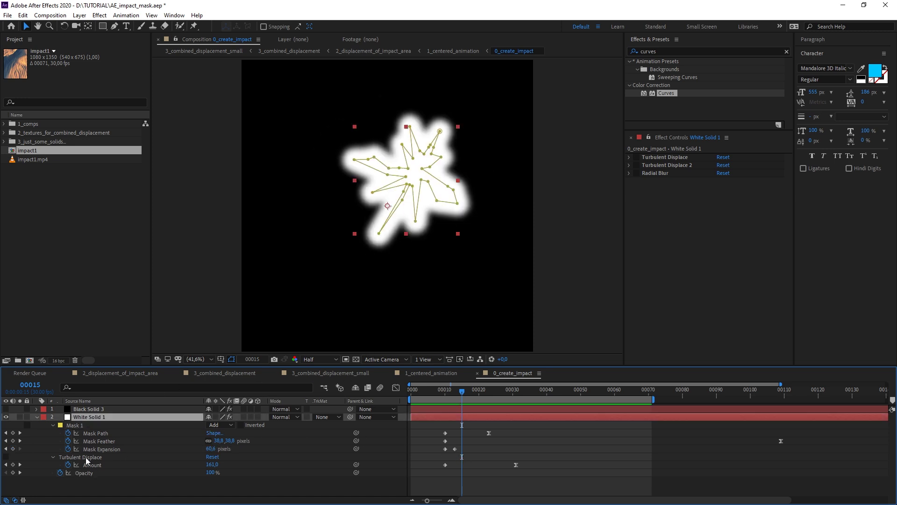
# - Turn Turbulent Displace, Turbulent Displace 2 and Radial Blur back on for White Solid 1 and expand both Turbulent Displace effects' settings
pyautogui.click(636, 157)
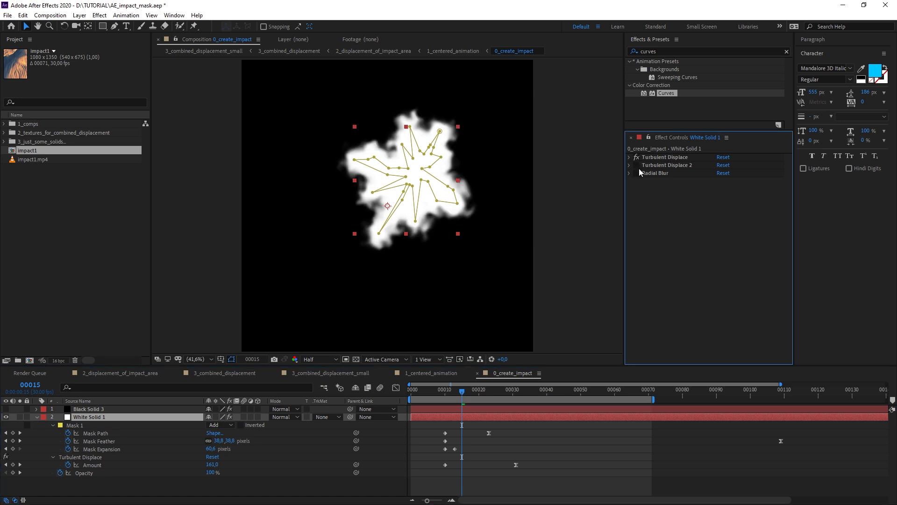
pyautogui.click(661, 158)
pyautogui.click(630, 157)
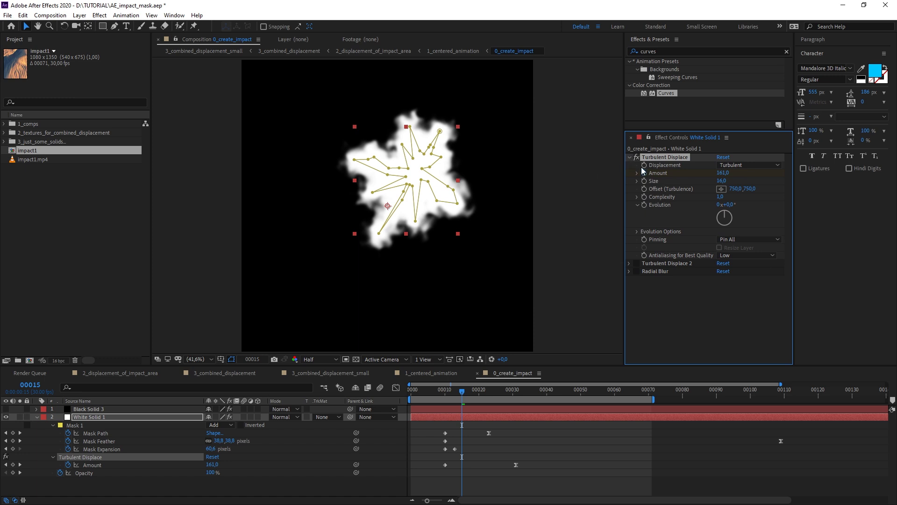
pyautogui.click(629, 158)
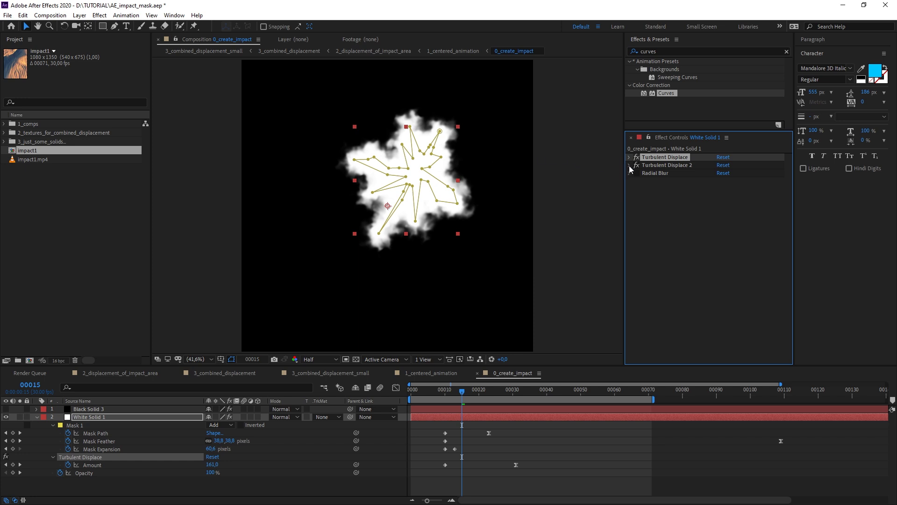
pyautogui.click(630, 166)
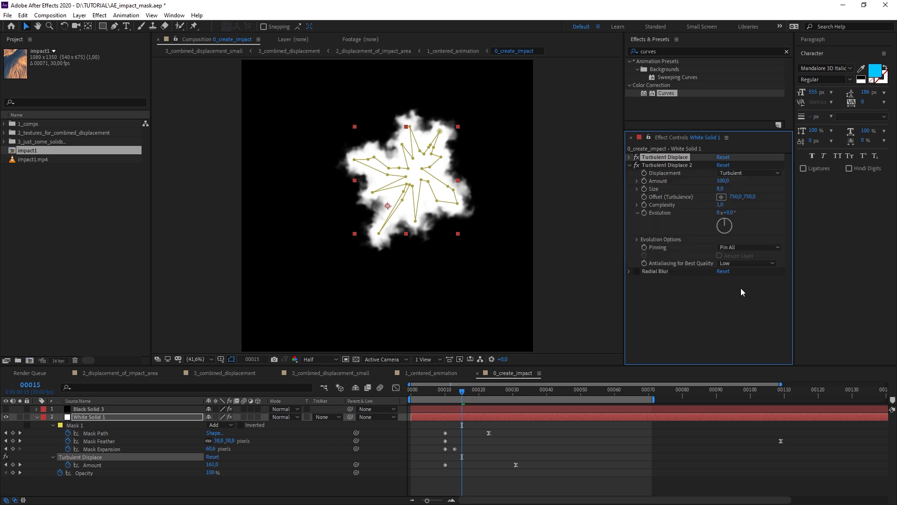
pyautogui.click(630, 157)
pyautogui.moveTo(790, 192); pyautogui.dragTo(791, 210)
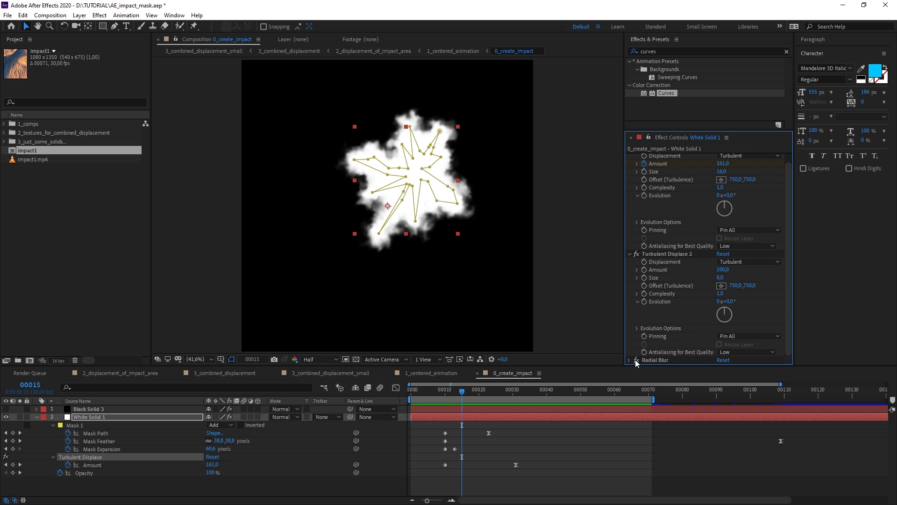
# - Examine the Radial Blur settings at frame 36, turn Radial Blur off and return to frame 2
pyautogui.moveTo(487, 391); pyautogui.dragTo(534, 390)
pyautogui.click(787, 276)
pyautogui.moveTo(786, 276); pyautogui.dragTo(786, 308)
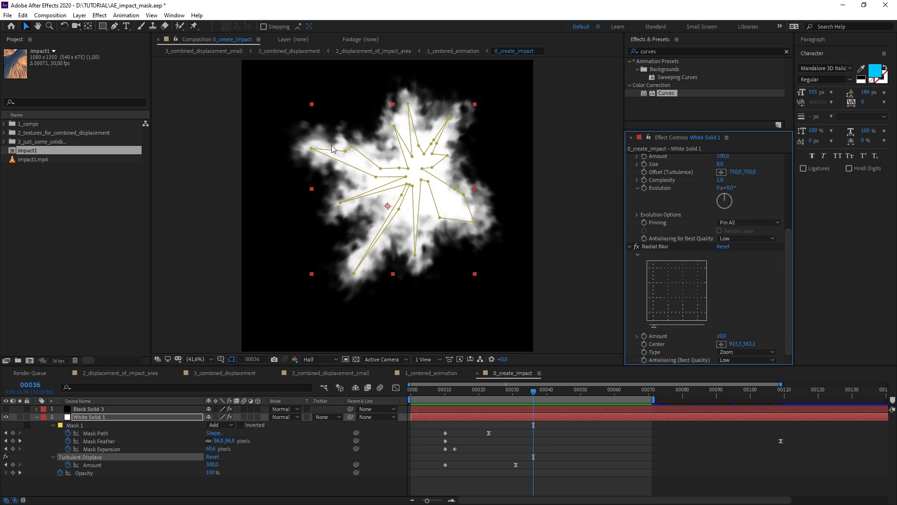
pyautogui.click(636, 246)
pyautogui.moveTo(519, 391); pyautogui.dragTo(417, 393)
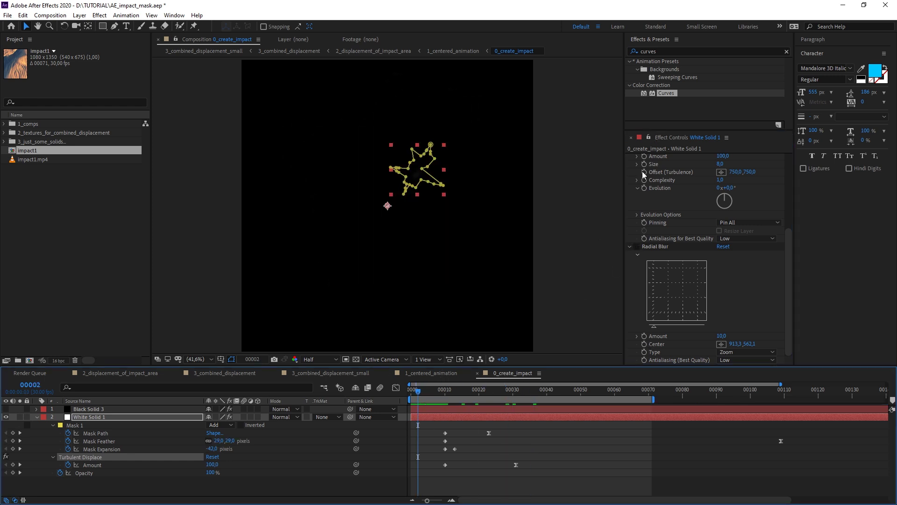
# - Collapse the settings of the three effects on White Solid 1 and preview the impact mask animation
pyautogui.click(630, 247)
pyautogui.scroll(1, 644, 180)
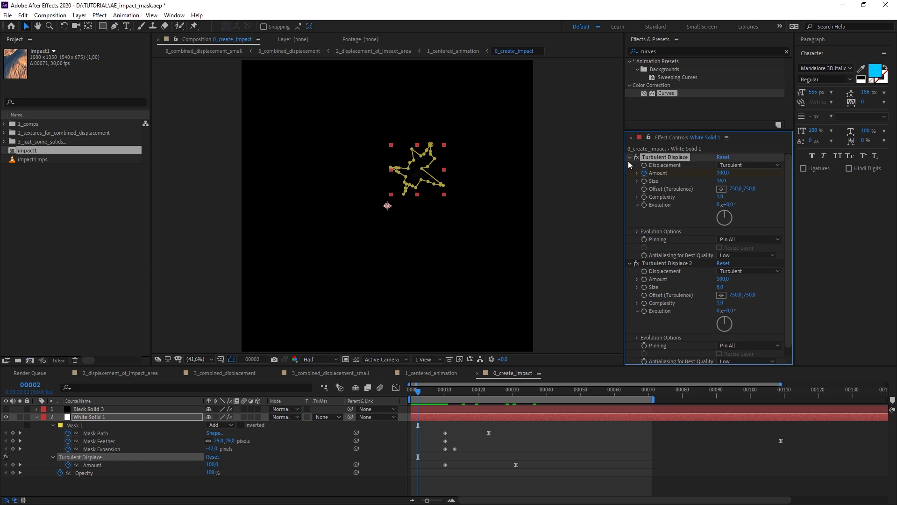
pyautogui.click(629, 157)
pyautogui.click(629, 164)
pyautogui.press('space')
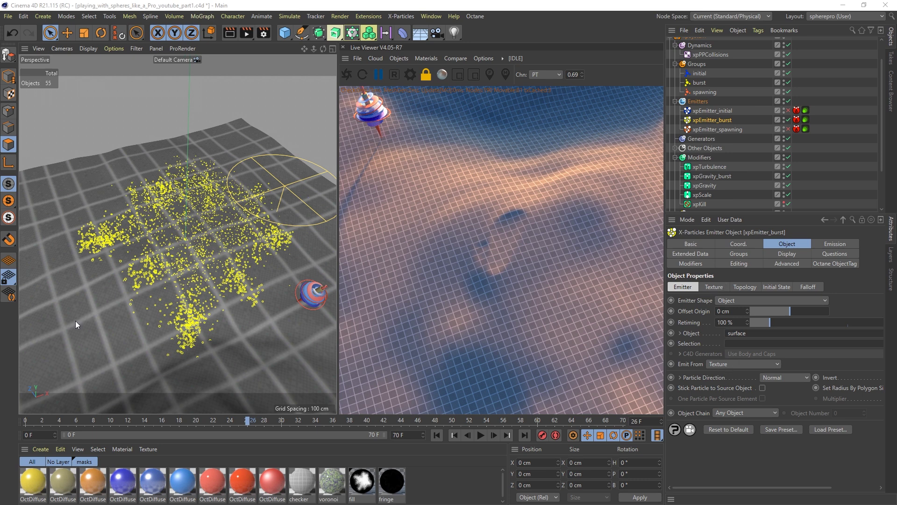
# - Switch to Cinema 4D and replay the particle burst from the start to frame 17
pyautogui.click(437, 434)
pyautogui.click(480, 435)
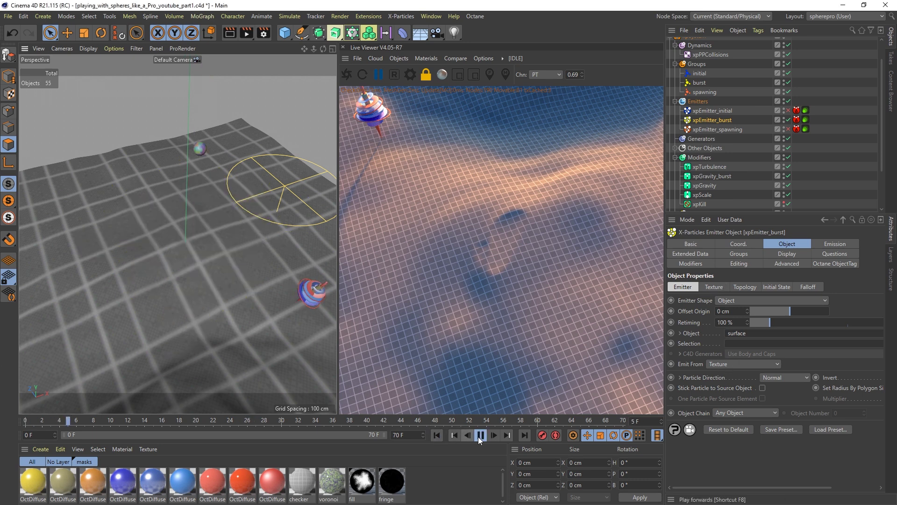
pyautogui.click(480, 435)
pyautogui.keyDown('alt'); pyautogui.moveTo(214, 247); pyautogui.dragTo(196, 265); pyautogui.keyUp('alt')
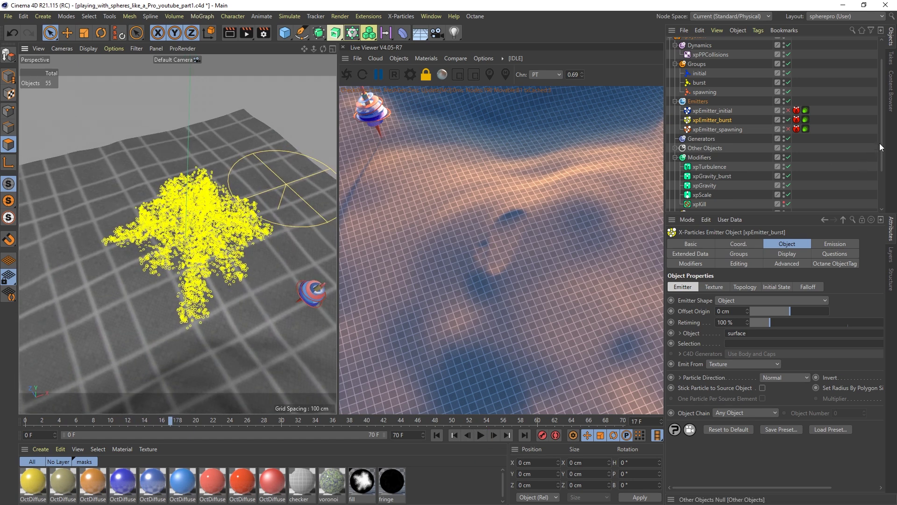
# - Move the fill material tag to the end of the surface plane's material tags and disable xpEmitter_burst
pyautogui.moveTo(881, 147); pyautogui.dragTo(882, 182)
pyautogui.click(697, 207)
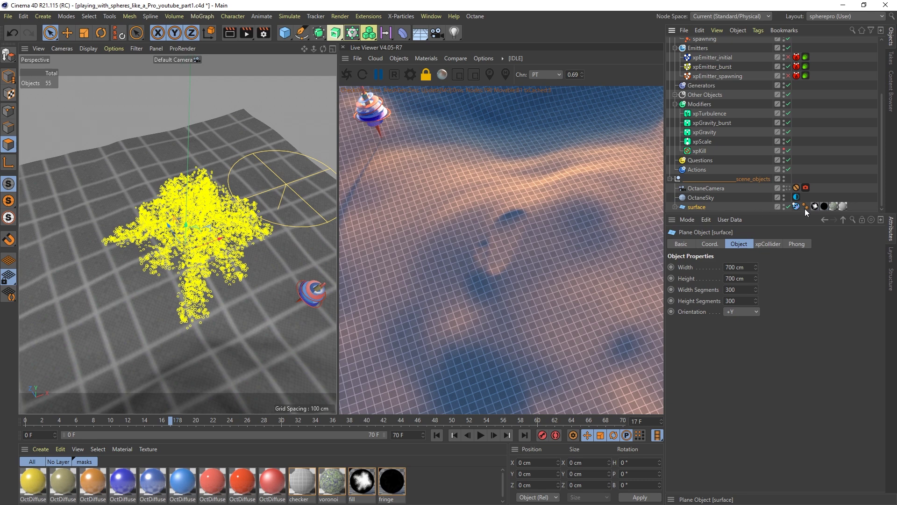
pyautogui.moveTo(835, 207); pyautogui.dragTo(847, 206)
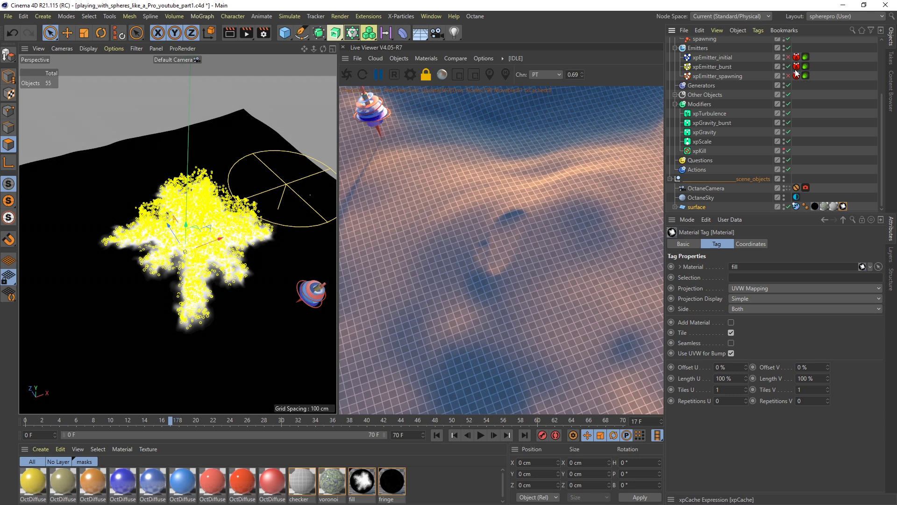
pyautogui.keyDown('alt'); pyautogui.moveTo(170, 262); pyautogui.dragTo(187, 276); pyautogui.keyUp('alt')
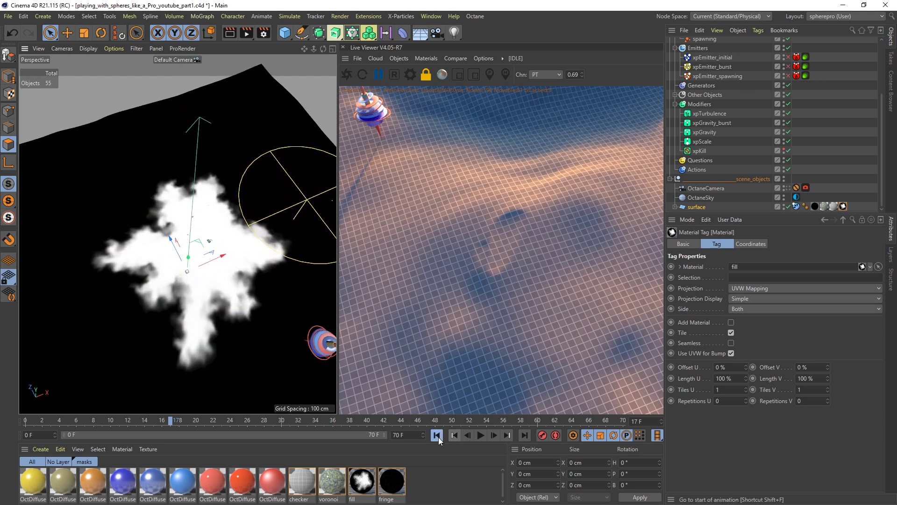
# - Replay the fill mask animation on the surface from the start to frame 22 and examine its shape
pyautogui.click(437, 435)
pyautogui.click(481, 435)
pyautogui.keyDown('alt'); pyautogui.moveTo(250, 344); pyautogui.dragTo(161, 261); pyautogui.keyUp('alt')
pyautogui.keyDown('alt'); pyautogui.moveTo(157, 207); pyautogui.dragTo(163, 208); pyautogui.keyUp('alt')
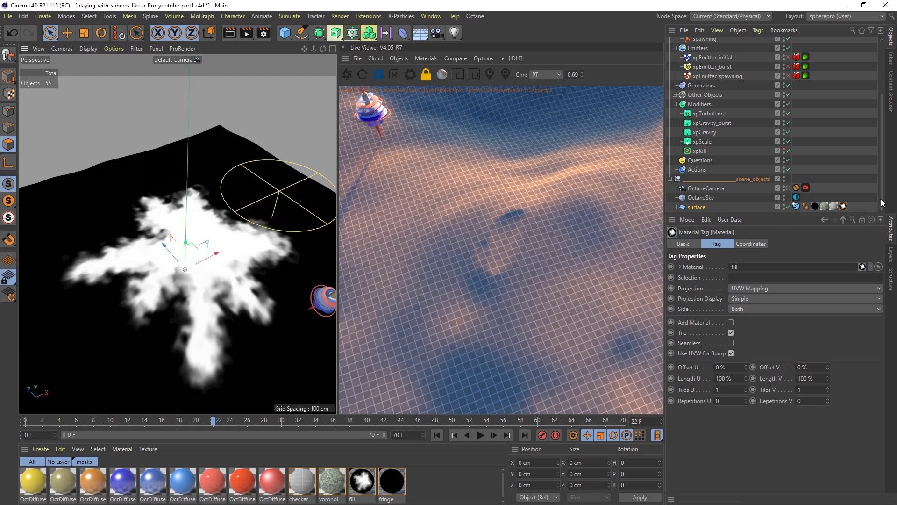
pyautogui.moveTo(882, 198)
pyautogui.mouseDown()
pyautogui.moveTo(883, 169)
pyautogui.moveTo(885, 201)
pyautogui.mouseUp()
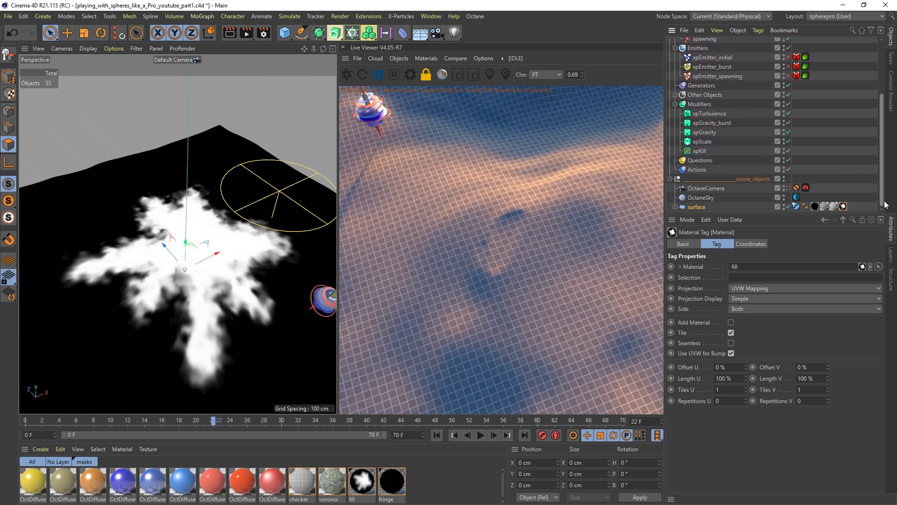
# - Examine the image sequence in the fill material's luminance texture, including its shader and animation settings
pyautogui.doubleClick(363, 481)
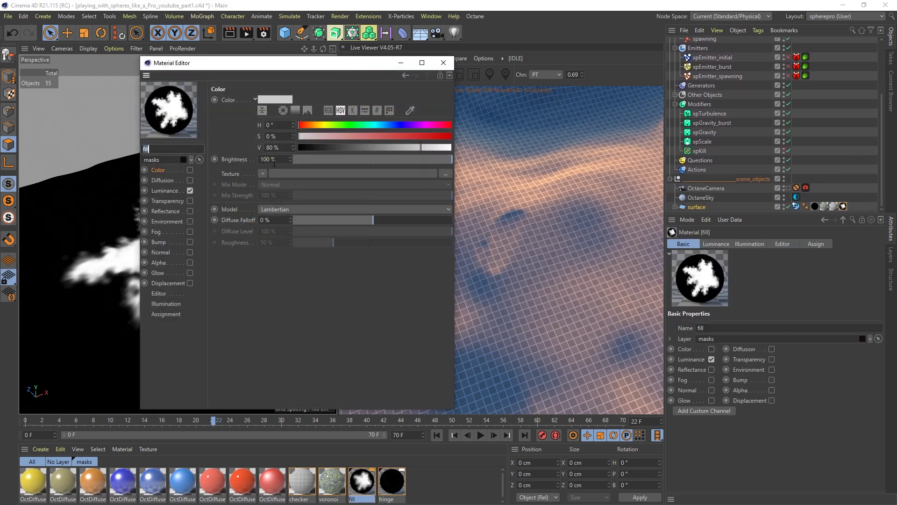
pyautogui.click(177, 191)
pyautogui.click(313, 174)
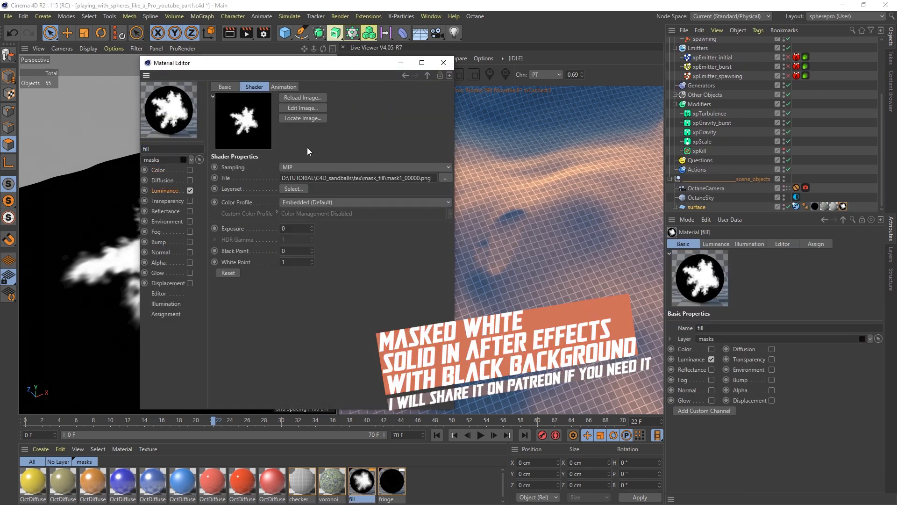
pyautogui.click(285, 87)
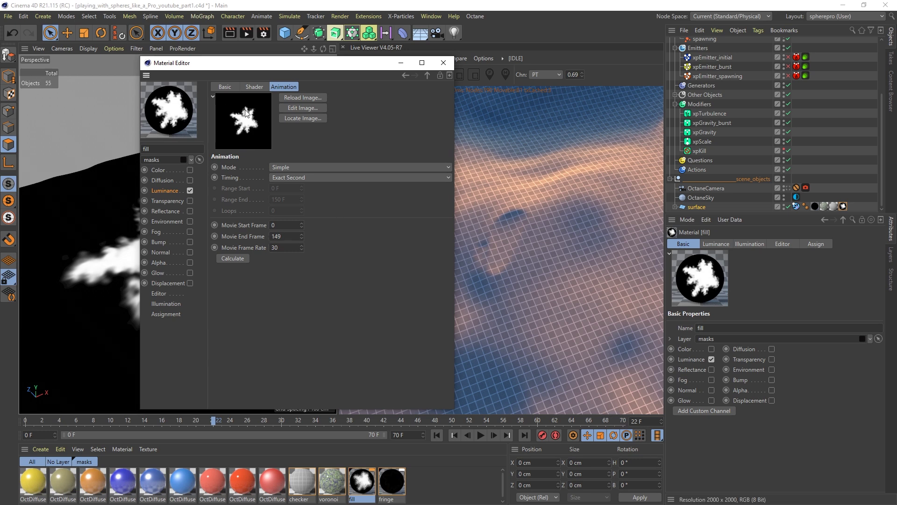
pyautogui.click(444, 63)
# - Enable xpEmitter_burst and replay the burst over the fill mask from the start to frame 15
pyautogui.scroll(5, 883, 140)
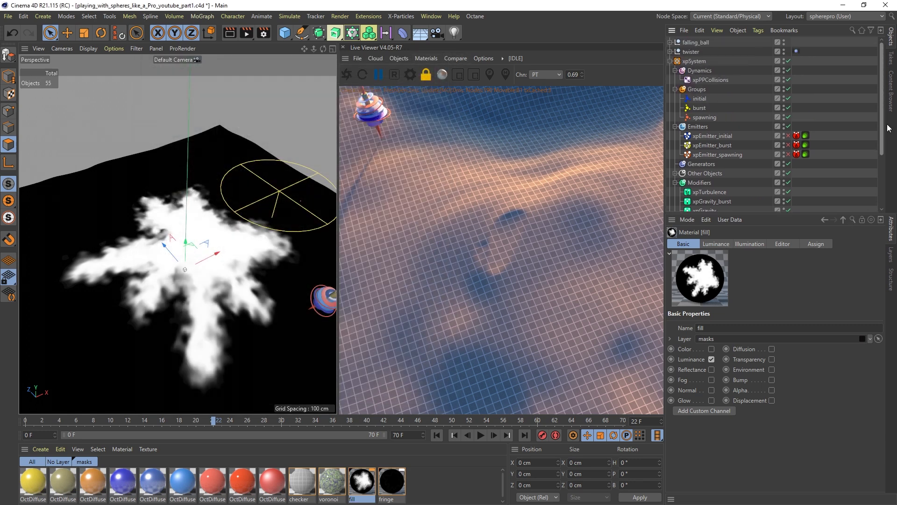
pyautogui.scroll(2, 887, 149)
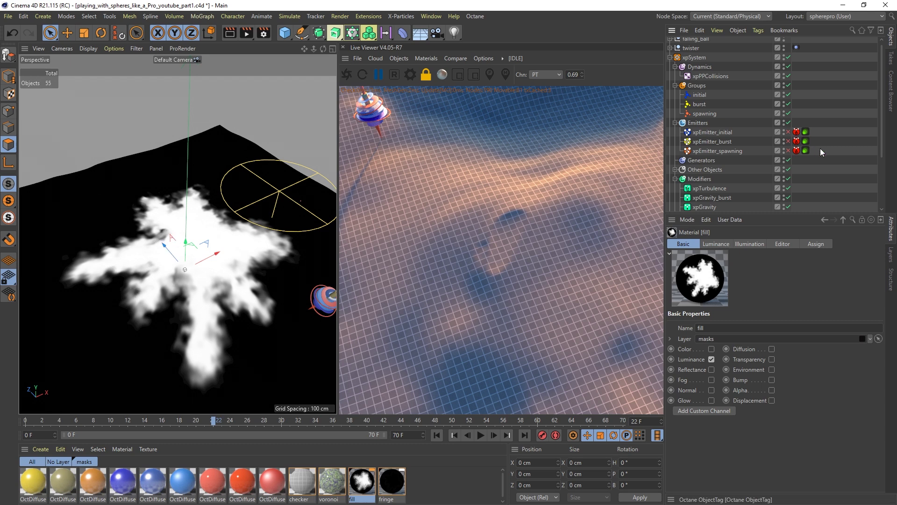
pyautogui.click(730, 142)
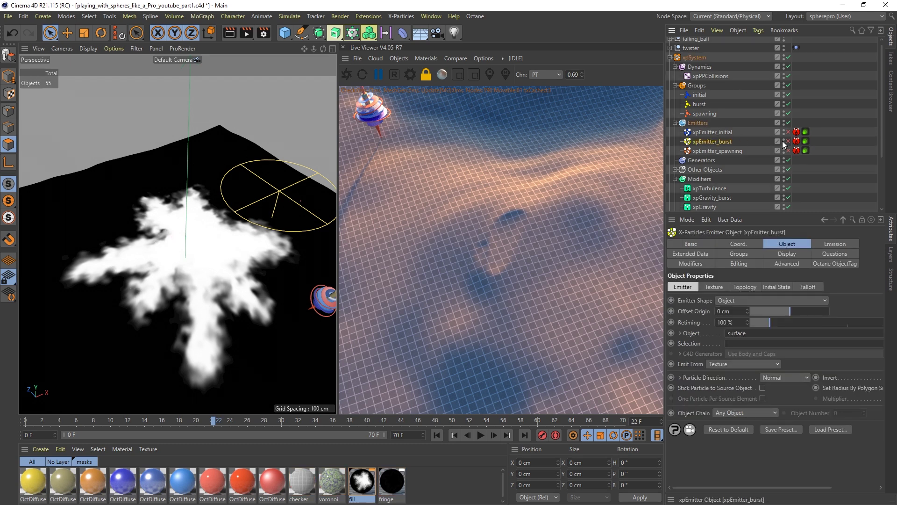
pyautogui.click(437, 435)
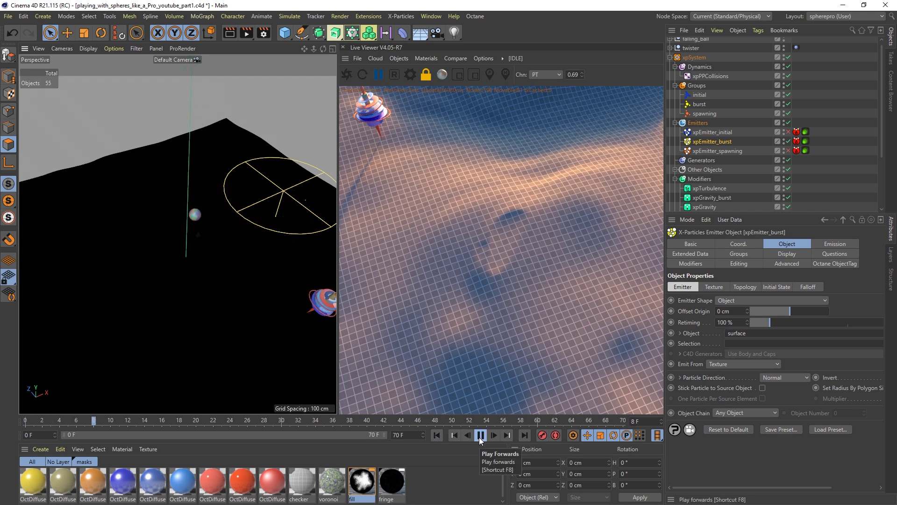
pyautogui.click(481, 434)
pyautogui.keyDown('alt'); pyautogui.moveTo(232, 295); pyautogui.dragTo(240, 270); pyautogui.keyUp('alt')
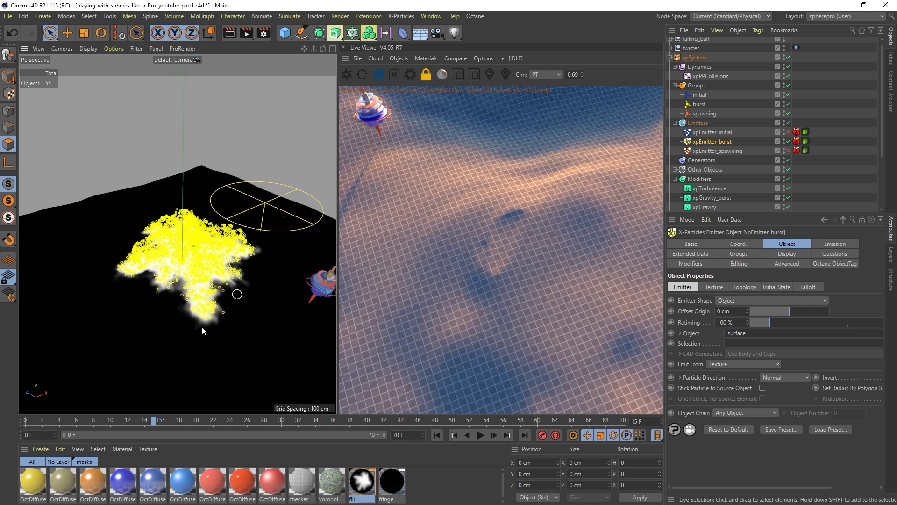
pyautogui.moveTo(191, 267)
pyautogui.keyDown('alt'); pyautogui.mouseDown()
pyautogui.moveTo(180, 303)
pyautogui.moveTo(195, 277)
pyautogui.mouseUp(); pyautogui.keyUp('alt')
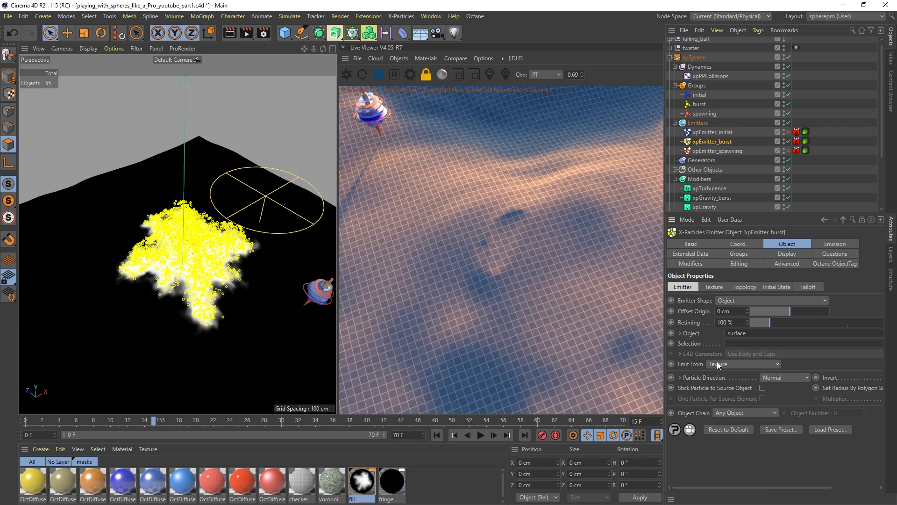
# - Examine the texture tag and emit channel of xpEmitter_burst and compare them with the fill material's luminance texture
pyautogui.click(713, 286)
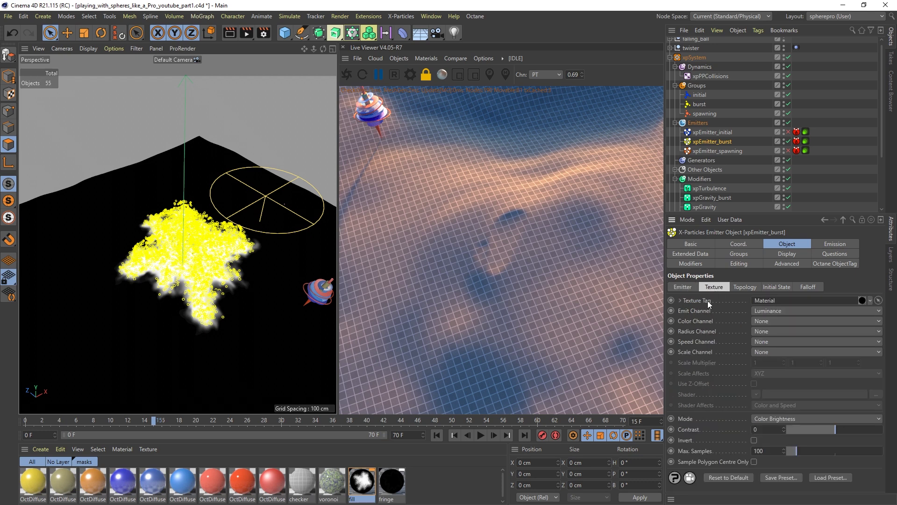
pyautogui.moveTo(883, 154); pyautogui.dragTo(883, 206)
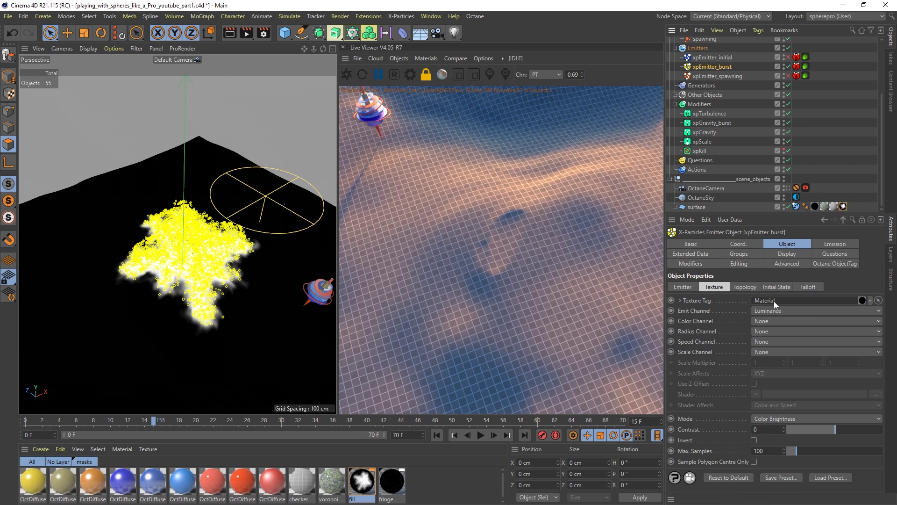
pyautogui.click(697, 311)
pyautogui.doubleClick(362, 482)
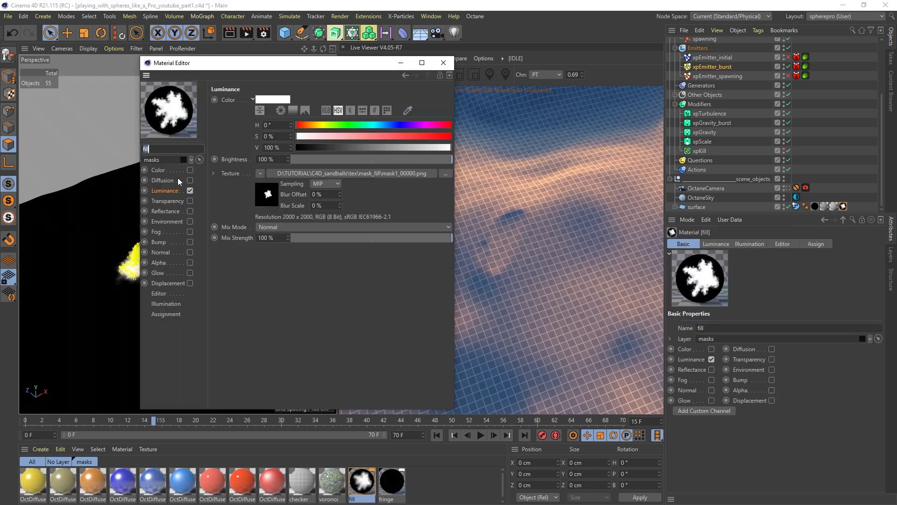
pyautogui.click(444, 63)
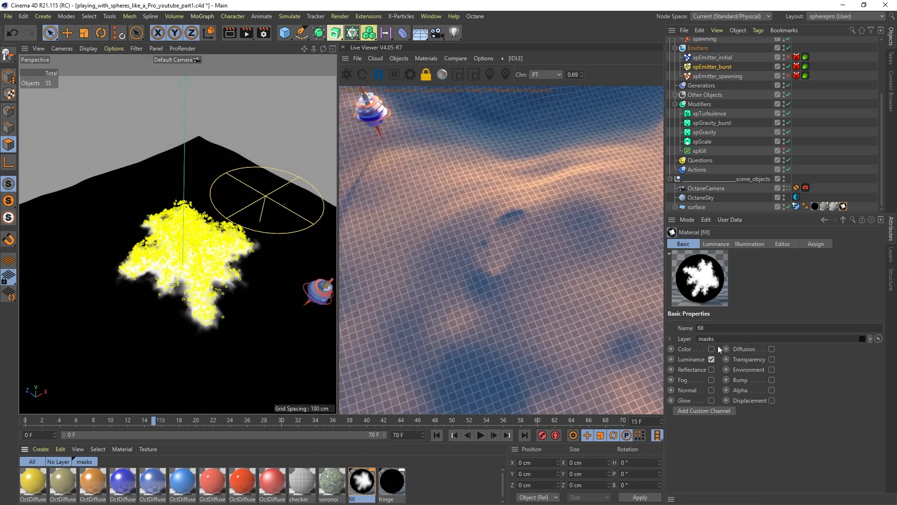
# - Examine the emission settings of xpEmitter_burst, including its emission mode, emit frames, lifespan and birthrate
pyautogui.scroll(3, 750, 133)
pyautogui.click(728, 116)
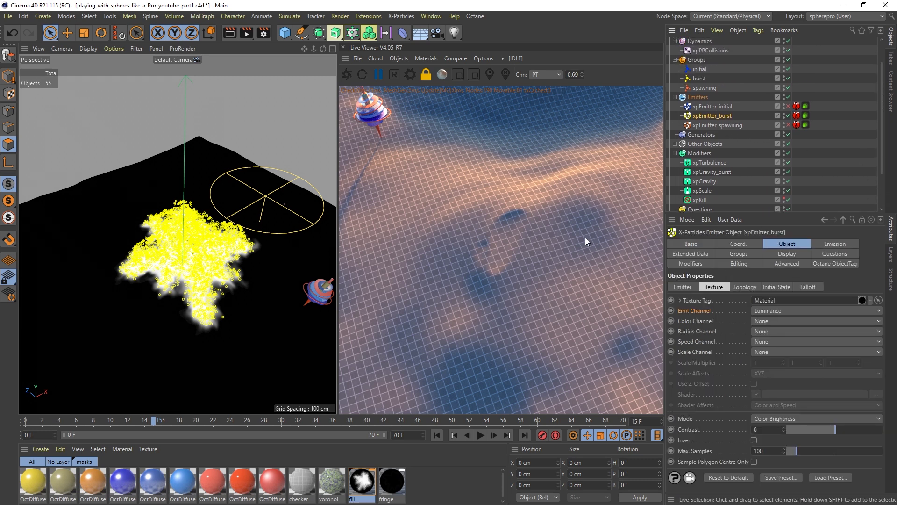
pyautogui.click(830, 246)
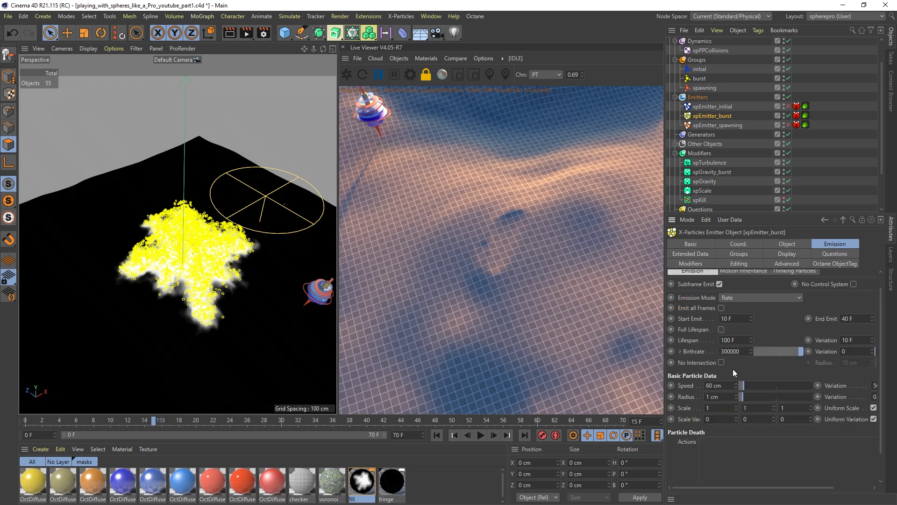
# - Try a birthrate of 1000 for xpEmitter_burst and undo the change
pyautogui.moveTo(738, 351); pyautogui.dragTo(720, 354)
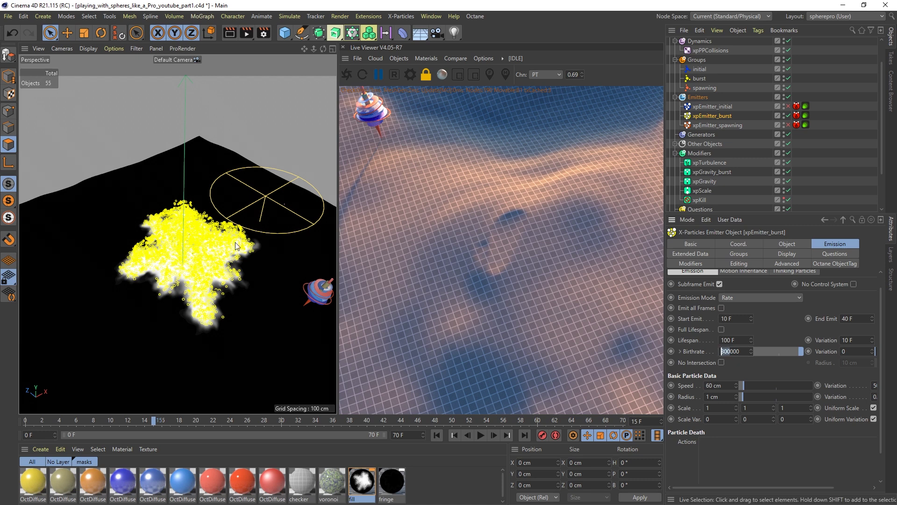
pyautogui.write('1000')
pyautogui.keyDown('alt'); pyautogui.moveTo(200, 270); pyautogui.dragTo(181, 270); pyautogui.keyUp('alt')
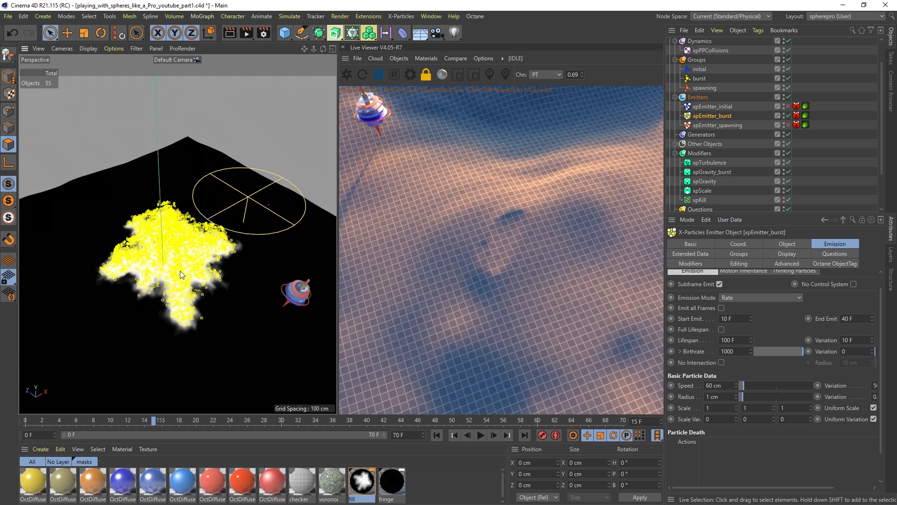
pyautogui.click(724, 351)
pyautogui.click(16, 32)
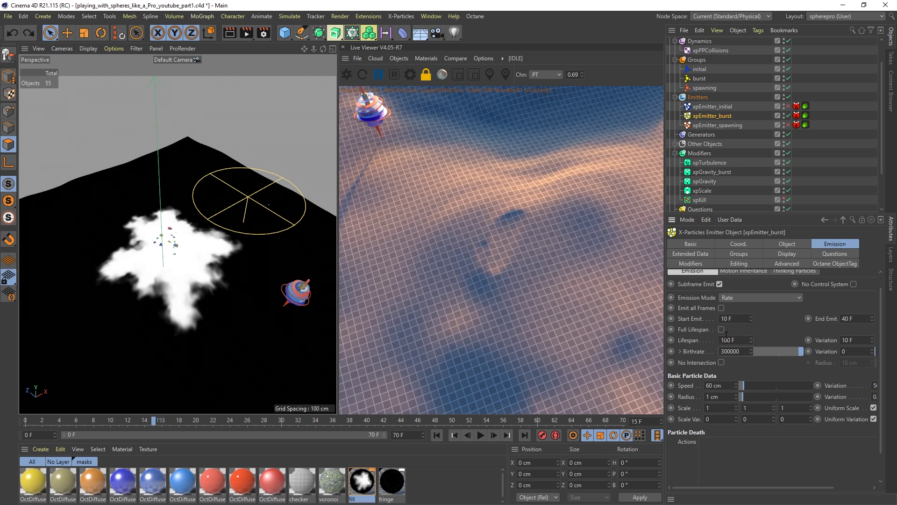
# - Examine the xpScale modifier's settings and replay the burst emission from the start, pausing at frames 11 and 10, up to frame 16
pyautogui.click(705, 191)
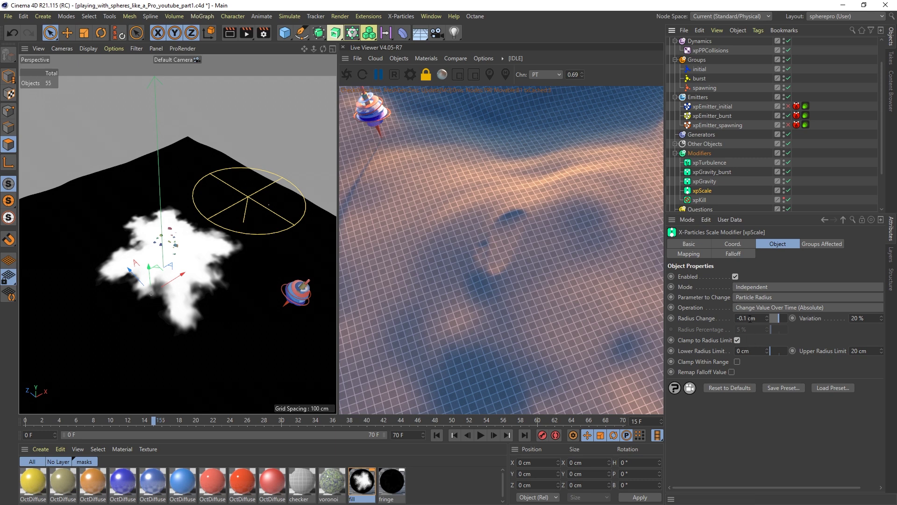
pyautogui.click(712, 116)
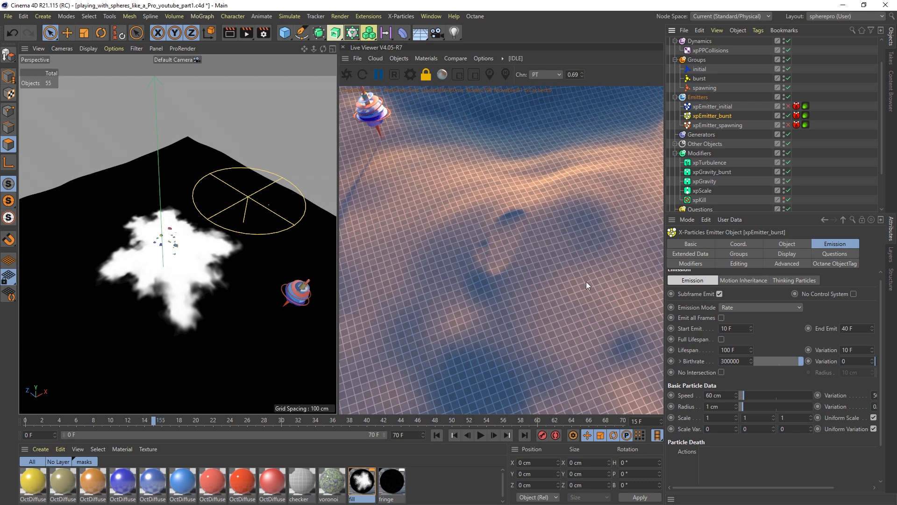
pyautogui.click(437, 435)
pyautogui.click(481, 435)
pyautogui.click(481, 435)
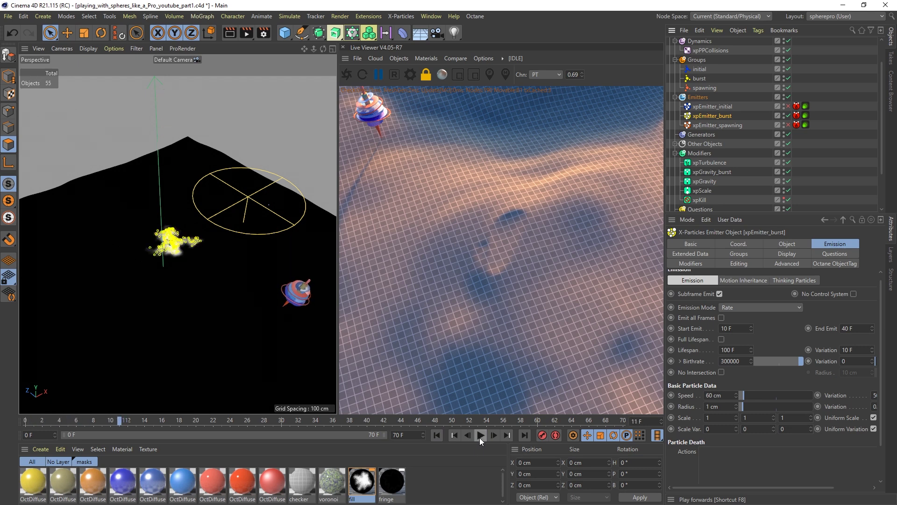
pyautogui.moveTo(111, 419)
pyautogui.mouseDown()
pyautogui.moveTo(99, 418)
pyautogui.moveTo(116, 422)
pyautogui.moveTo(108, 421)
pyautogui.mouseUp()
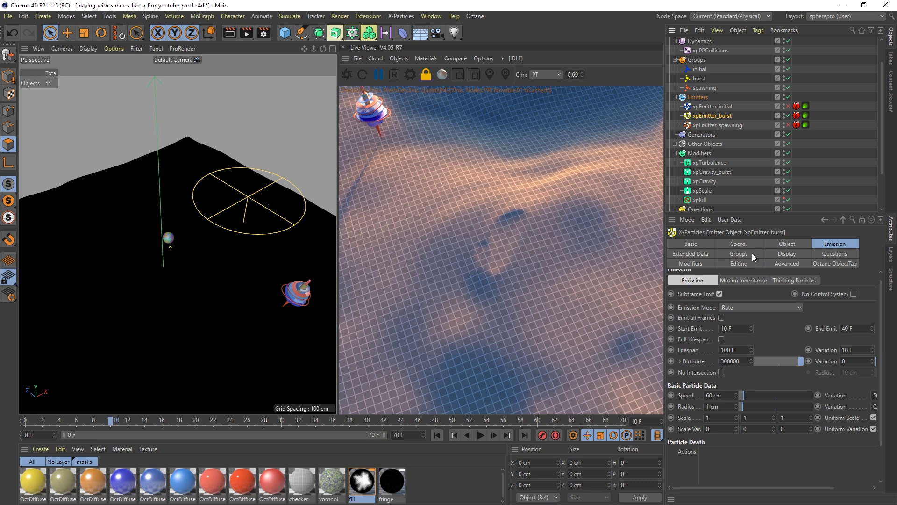
pyautogui.click(481, 435)
pyautogui.click(481, 435)
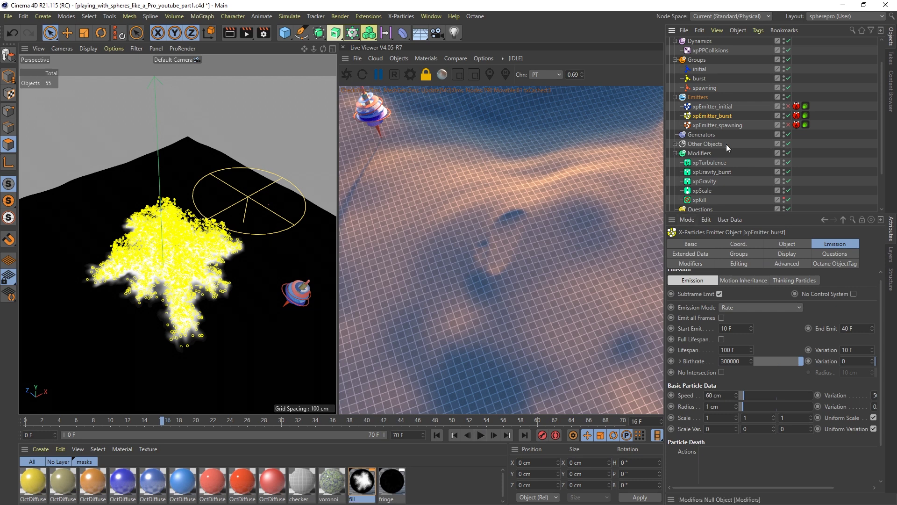
# - Examine the group assignment of xpEmitter_burst and the display and emission settings of the burst group
pyautogui.click(825, 254)
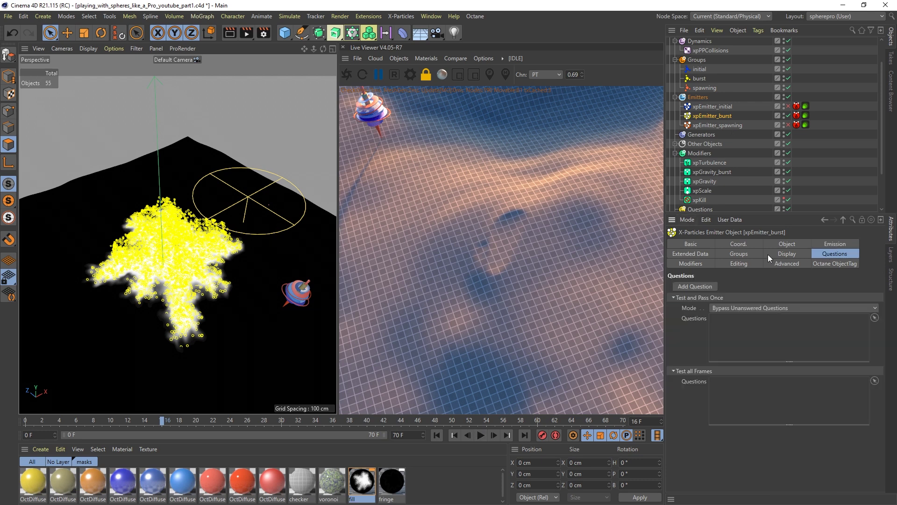
pyautogui.click(781, 254)
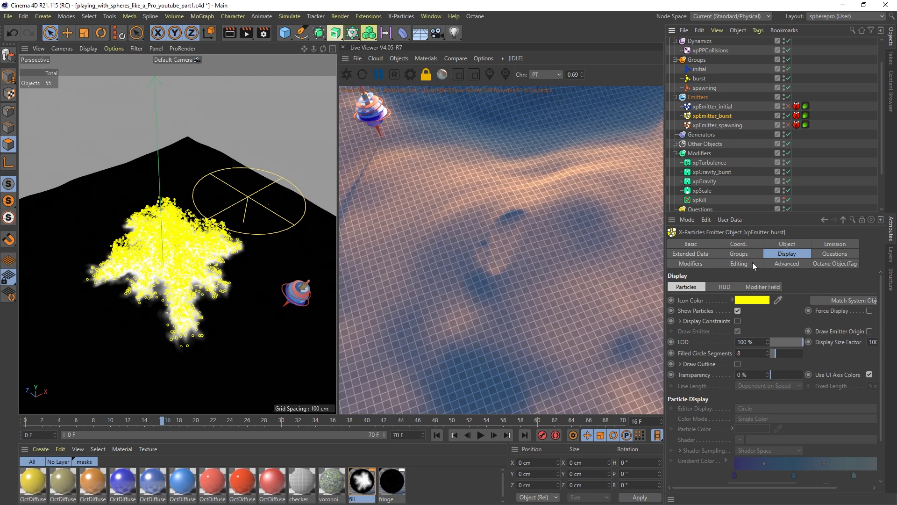
pyautogui.click(742, 254)
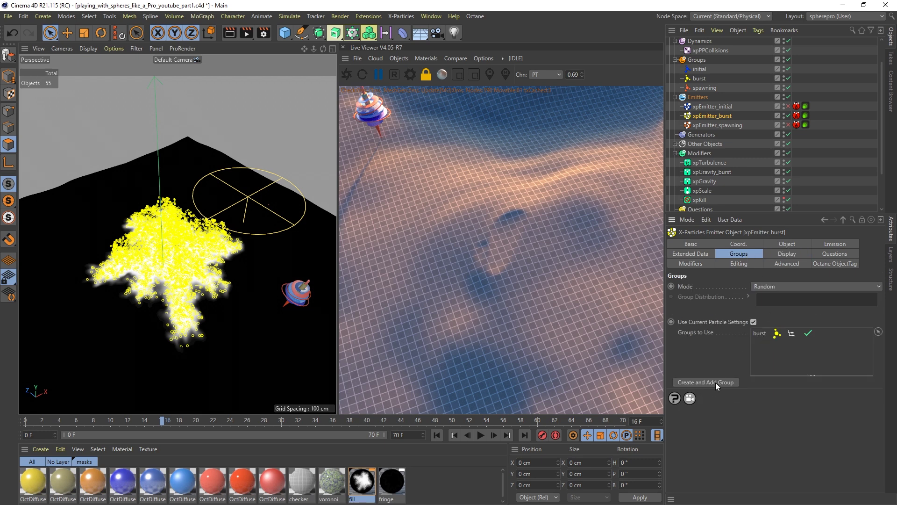
pyautogui.click(700, 78)
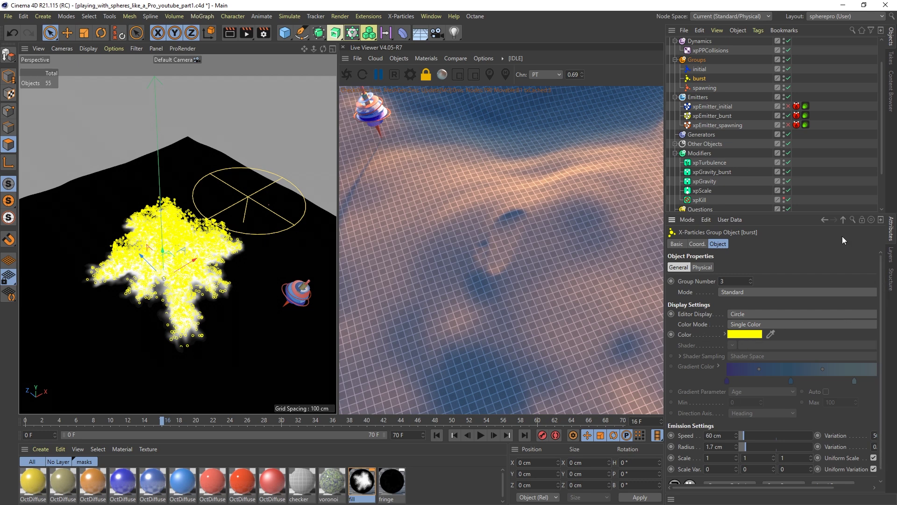
pyautogui.click(721, 78)
pyautogui.click(702, 79)
pyautogui.scroll(-1, 876, 327)
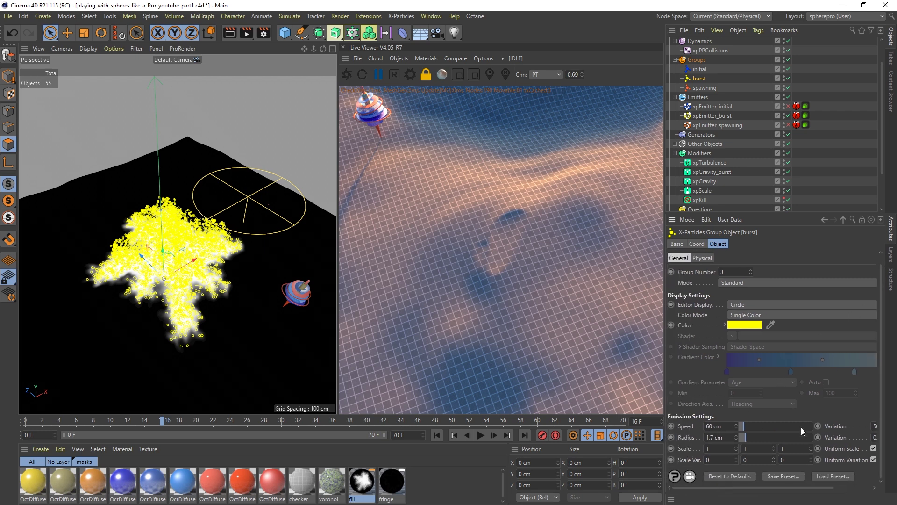
# - Compare the speed and radius in xpEmitter_burst's basic particle data with the burst group's emission settings
pyautogui.click(706, 117)
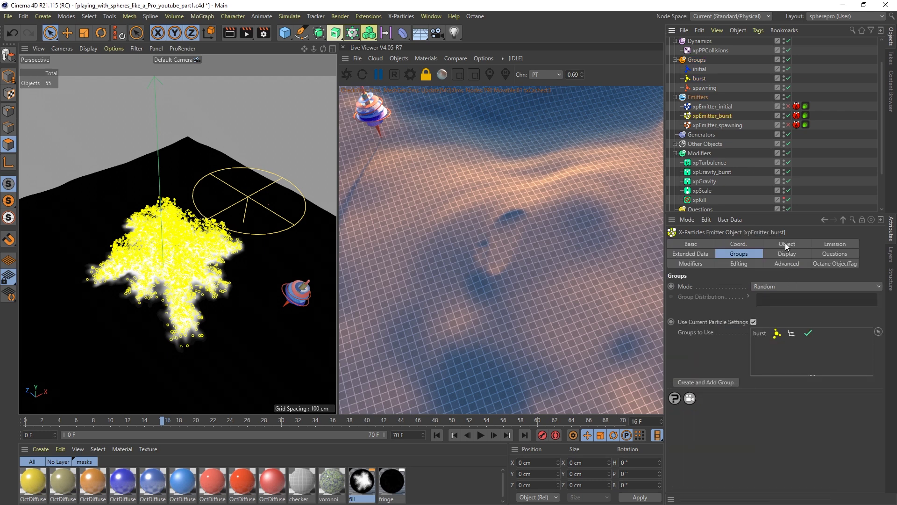
pyautogui.click(821, 243)
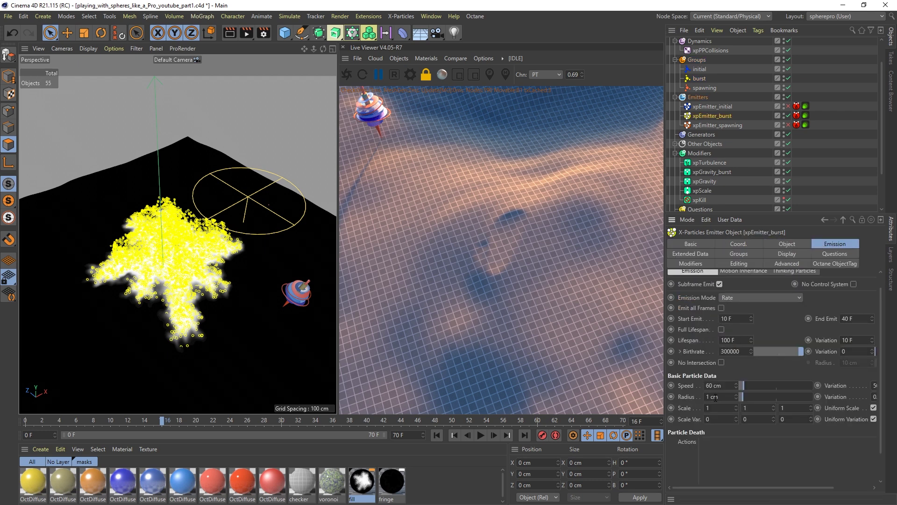
pyautogui.click(701, 79)
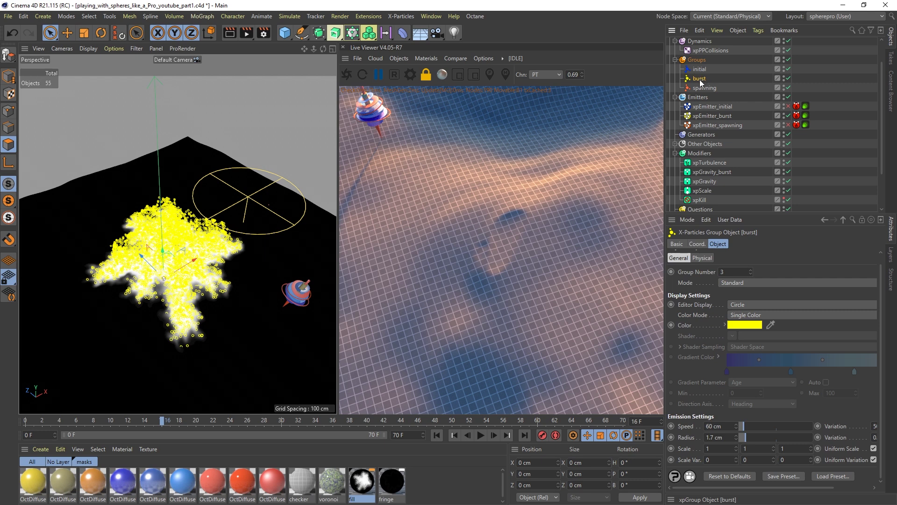
pyautogui.moveTo(752, 488)
pyautogui.mouseDown()
pyautogui.moveTo(766, 487)
pyautogui.moveTo(745, 487)
pyautogui.mouseUp()
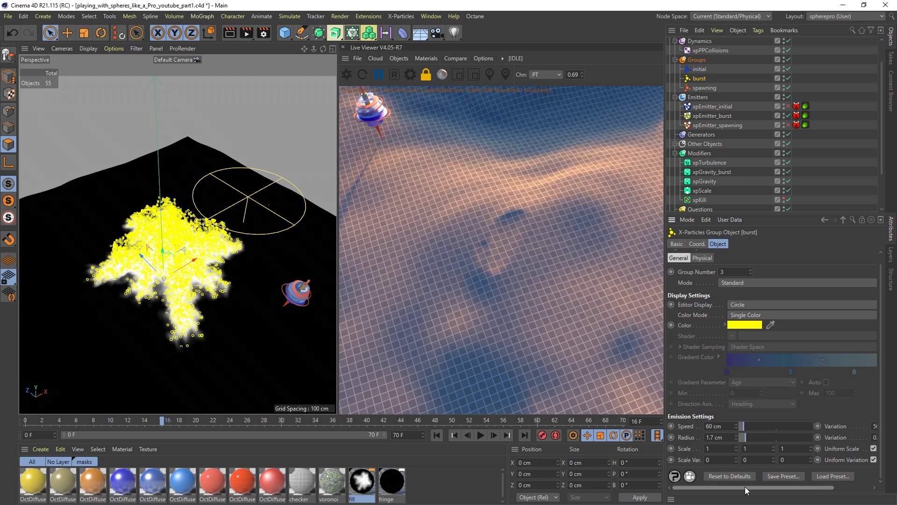
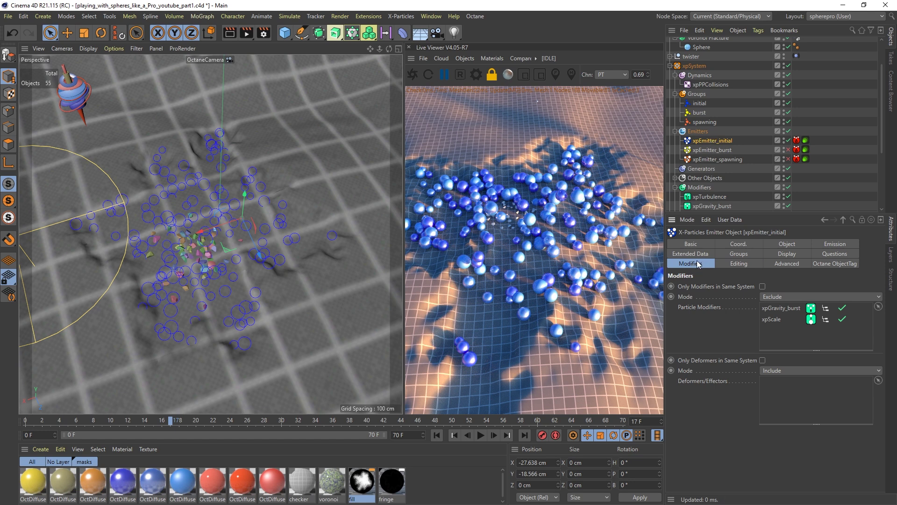
# - Compare the excluded modifiers of xpEmitter_initial and xpEmitter_burst and check the gravity strength of xpGravity_burst
pyautogui.moveTo(880, 142); pyautogui.dragTo(881, 179)
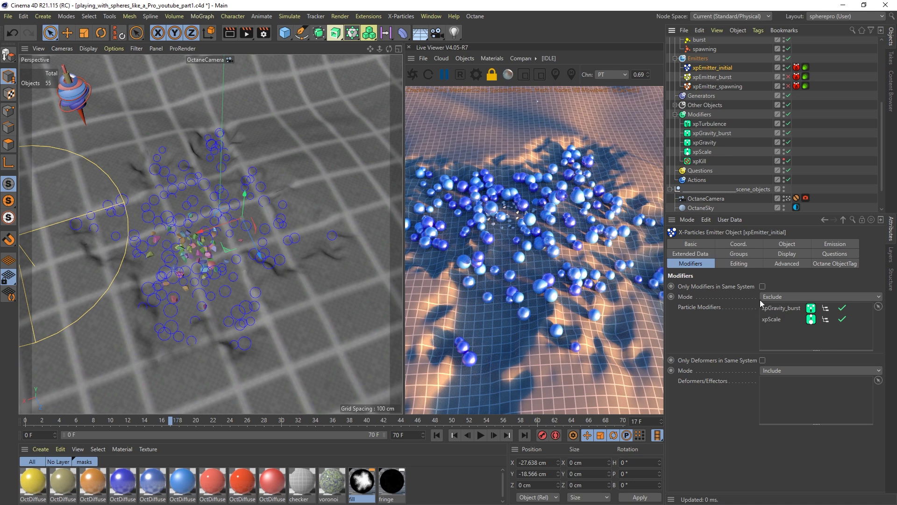
pyautogui.click(719, 136)
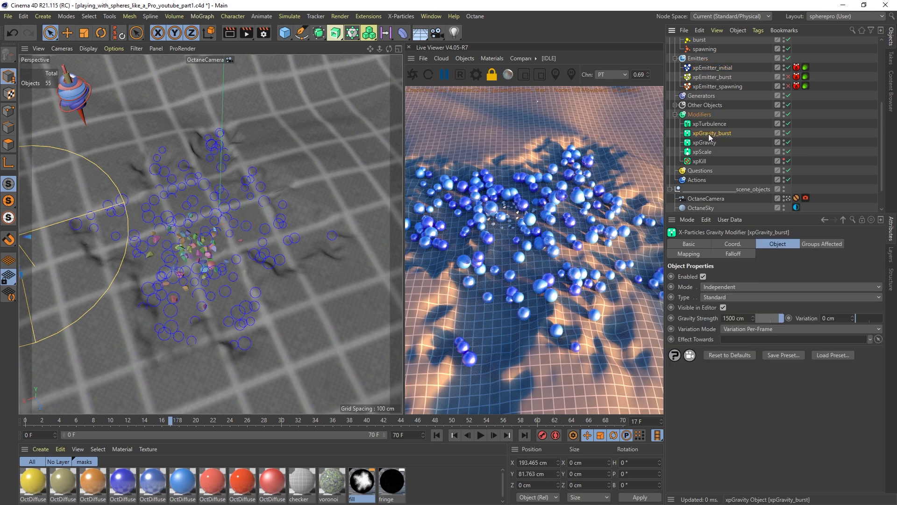
pyautogui.click(720, 79)
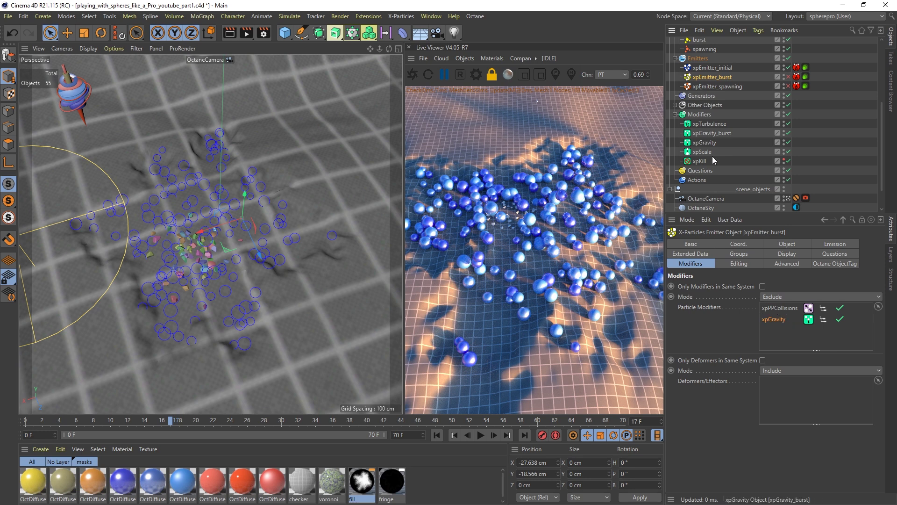
pyautogui.click(719, 68)
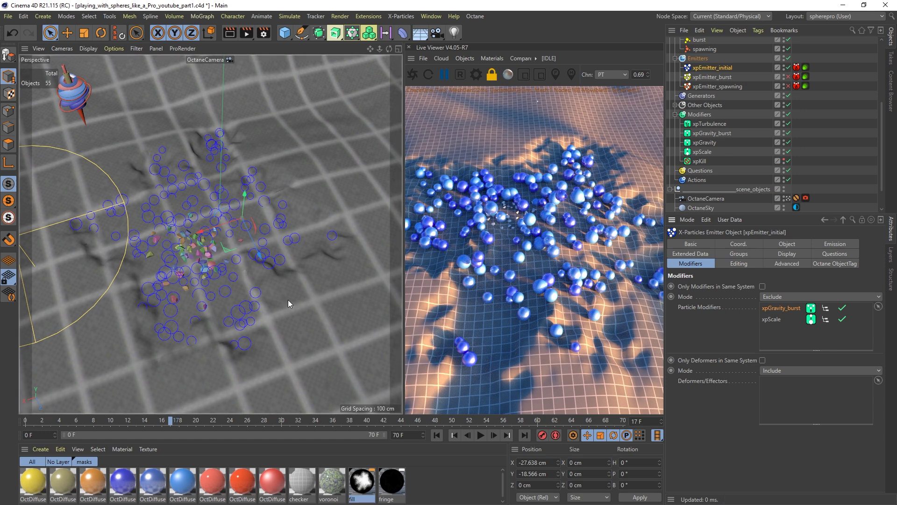
# - Replay the initial emitter's particles from the start to frame 29 and check the gravity strength of xpGravity
pyautogui.click(479, 435)
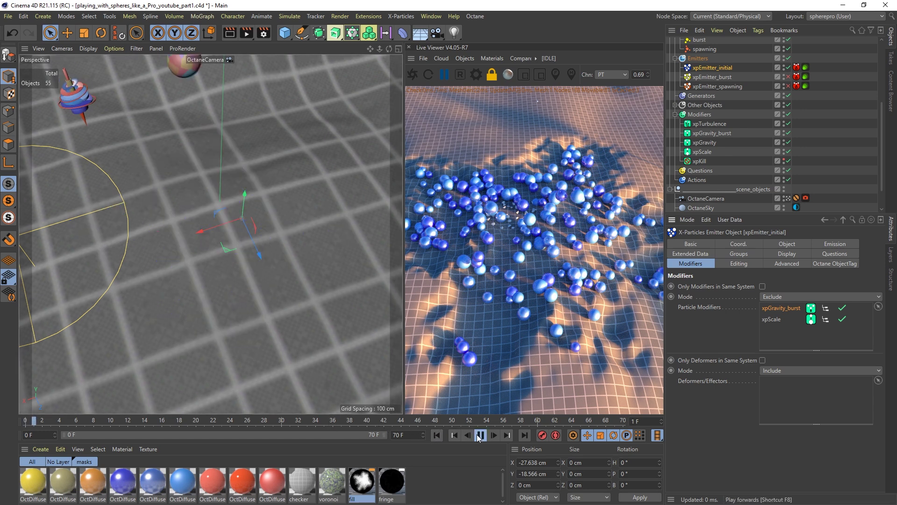
pyautogui.click(480, 436)
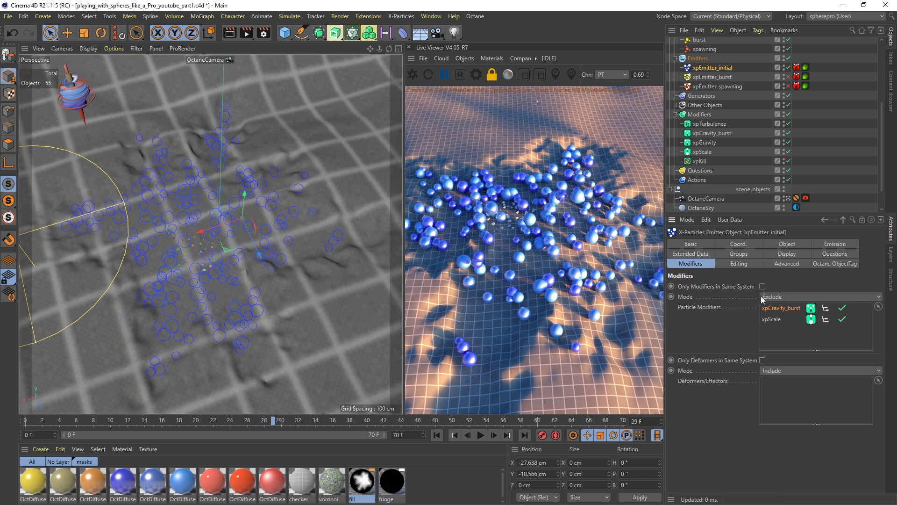
pyautogui.click(704, 143)
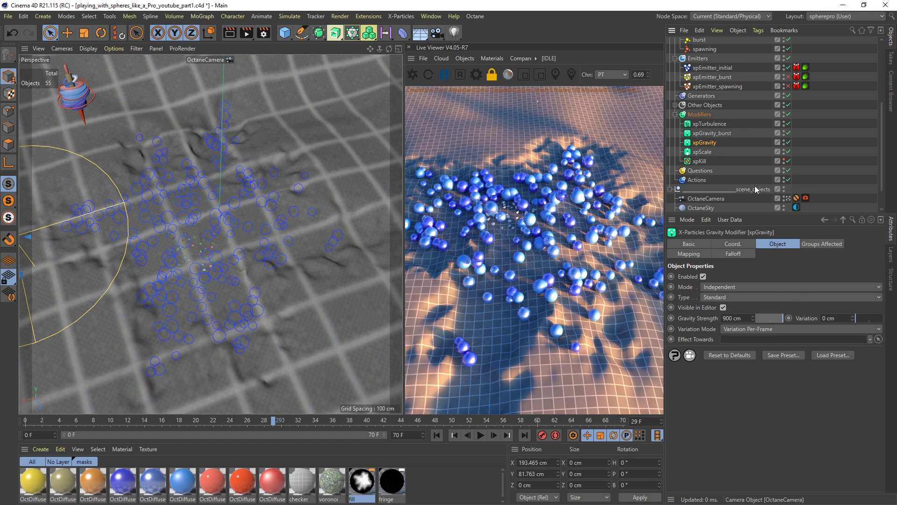
# - Examine the xpKill modifier's settings and its box around the surface through the default camera, and return to OctaneCamera with xpEmitter_initial selected
pyautogui.click(699, 161)
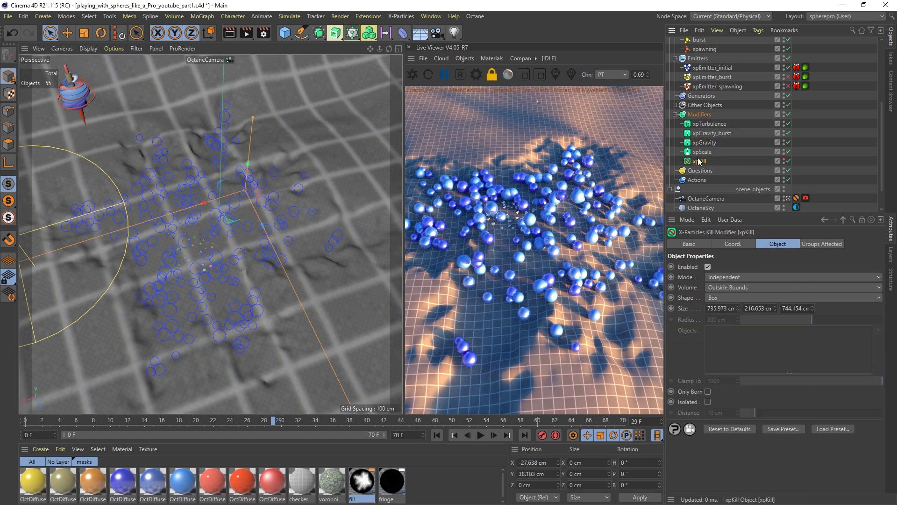
pyautogui.click(789, 199)
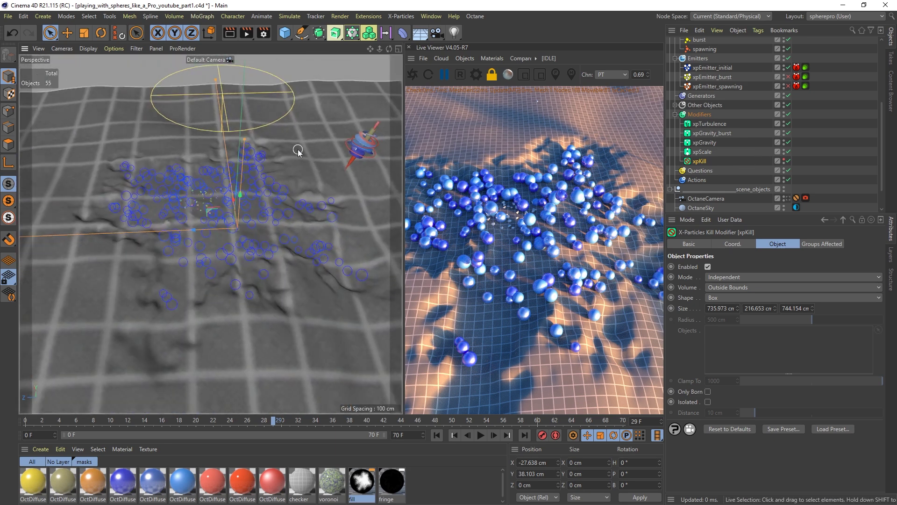
pyautogui.scroll(-6, 299, 150)
pyautogui.keyDown('alt'); pyautogui.moveTo(244, 185); pyautogui.dragTo(281, 127); pyautogui.keyUp('alt')
pyautogui.scroll(3, 263, 172)
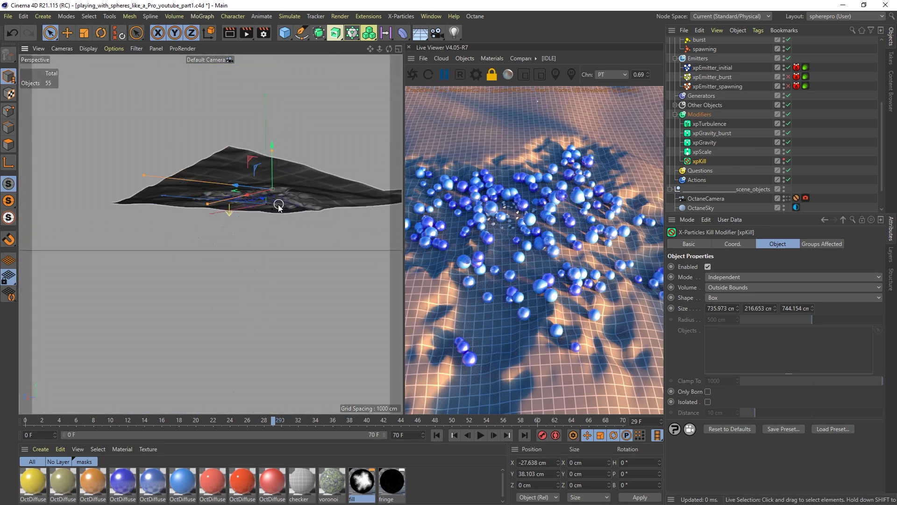
pyautogui.scroll(5, 273, 189)
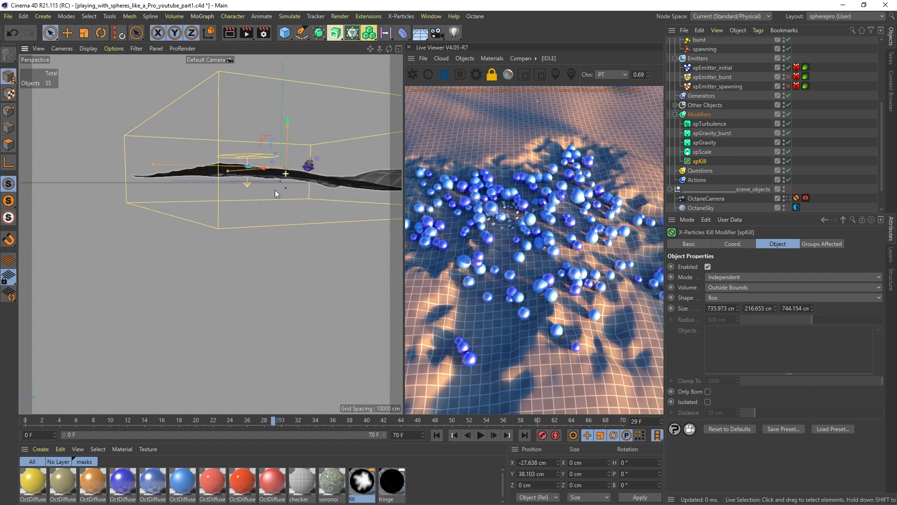
pyautogui.scroll(2, 269, 162)
pyautogui.moveTo(293, 164)
pyautogui.keyDown('alt'); pyautogui.mouseDown()
pyautogui.moveTo(289, 154)
pyautogui.moveTo(288, 165)
pyautogui.mouseUp(); pyautogui.keyUp('alt')
pyautogui.click(785, 160)
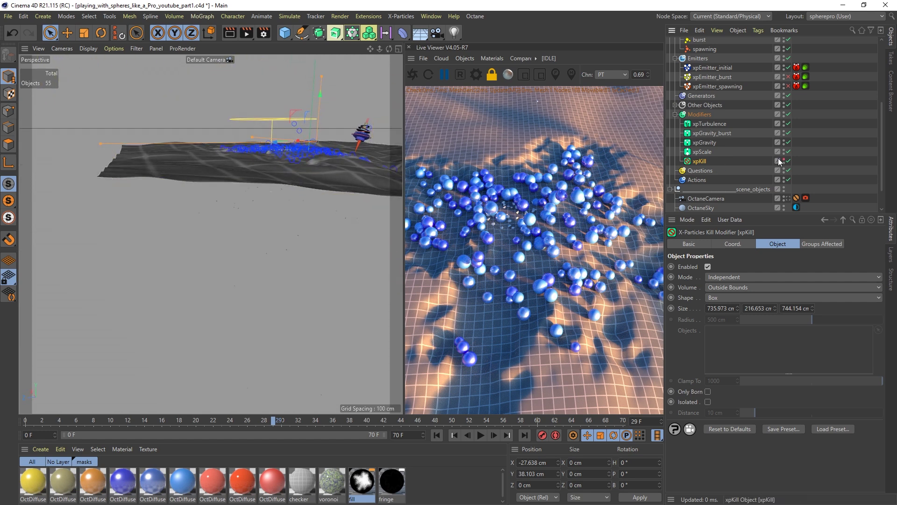
pyautogui.click(723, 67)
pyautogui.keyDown('alt'); pyautogui.moveTo(318, 123); pyautogui.dragTo(330, 139); pyautogui.keyUp('alt')
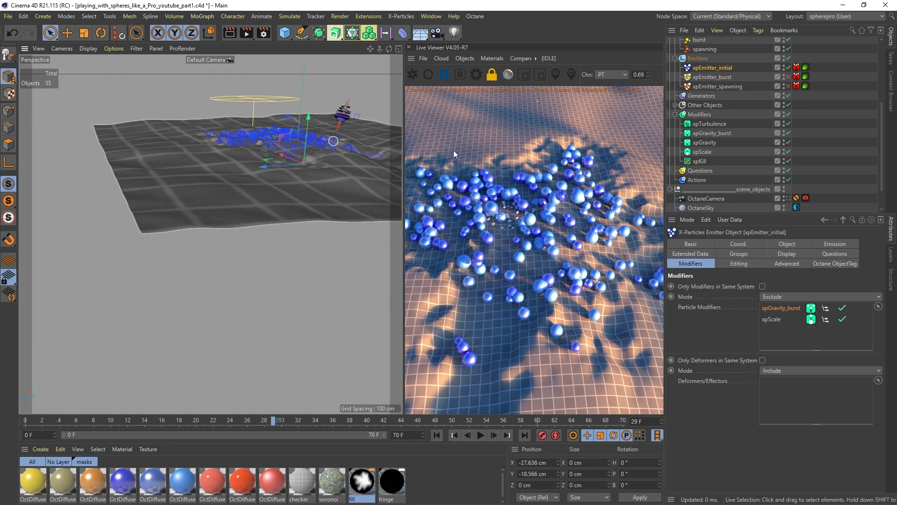
pyautogui.click(789, 199)
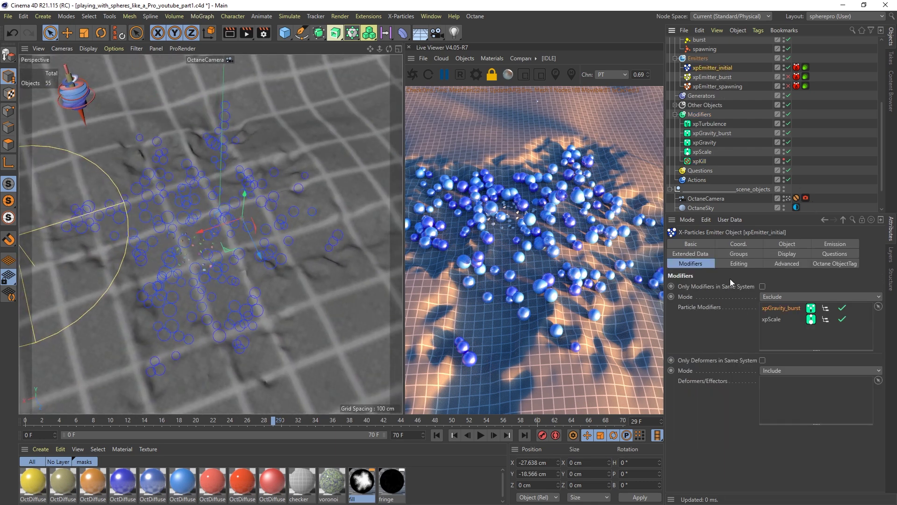
# - Replay the initial emitter's particles to frame 28 and check the collision settings of the xpPPCollisions object
pyautogui.scroll(1, 729, 88)
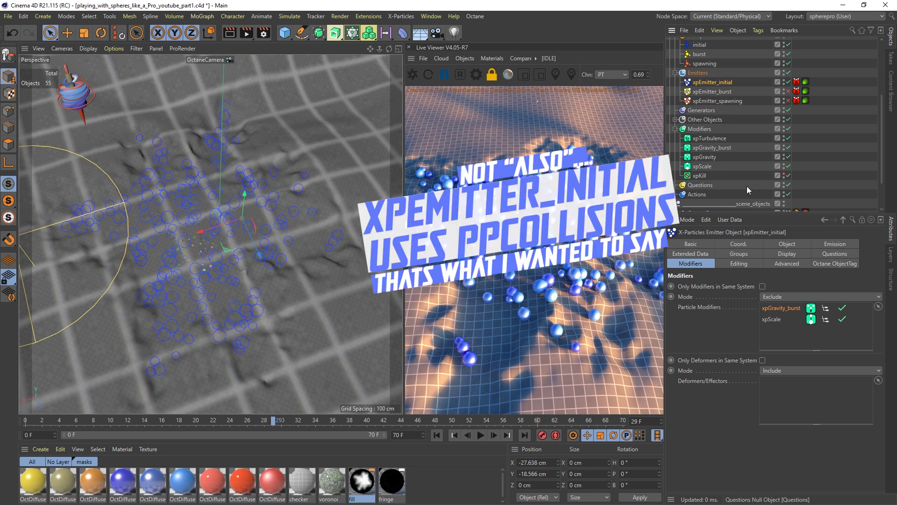
pyautogui.moveTo(884, 139); pyautogui.dragTo(884, 99)
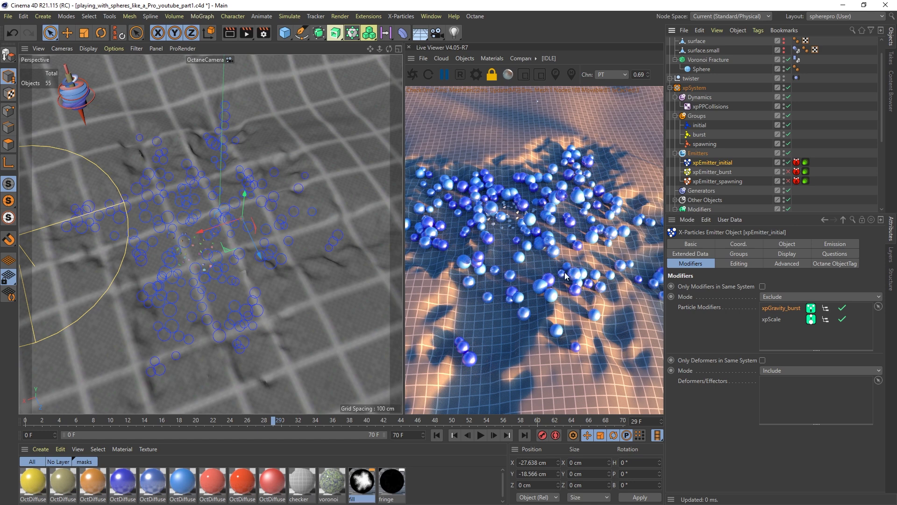
pyautogui.click(480, 435)
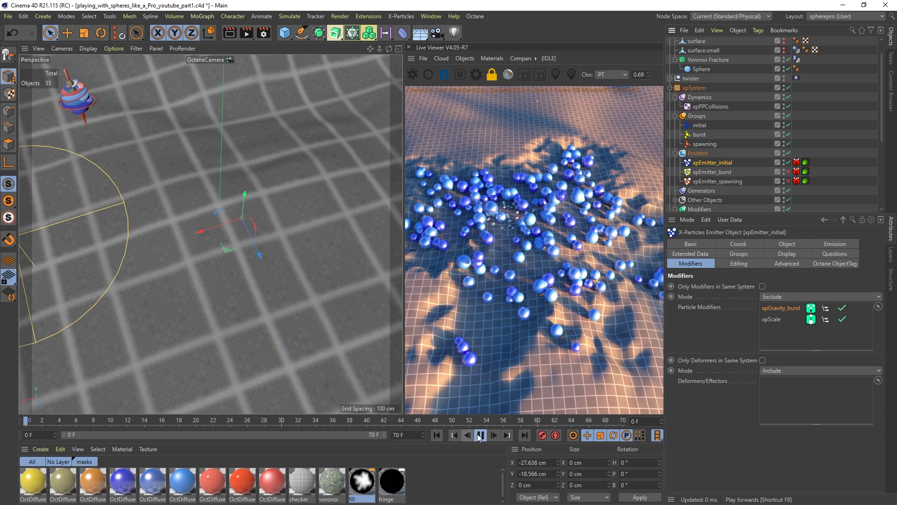
pyautogui.click(480, 436)
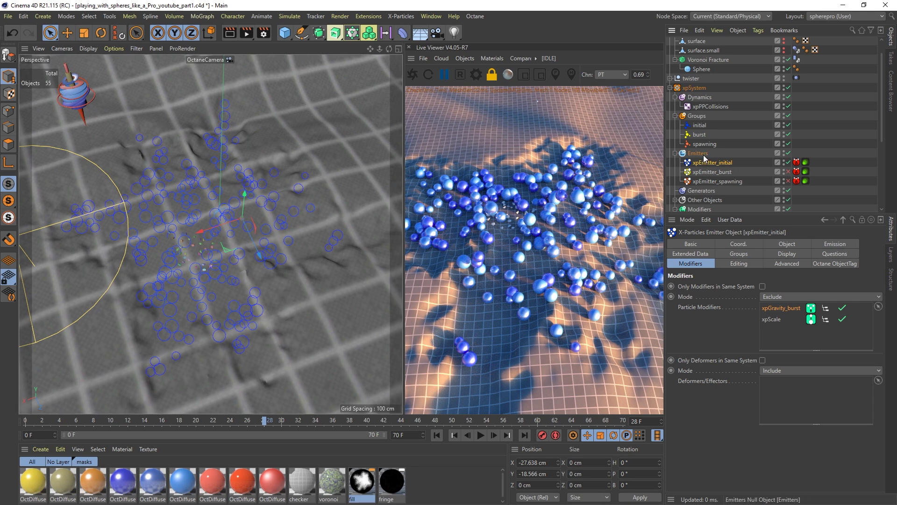
pyautogui.click(701, 107)
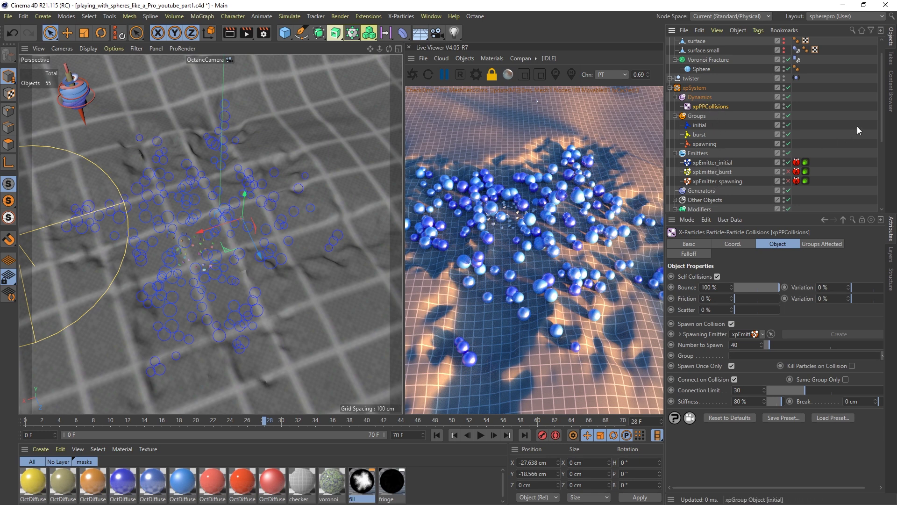
# - Examine xpEmitter_initial's emission settings, its emitter shape and source object, and the texture tag that controls where it emits
pyautogui.scroll(-2, 883, 118)
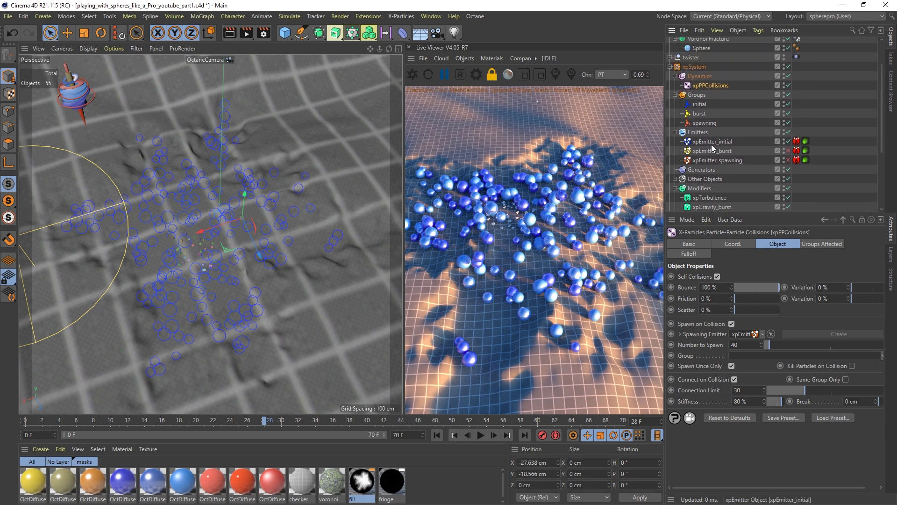
pyautogui.click(720, 145)
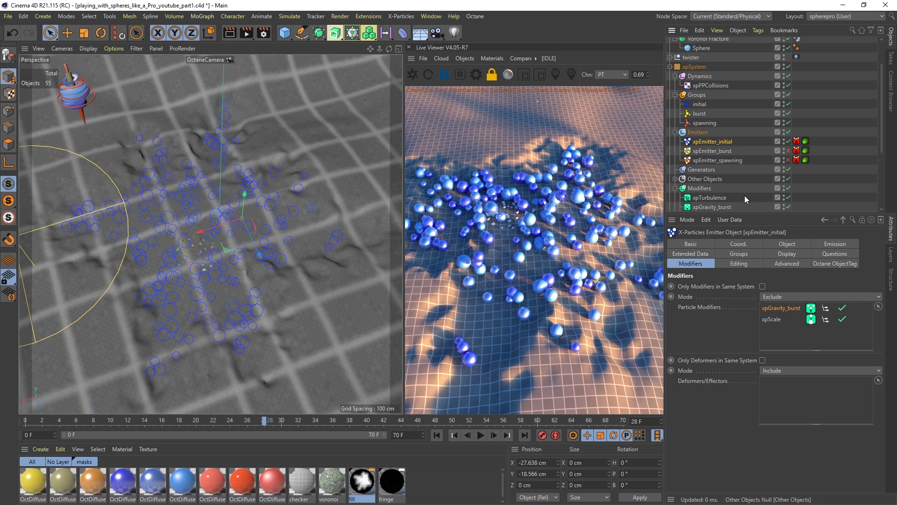
pyautogui.click(833, 245)
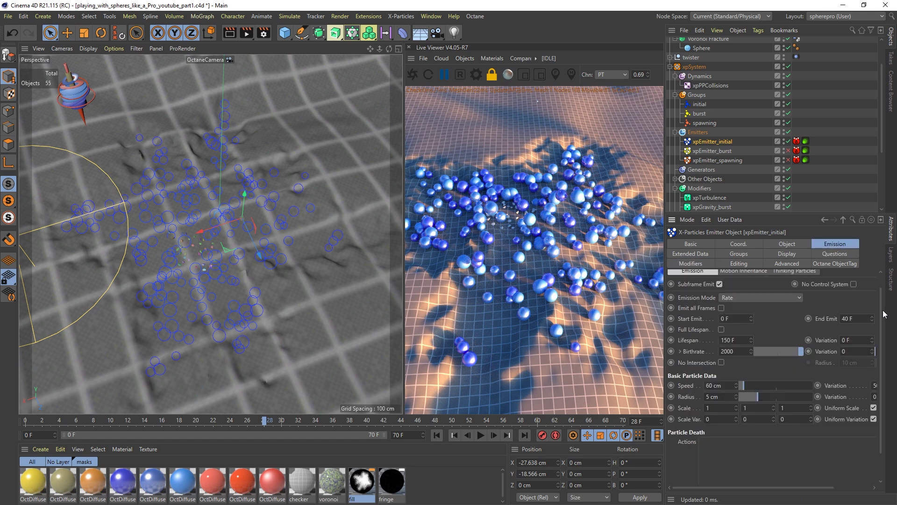
pyautogui.scroll(1, 884, 314)
pyautogui.click(790, 245)
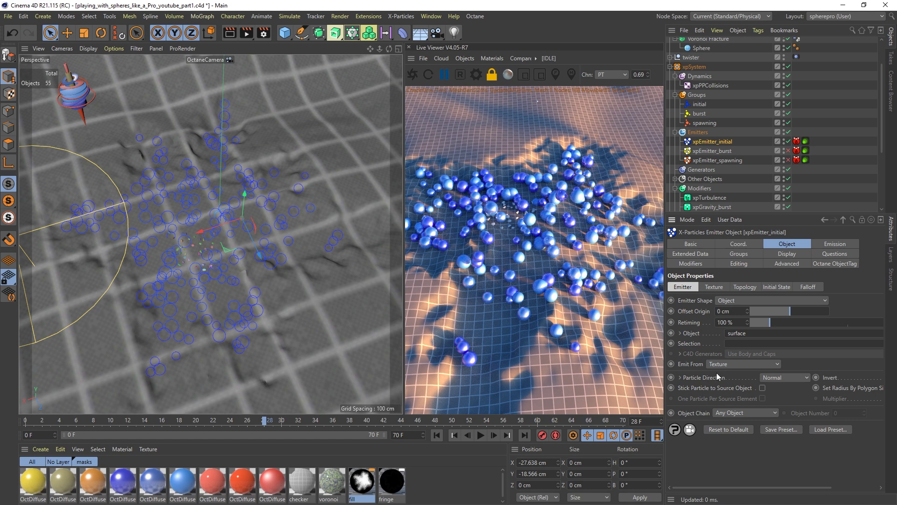
pyautogui.click(714, 287)
pyautogui.scroll(-5, 871, 147)
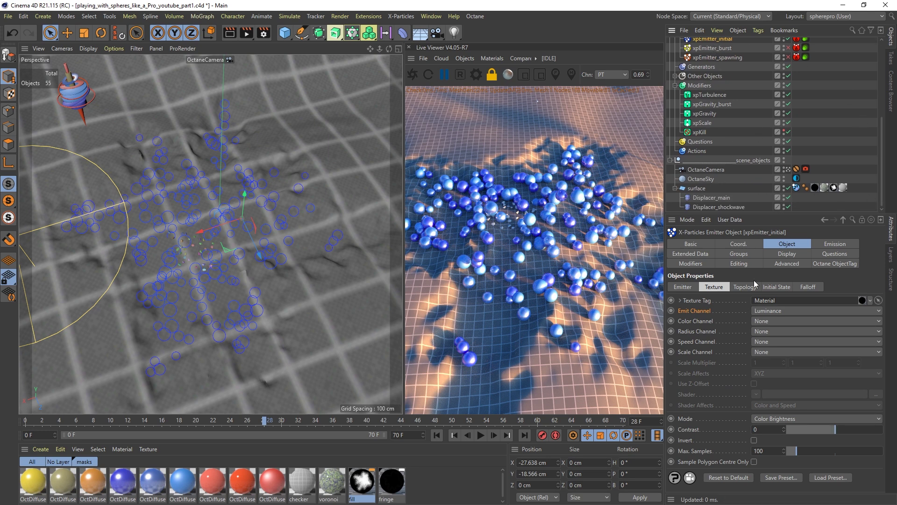
pyautogui.click(680, 301)
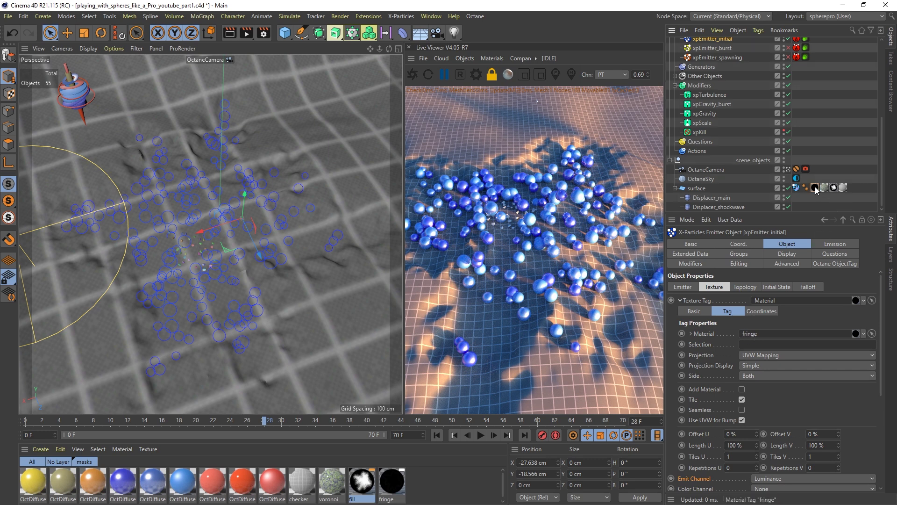
# - Place the fringe material tag last on the surface, replay to frame 17, and compare it with the fill tag in that position
pyautogui.moveTo(853, 187); pyautogui.dragTo(851, 187)
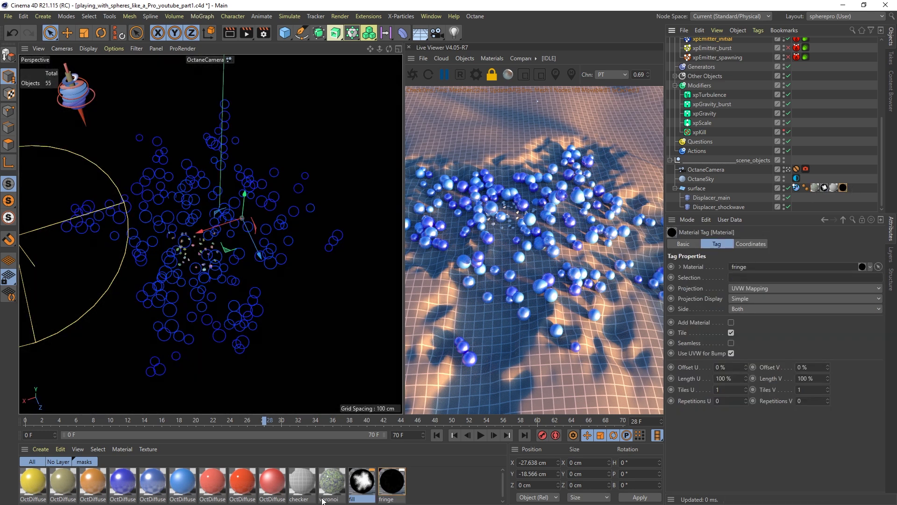
pyautogui.click(437, 436)
pyautogui.click(481, 435)
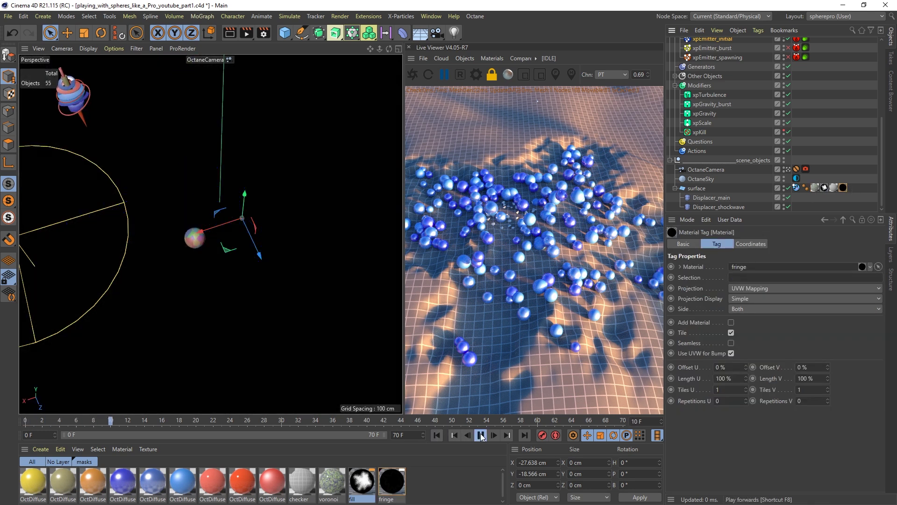
pyautogui.click(481, 435)
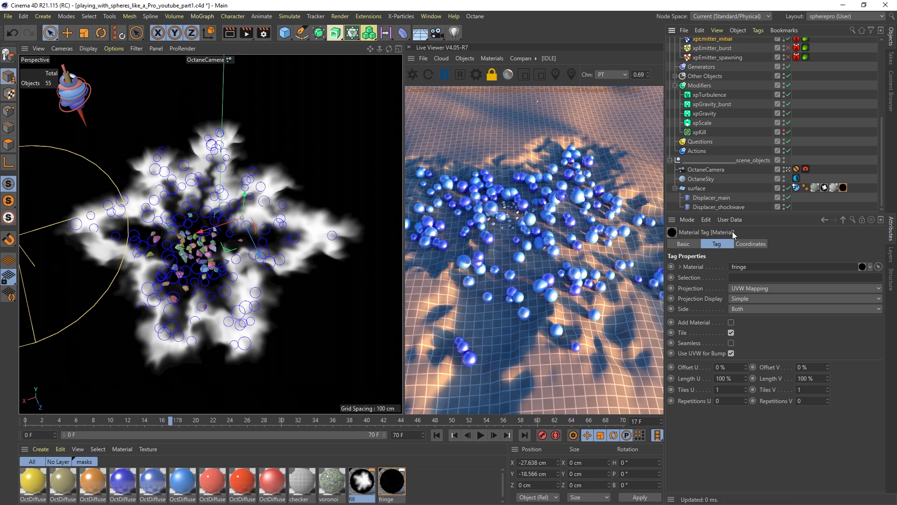
pyautogui.moveTo(825, 189); pyautogui.dragTo(856, 189)
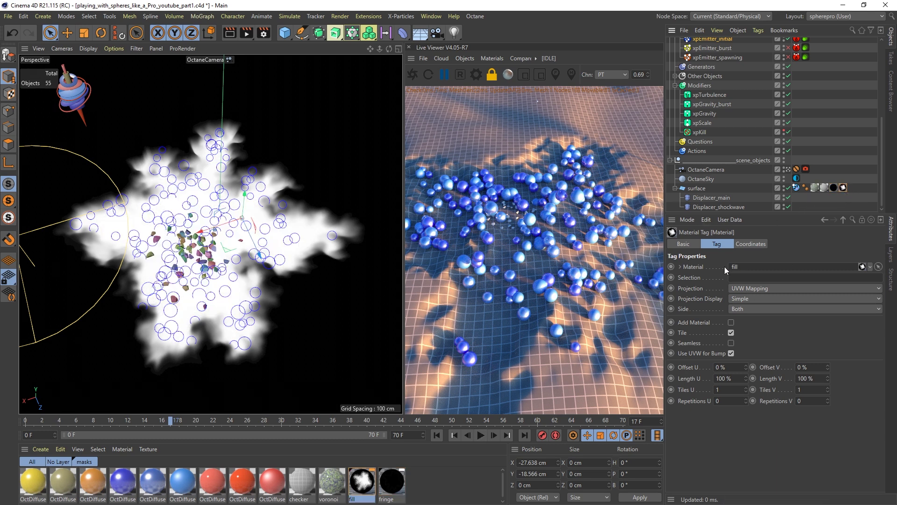
pyautogui.moveTo(852, 187); pyautogui.dragTo(852, 187)
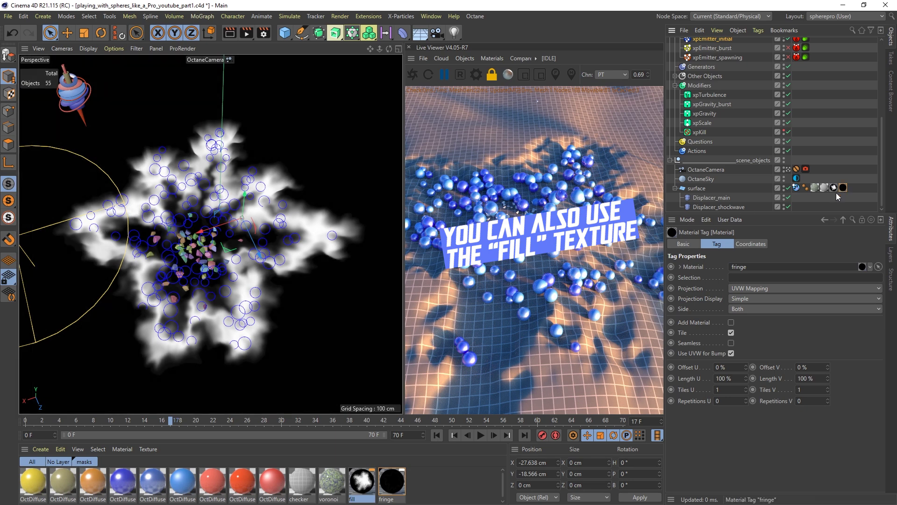
# - Inspect the fringe material's luminance texture, including its shader properties and image-sequence animation settings
pyautogui.doubleClick(391, 482)
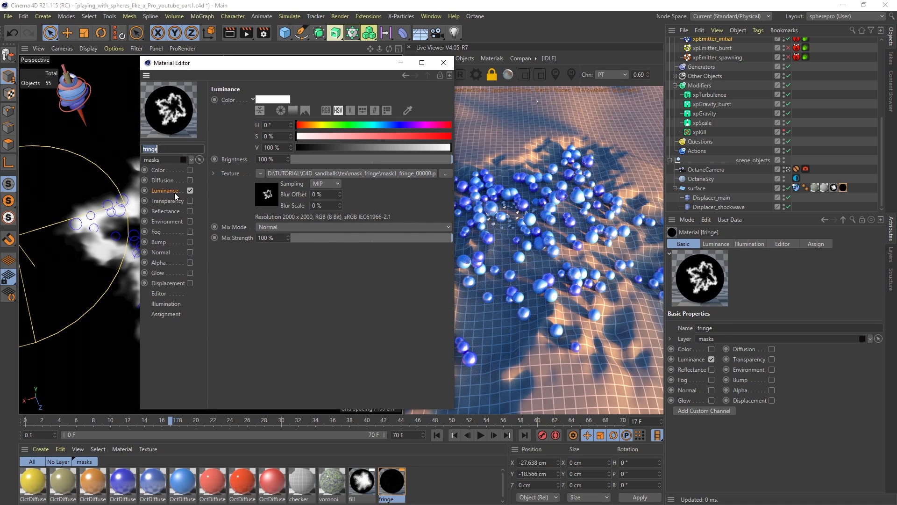
pyautogui.click(286, 174)
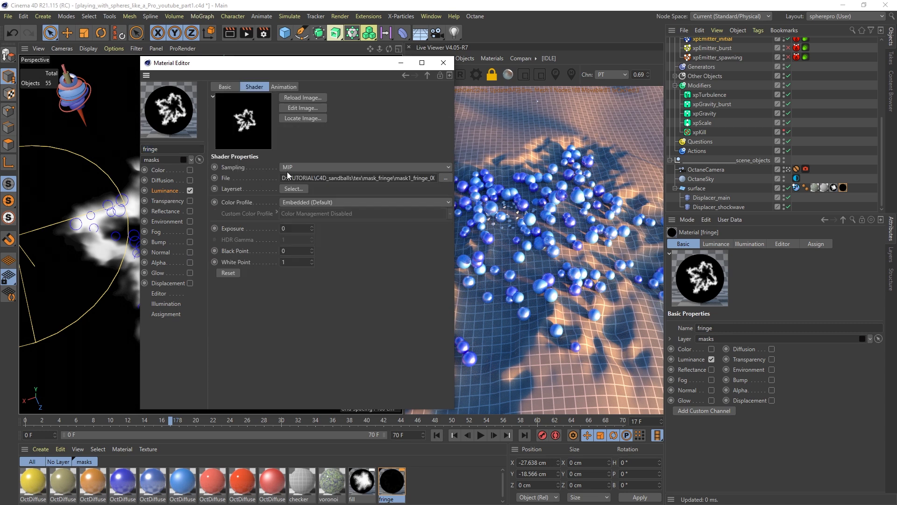
pyautogui.click(282, 89)
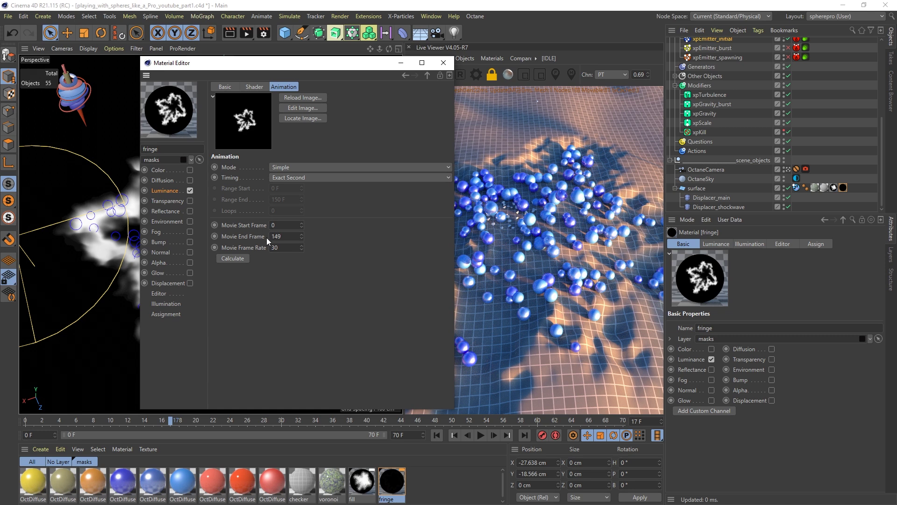
pyautogui.click(255, 87)
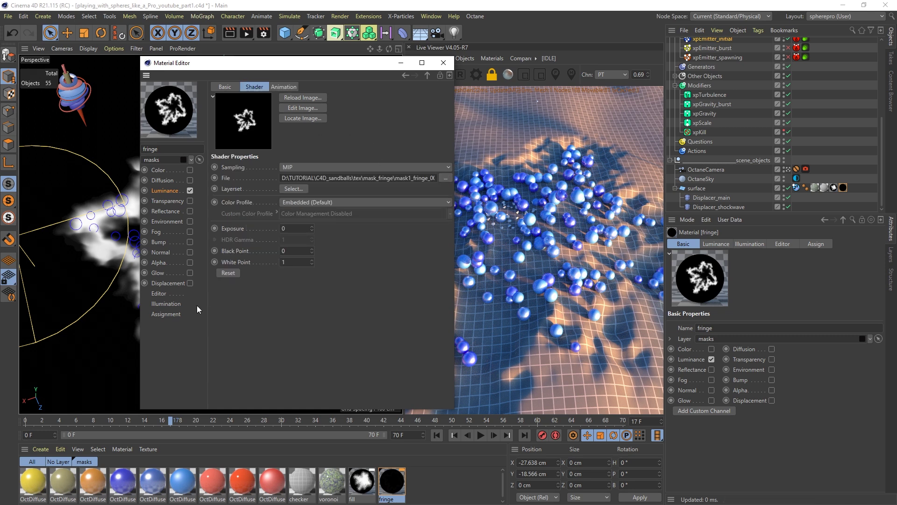
pyautogui.click(444, 62)
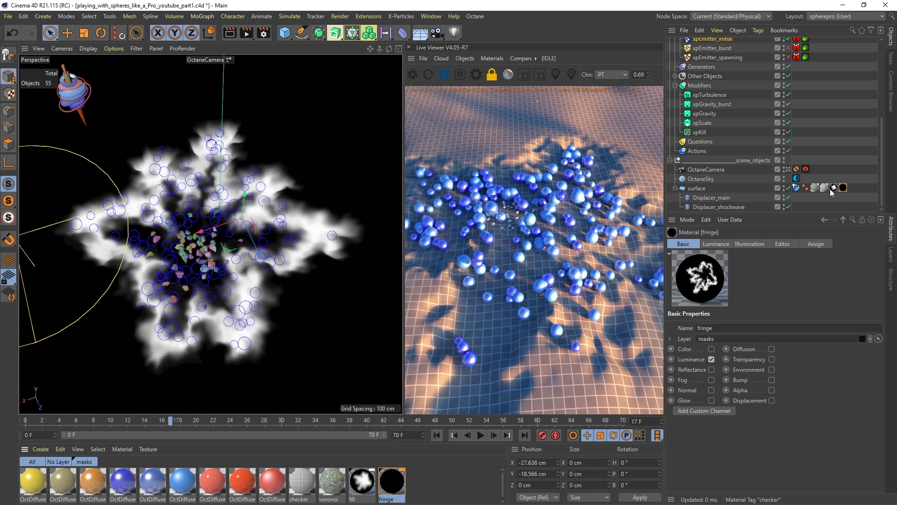
# - Play the fringe mask on the surface onward to frame 23 to see how it spreads relative to the particles
pyautogui.click(843, 187)
pyautogui.click(481, 435)
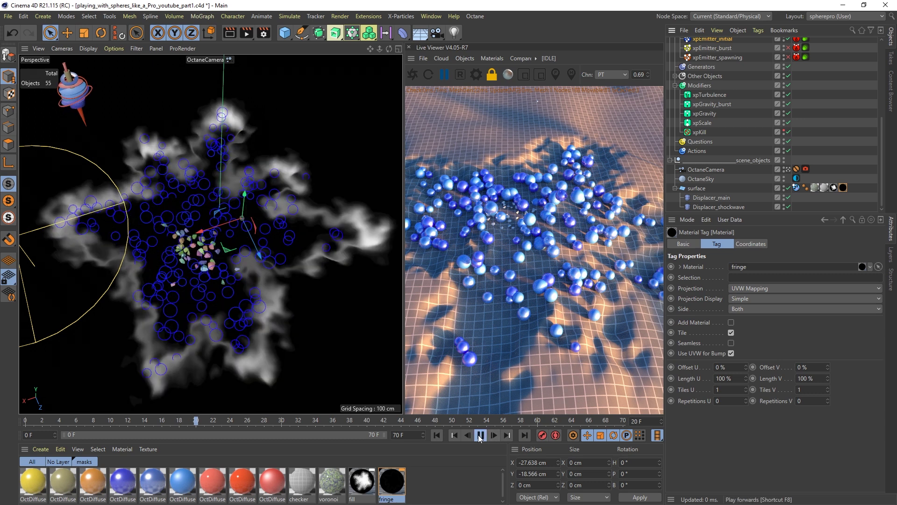
pyautogui.click(480, 434)
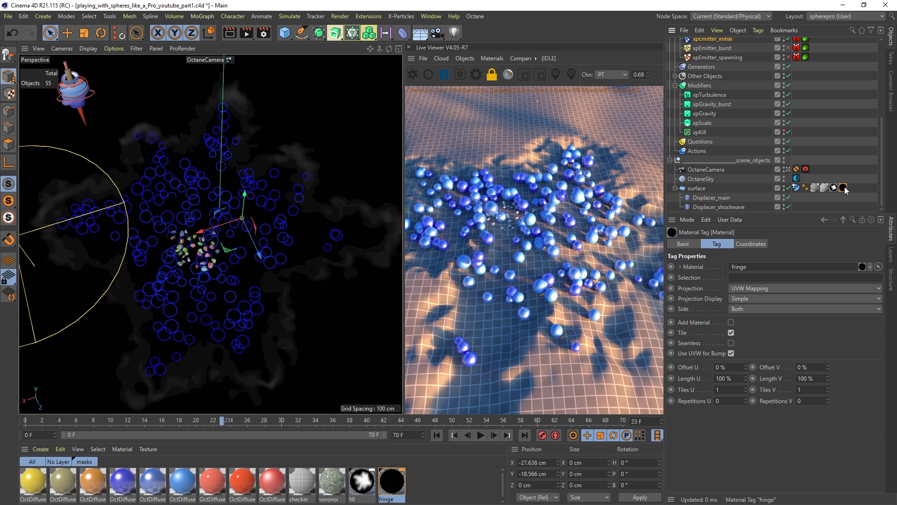
# - Review xpEmitter_initial's emission settings and replay the animation from the start with the mask texture displayed on the surface
pyautogui.scroll(3, 737, 91)
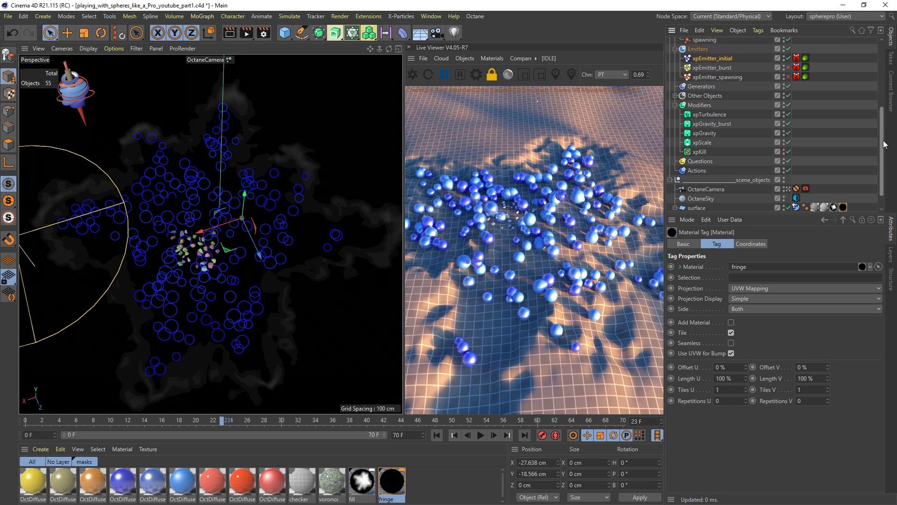
pyautogui.click(720, 80)
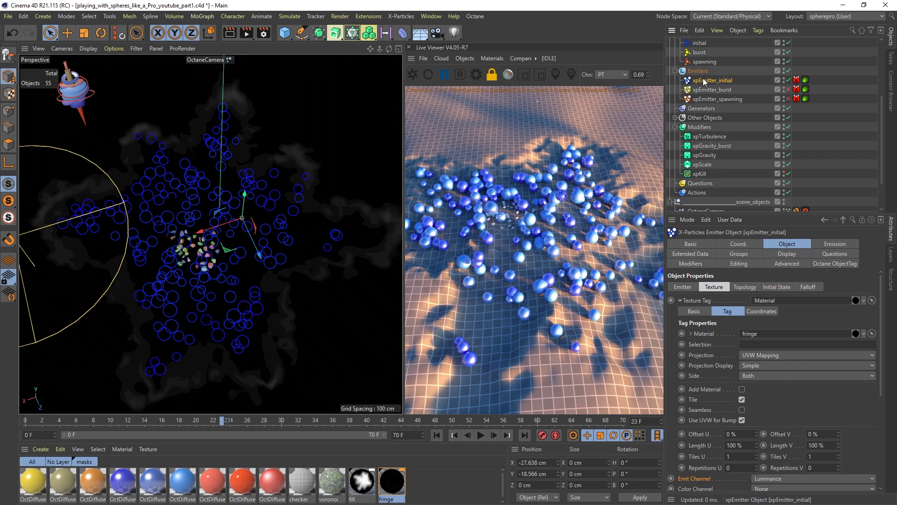
pyautogui.click(828, 245)
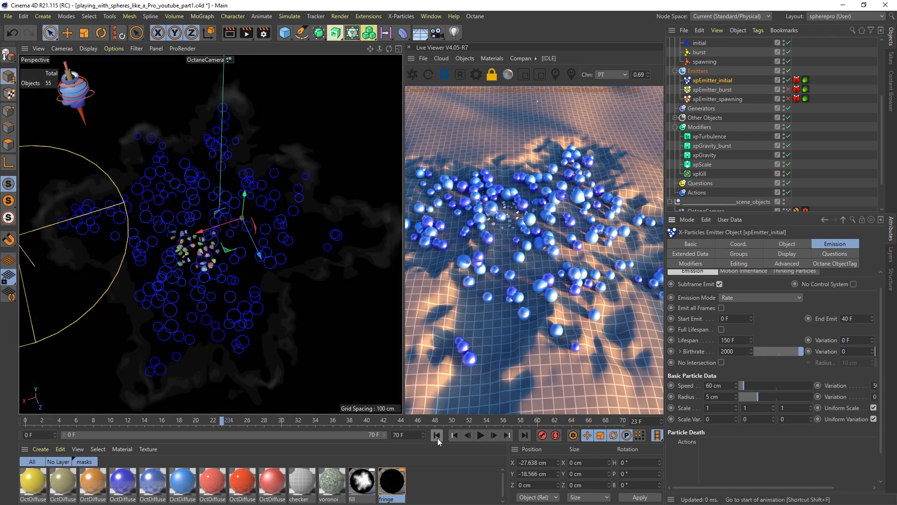
pyautogui.click(438, 439)
pyautogui.click(481, 436)
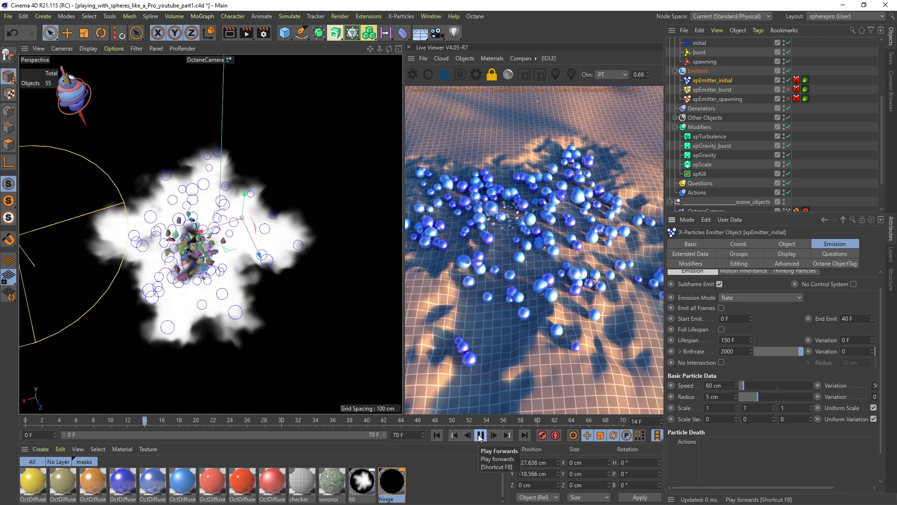
pyautogui.click(436, 436)
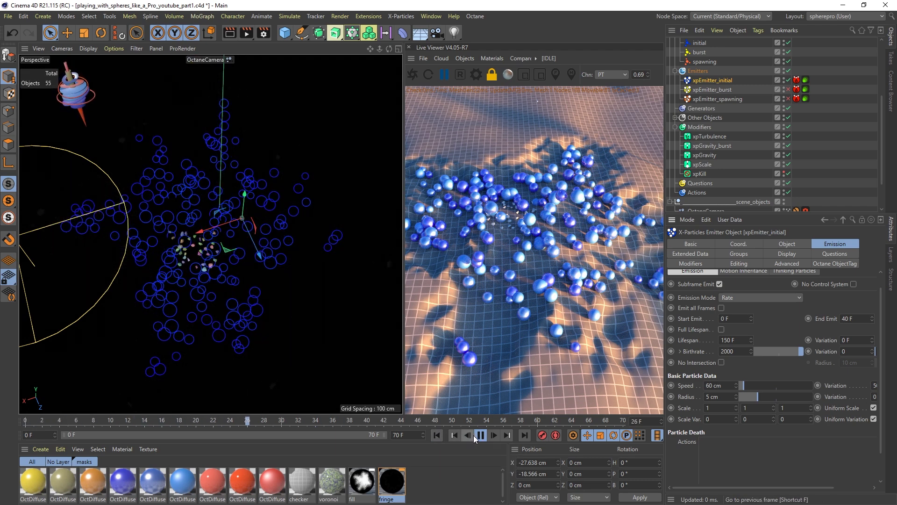
pyautogui.click(478, 436)
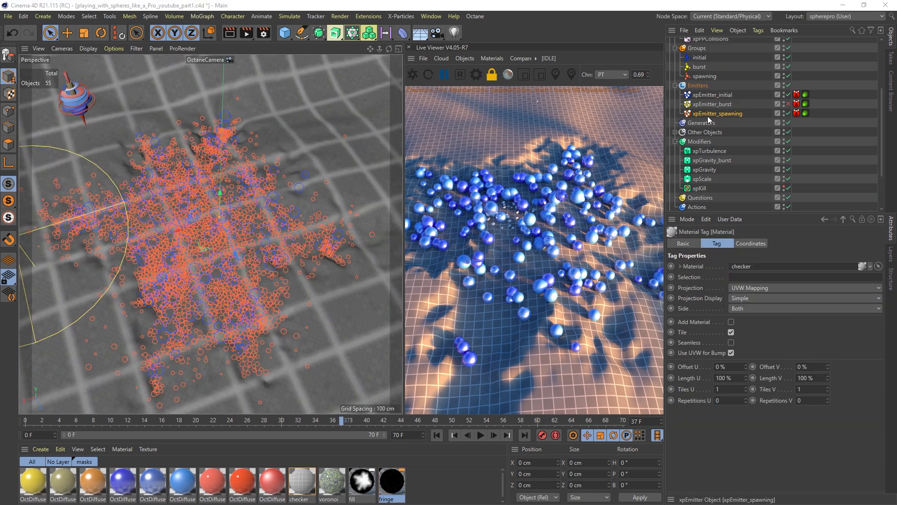
# - Replay the spawning emitter's particles from the start, pausing at frames 17 and 39, stop at frame 66 and render it in the Live Viewer
pyautogui.click(437, 435)
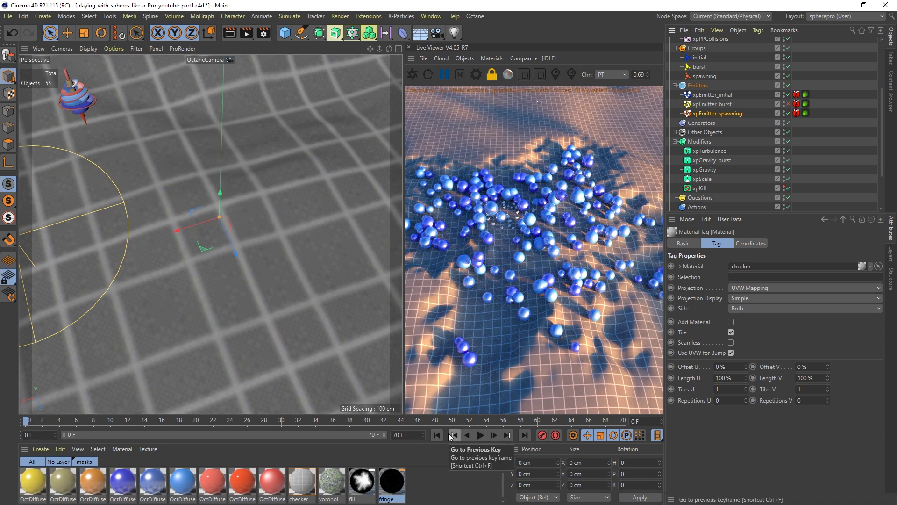
pyautogui.click(481, 435)
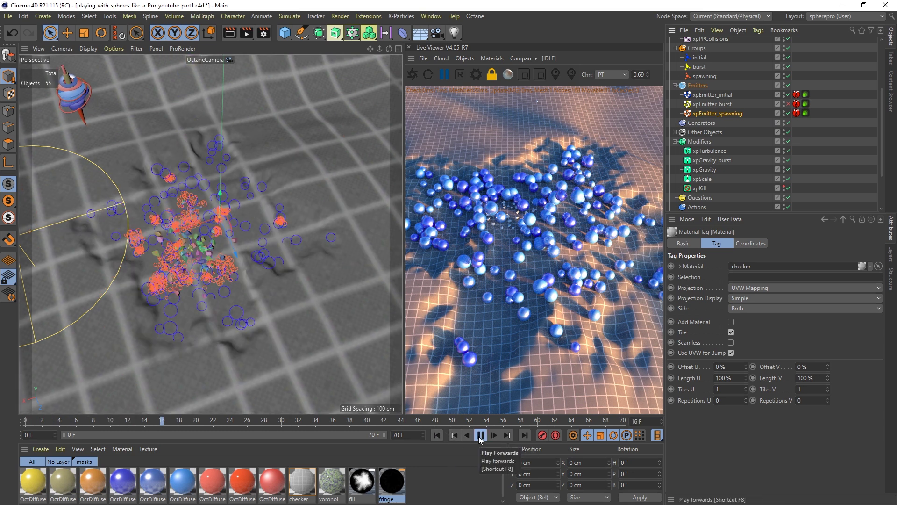
pyautogui.click(480, 436)
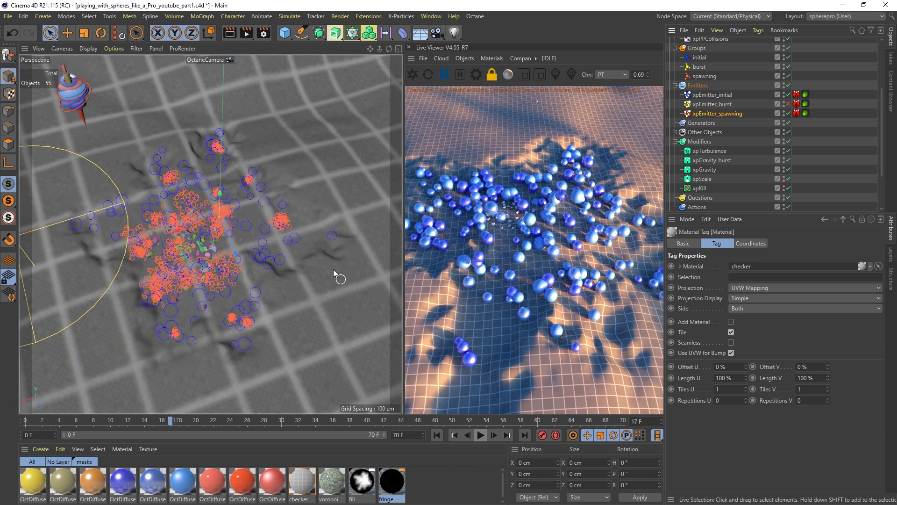
pyautogui.click(481, 437)
pyautogui.press('F8')
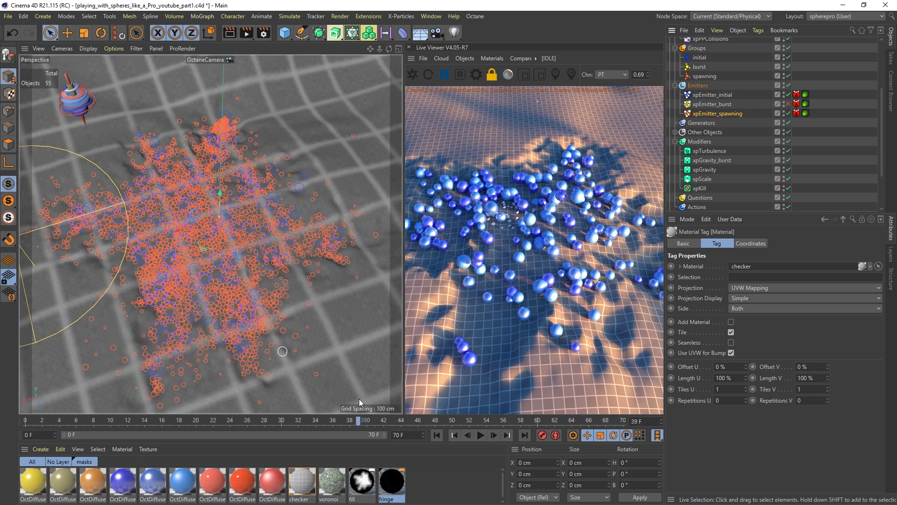
pyautogui.click(480, 438)
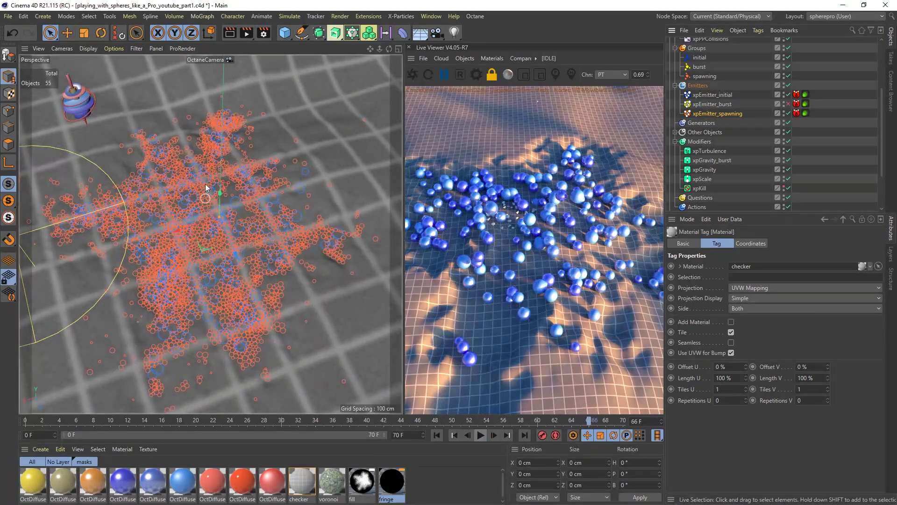
pyautogui.click(413, 75)
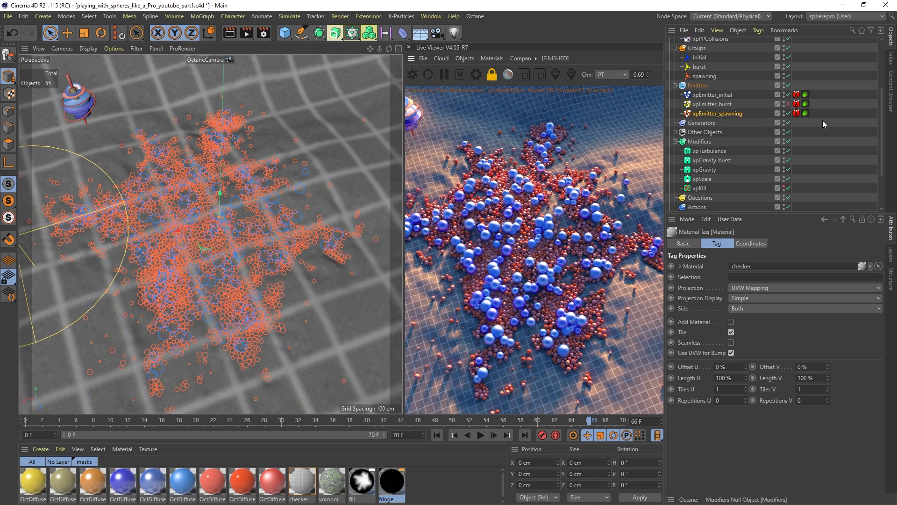
# - Compare the emission mode, birthrate and lifespan settings of xpEmitter_spawning, xpEmitter_initial and xpEmitter_burst
pyautogui.click(724, 114)
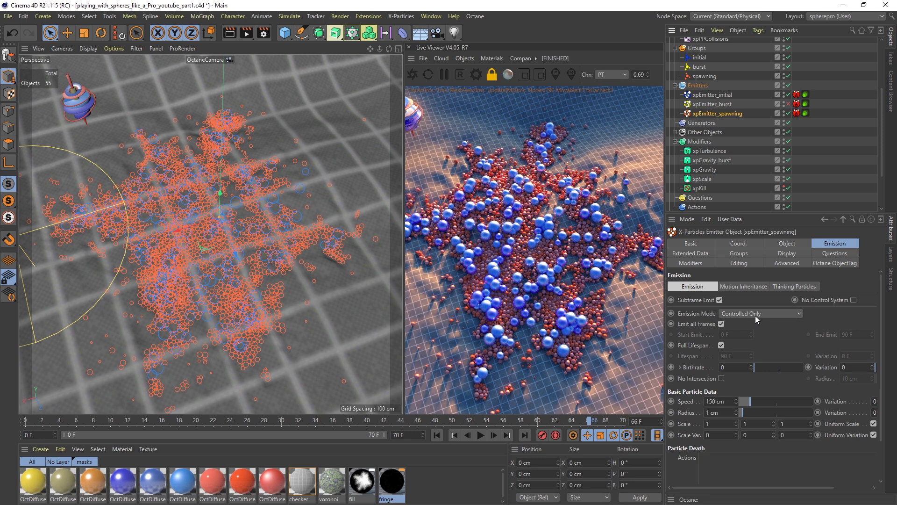
pyautogui.click(728, 95)
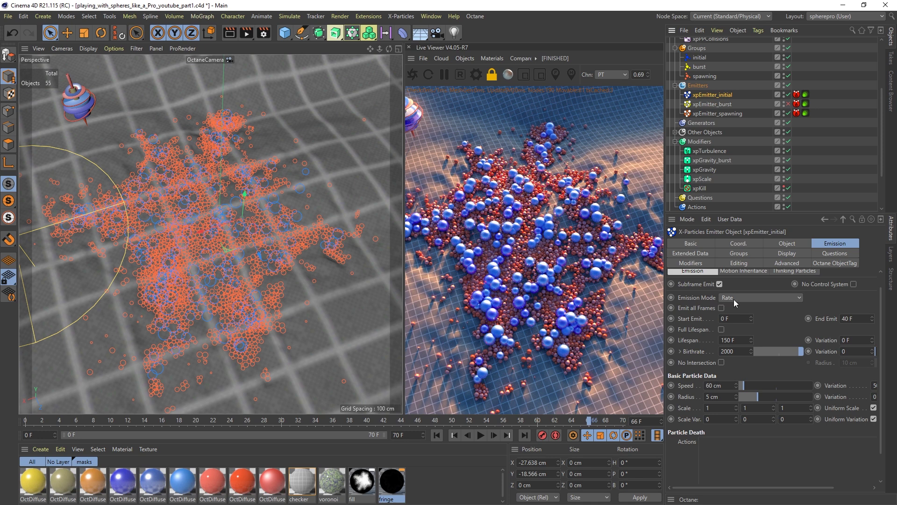
pyautogui.click(729, 104)
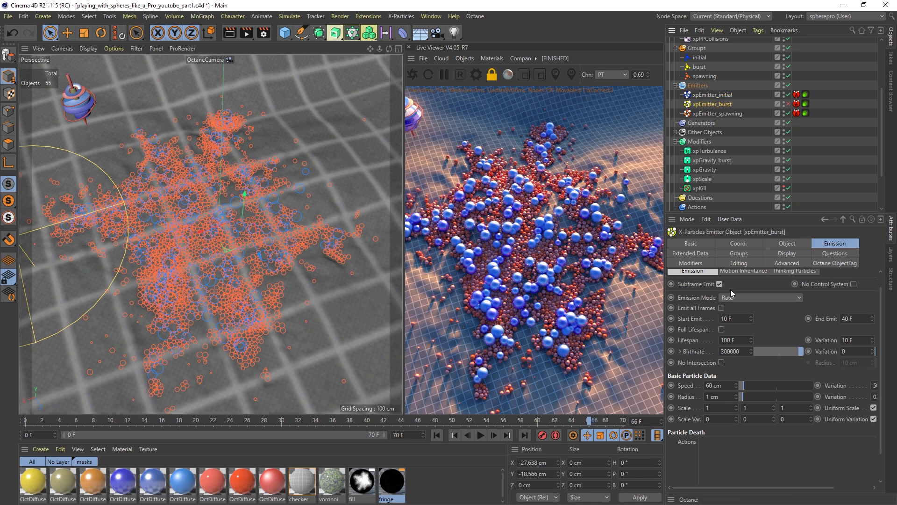
pyautogui.click(720, 114)
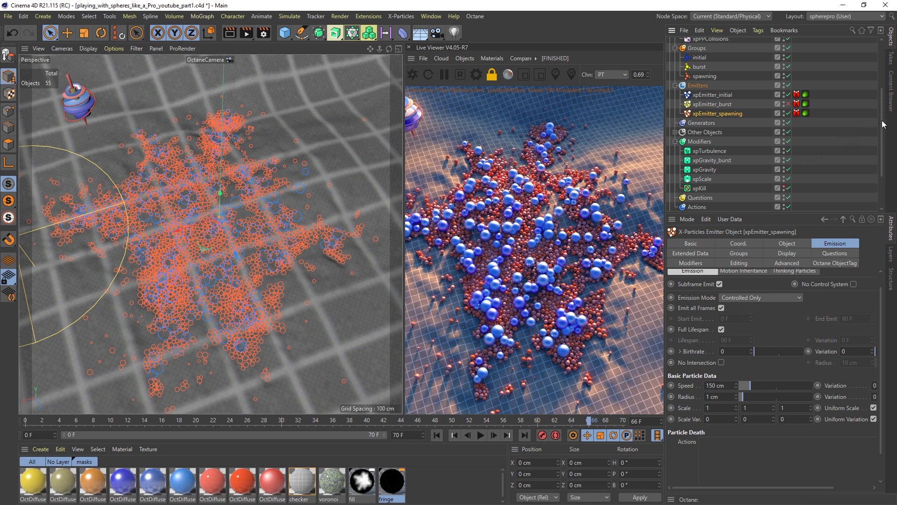
# - Inspect xpPPCollisions' spawn-on-collision settings and their link to xpEmitter_spawning, and replay the animation to frame 28
pyautogui.scroll(2, 883, 110)
pyautogui.scroll(1, 881, 109)
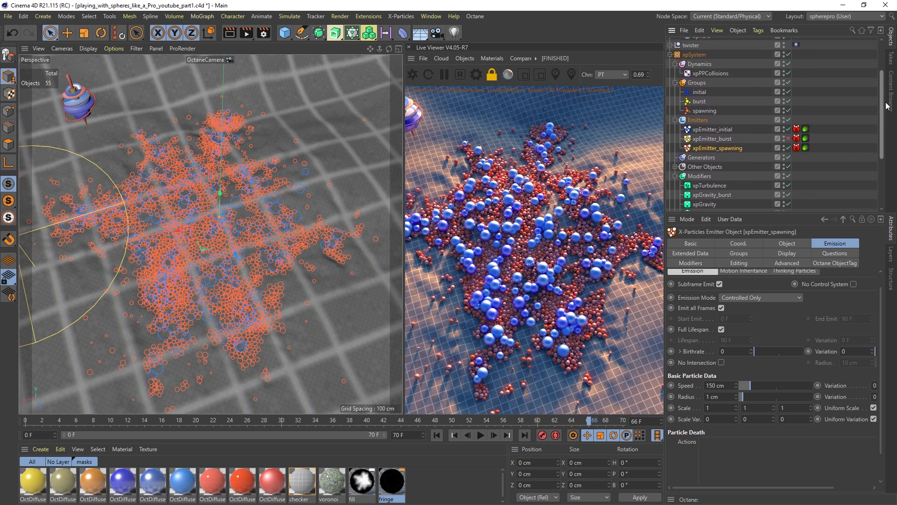
pyautogui.click(709, 74)
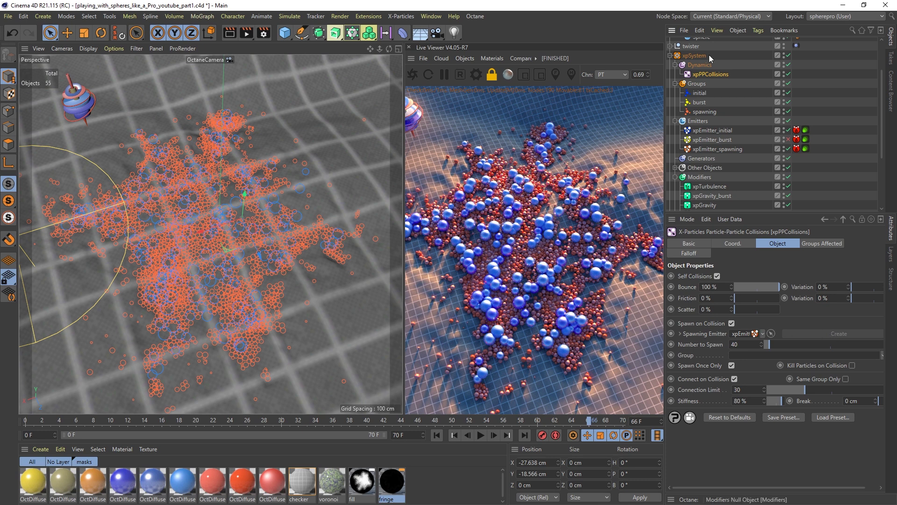
pyautogui.click(715, 149)
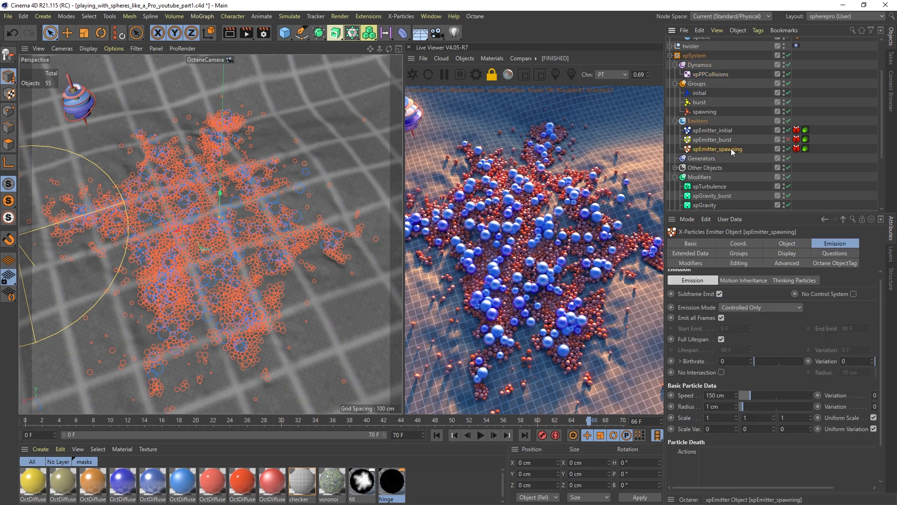
pyautogui.click(708, 74)
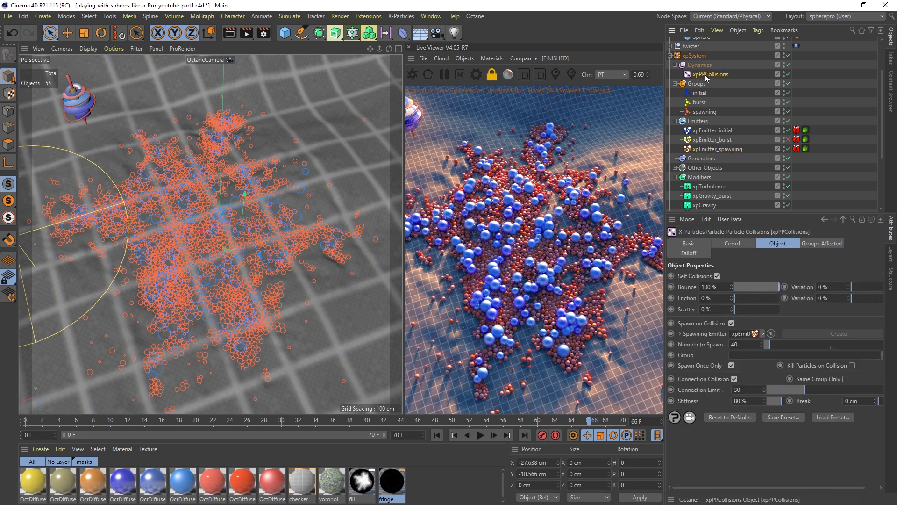
pyautogui.click(731, 345)
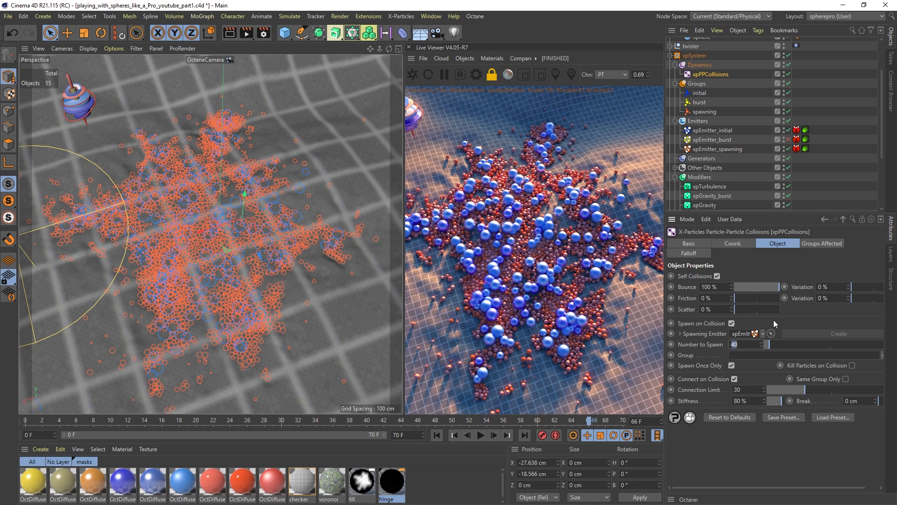
pyautogui.click(481, 435)
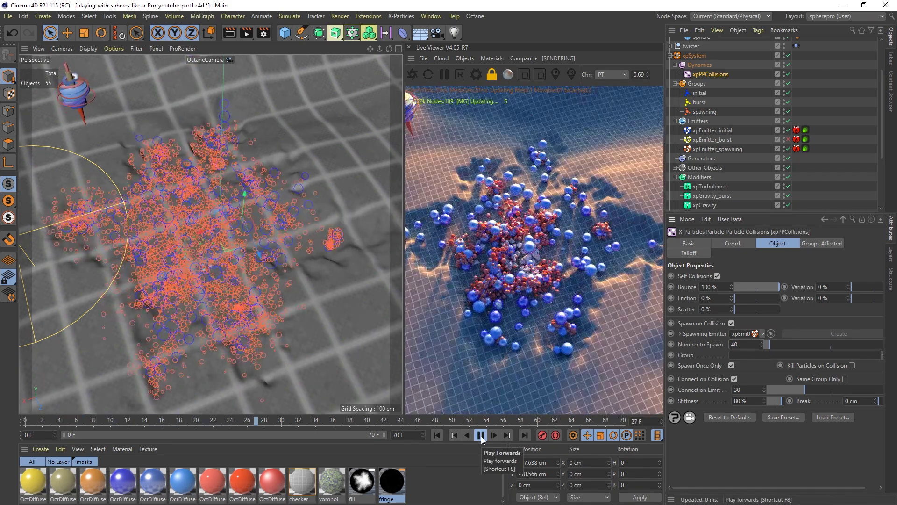
pyautogui.click(481, 436)
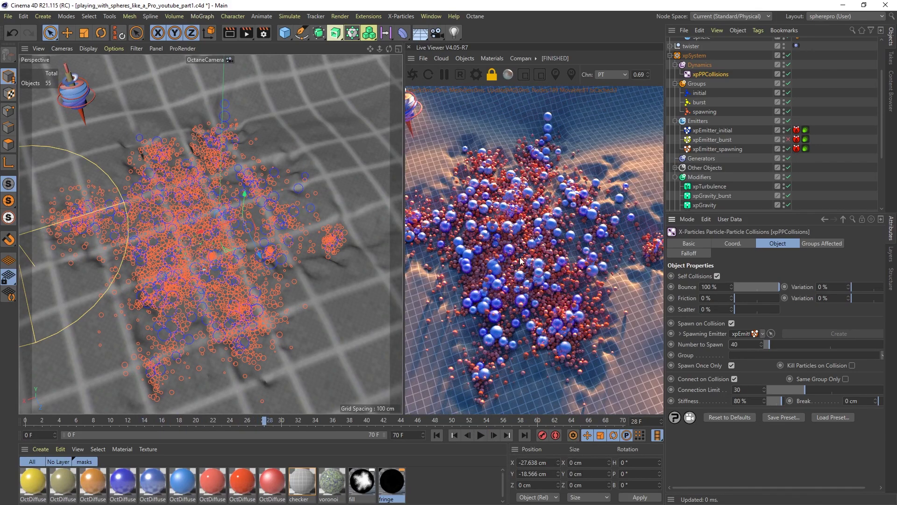
# - Check which particle modifiers xpEmitter_spawning excludes, and play the animation on to frame 61 to watch the spawned particles settle
pyautogui.click(712, 130)
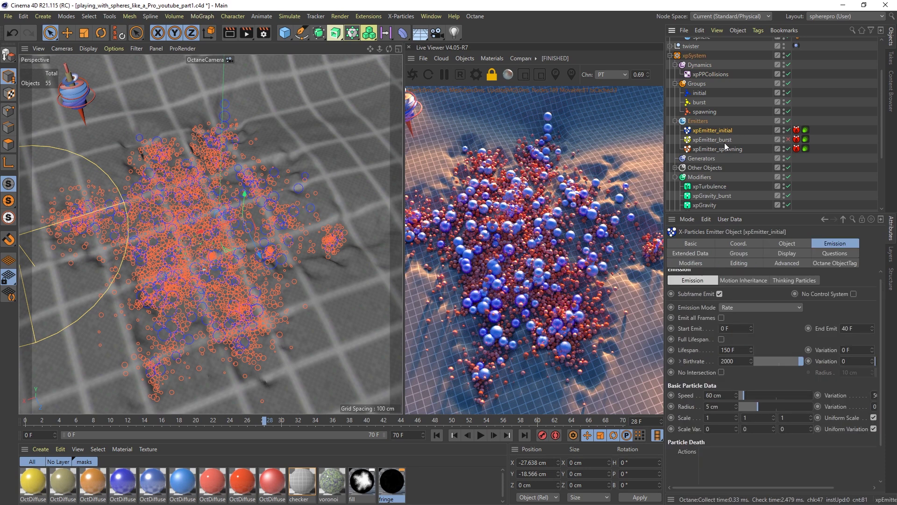
pyautogui.click(724, 149)
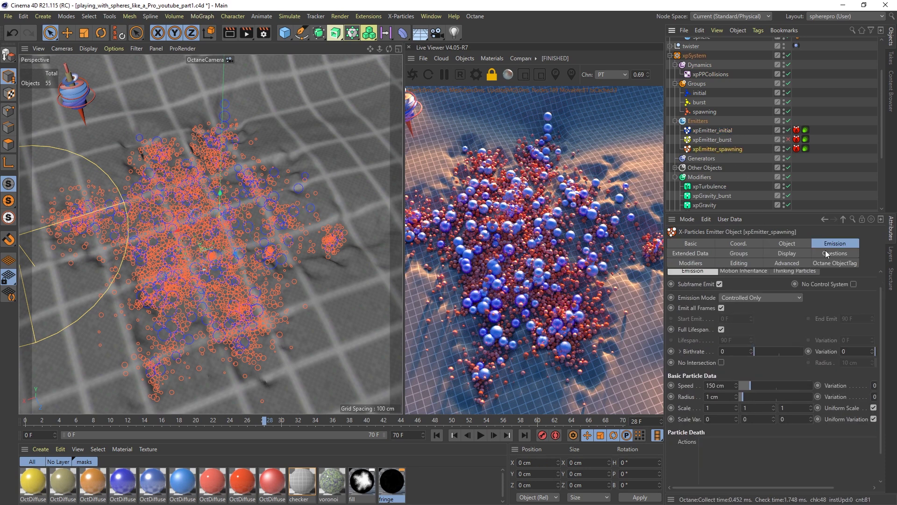
pyautogui.click(706, 262)
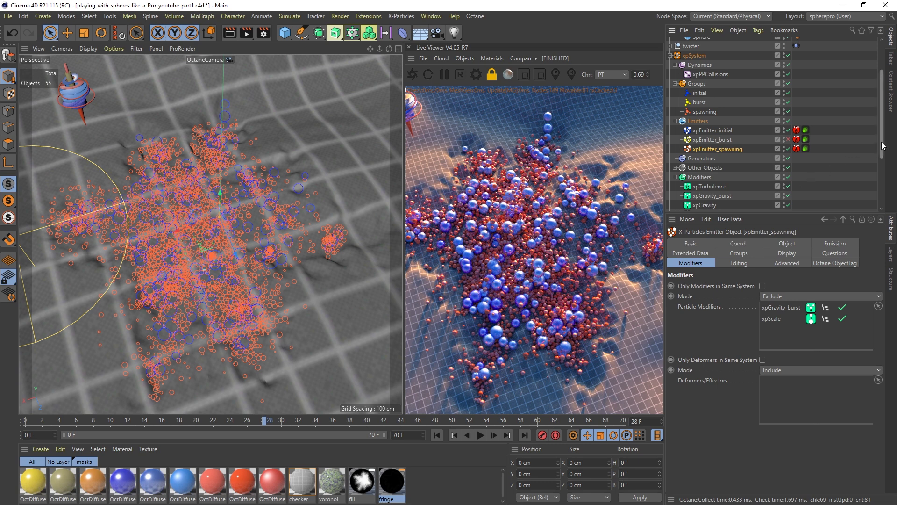
pyautogui.scroll(-3, 869, 140)
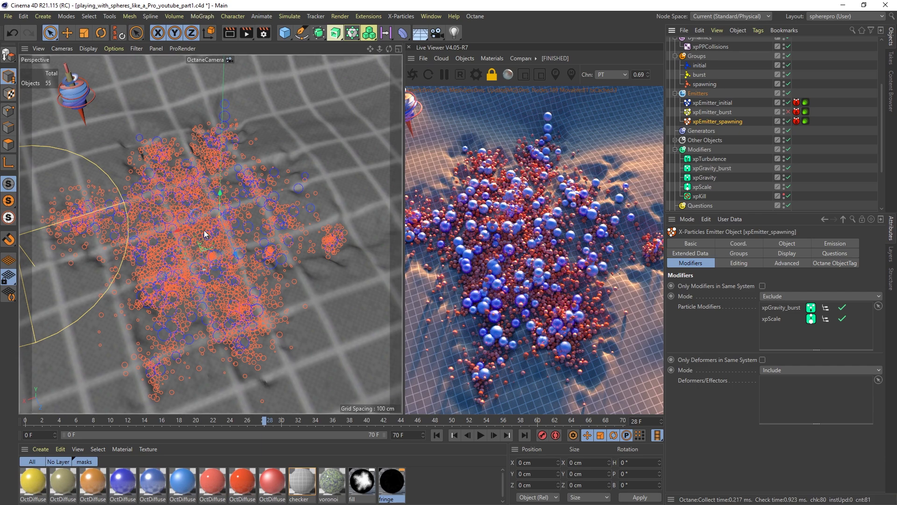
pyautogui.click(481, 435)
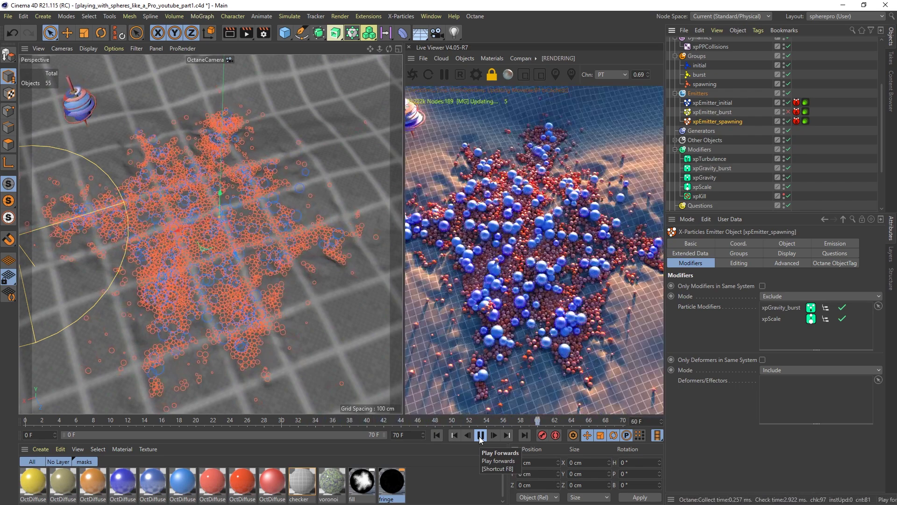
pyautogui.click(480, 435)
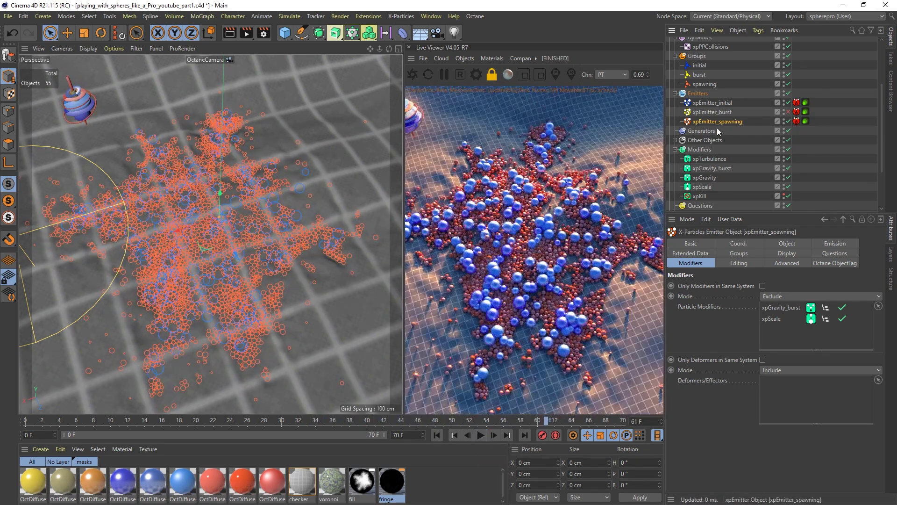
# - Compare the particle groups assigned to the spawning, burst and initial emitters
pyautogui.click(675, 93)
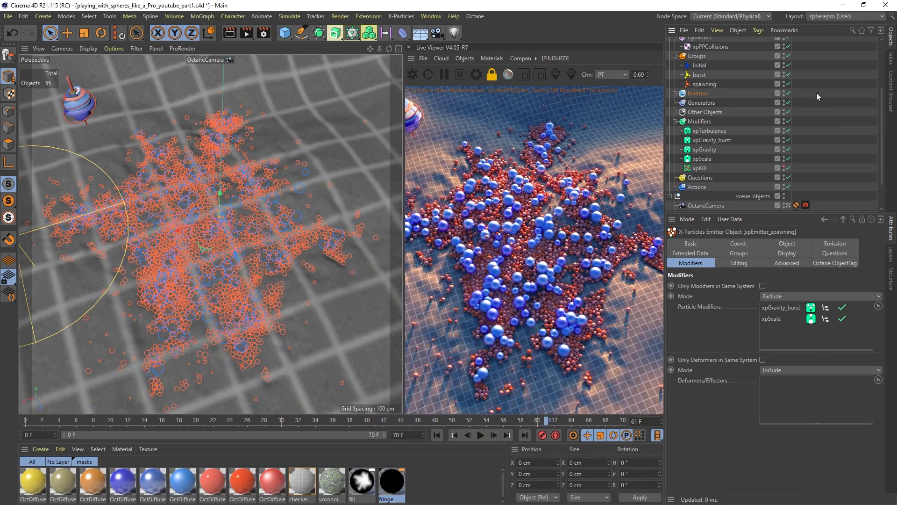
pyautogui.moveTo(883, 111); pyautogui.dragTo(883, 96)
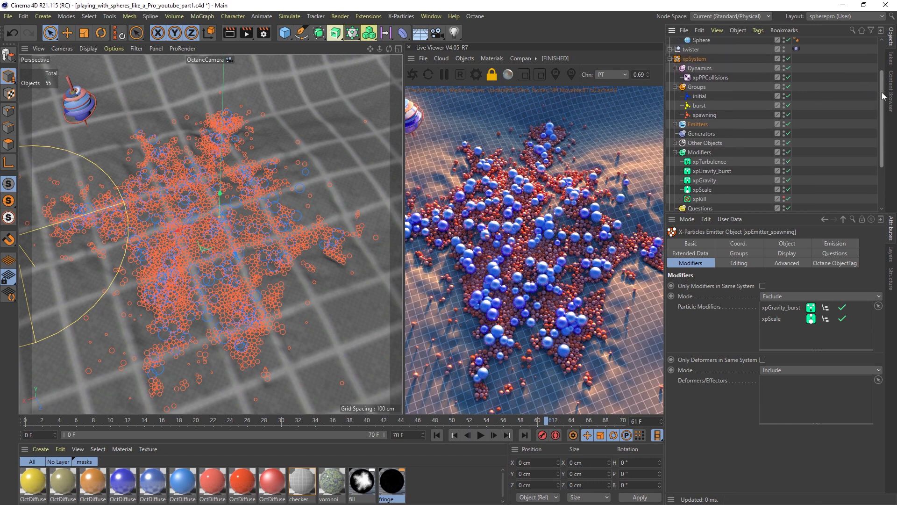
pyautogui.click(675, 123)
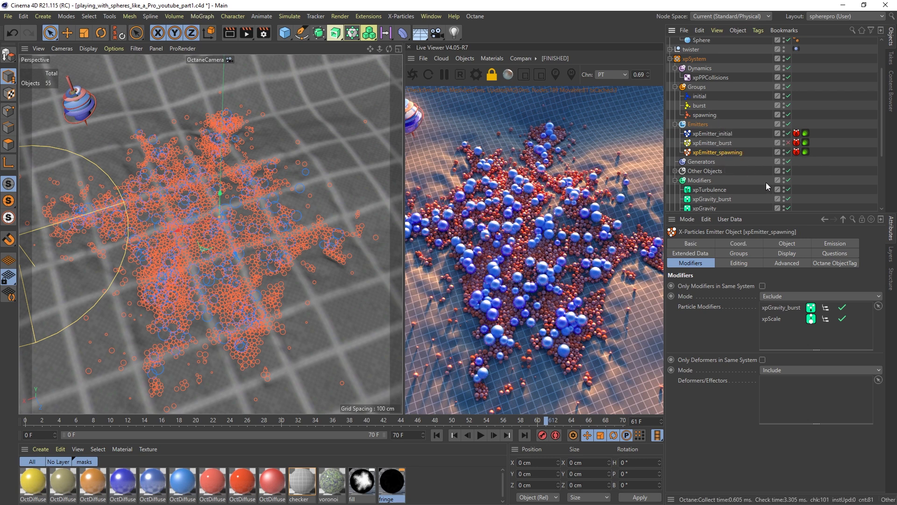
pyautogui.click(746, 255)
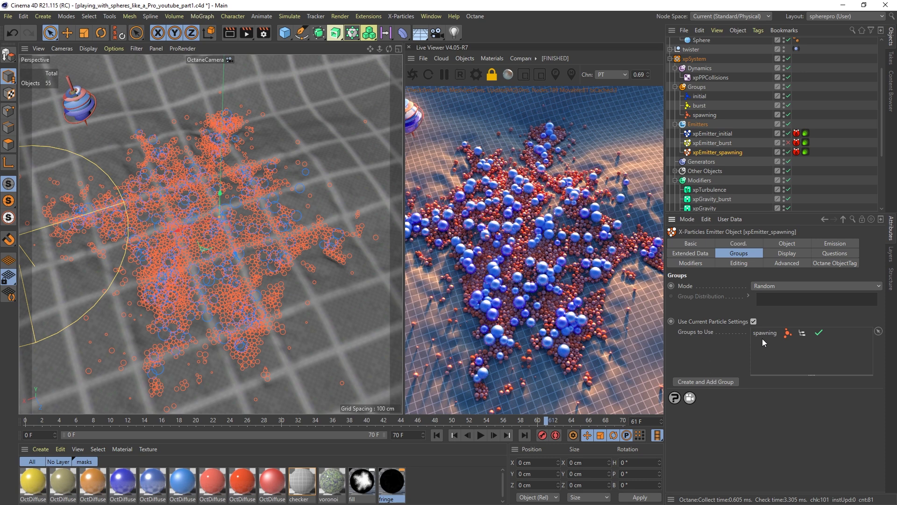
pyautogui.click(712, 143)
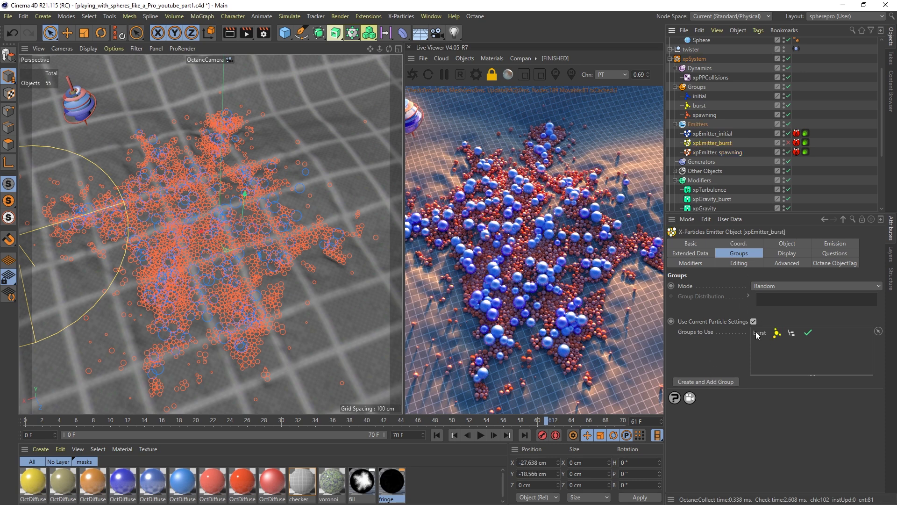
pyautogui.click(713, 134)
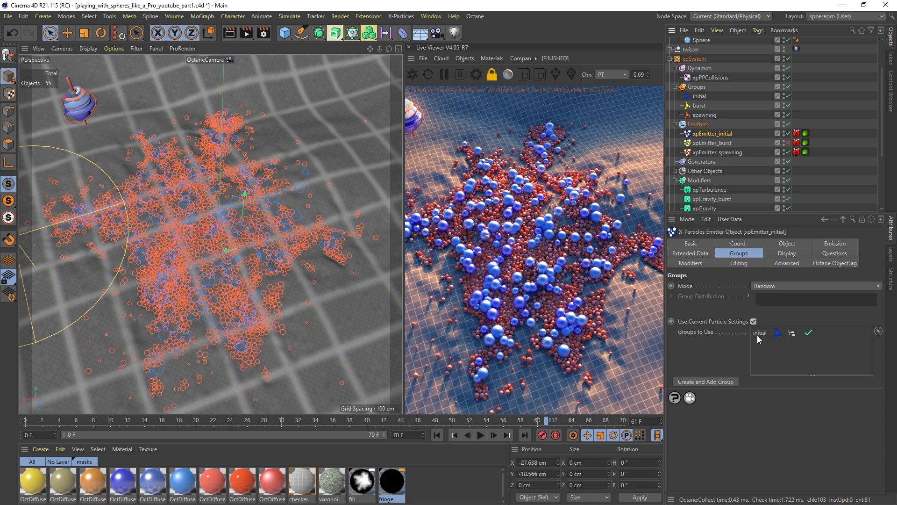
# - Examine xpPPCollisions' object properties and affected groups, and compare them with the burst group's settings
pyautogui.scroll(5, 723, 62)
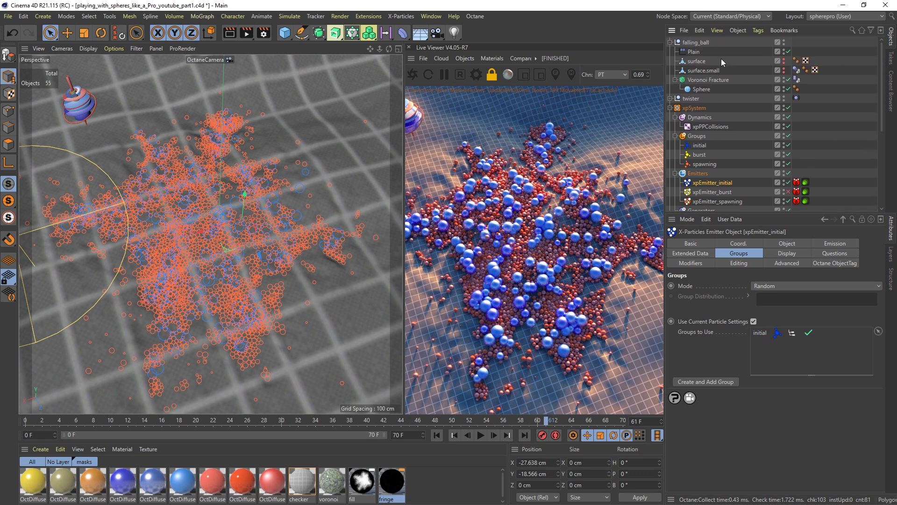
pyautogui.scroll(-1, 884, 115)
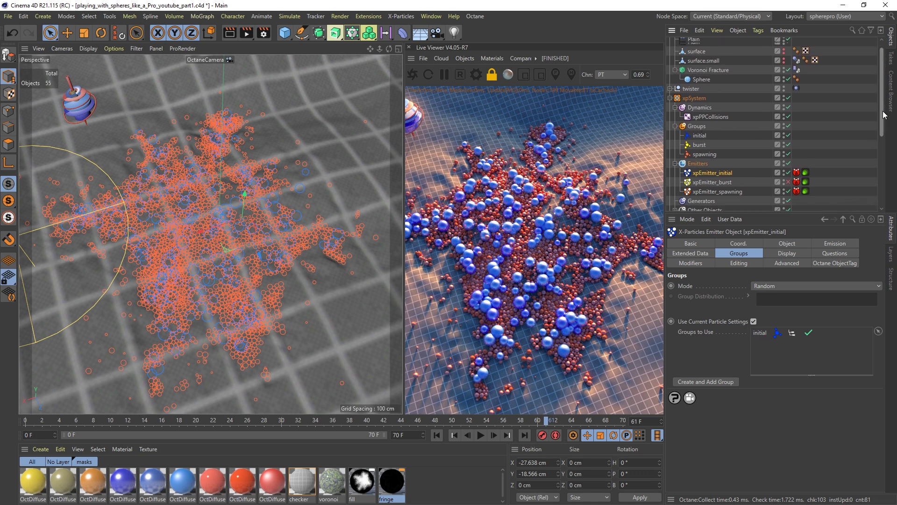
pyautogui.scroll(-6, 884, 114)
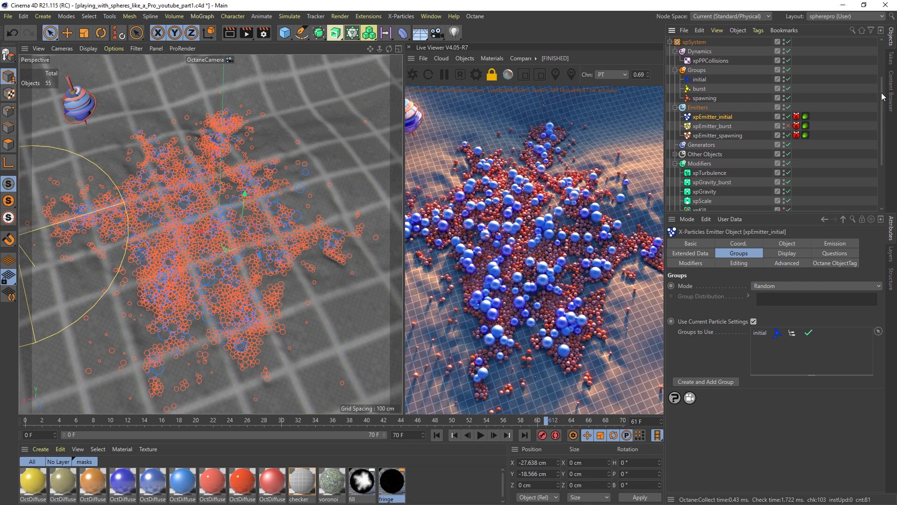
pyautogui.scroll(4, 883, 97)
pyautogui.click(711, 96)
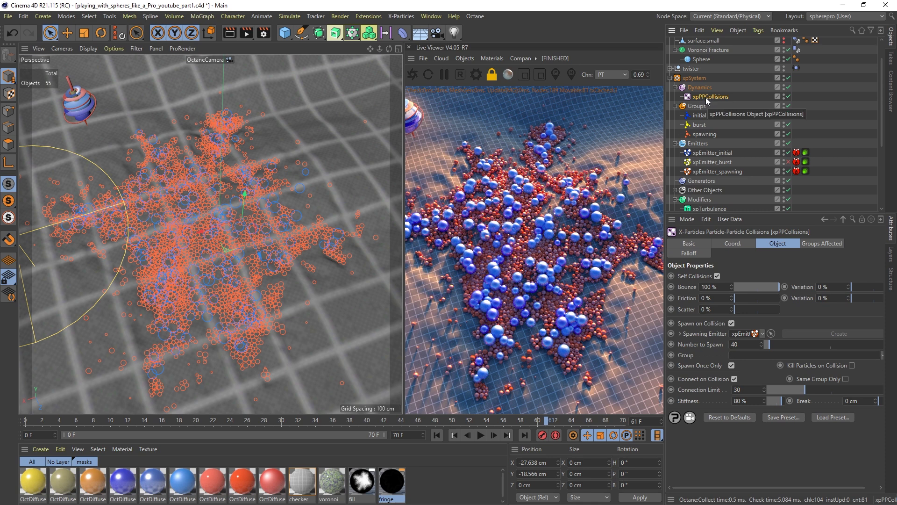
pyautogui.click(814, 245)
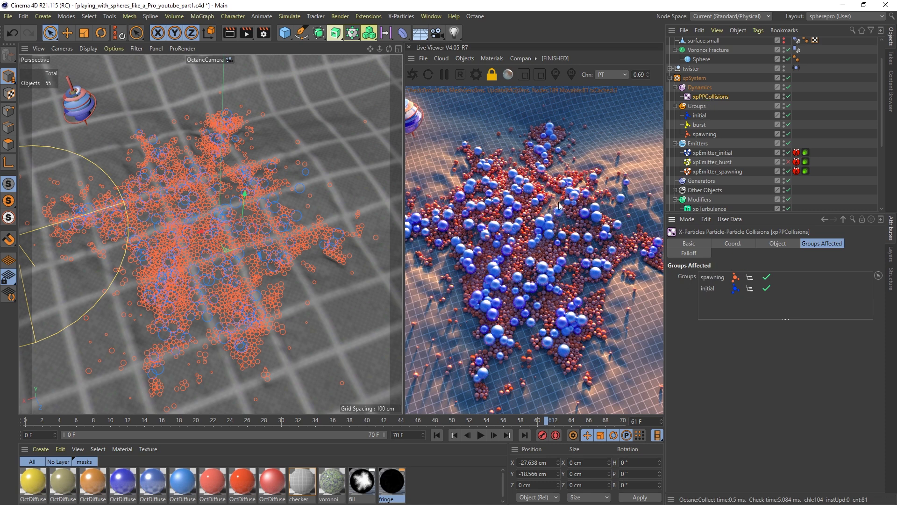
pyautogui.click(702, 126)
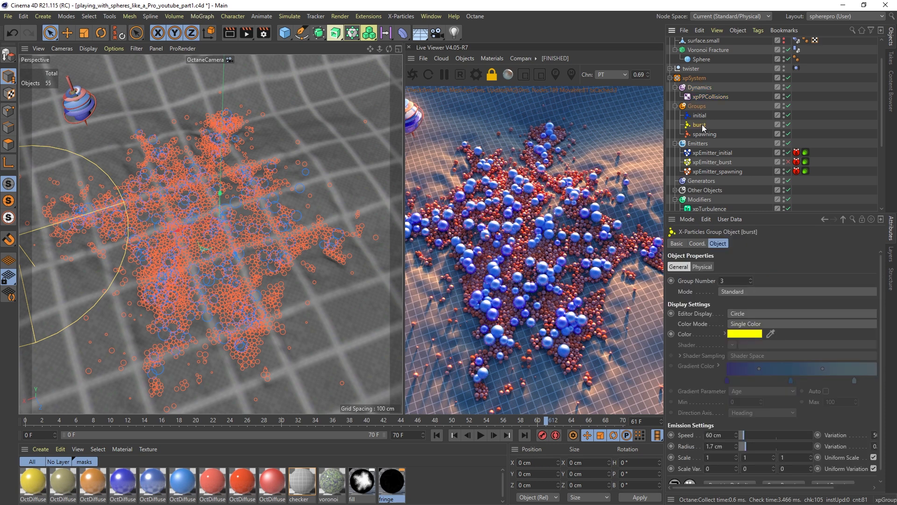
pyautogui.click(710, 97)
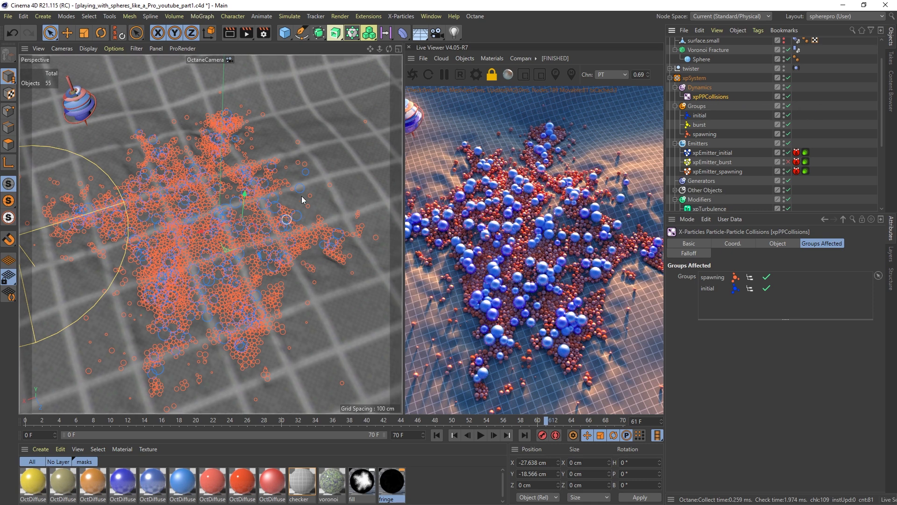
pyautogui.click(700, 125)
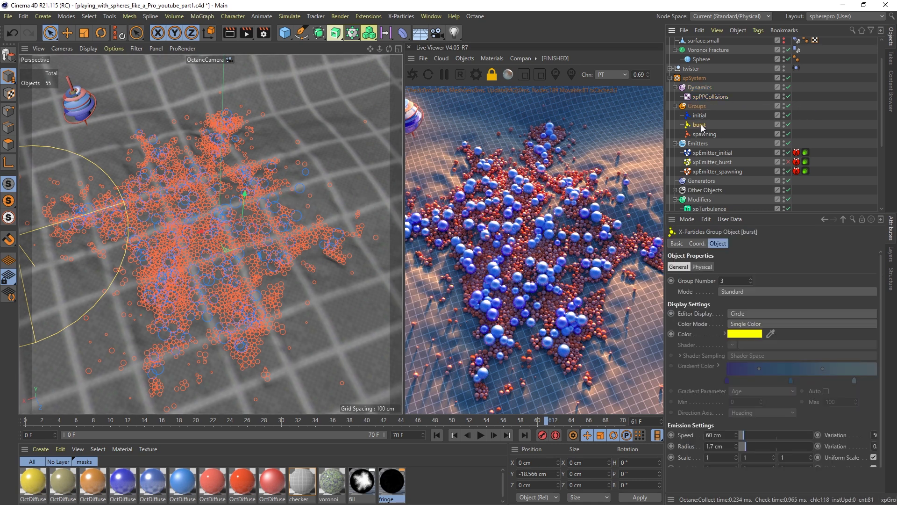
# - Rewind the animation to frame 0 and collapse the Groups, Dynamics and Emitters folders of xpSystem
pyautogui.click(437, 435)
pyautogui.scroll(-1, 882, 140)
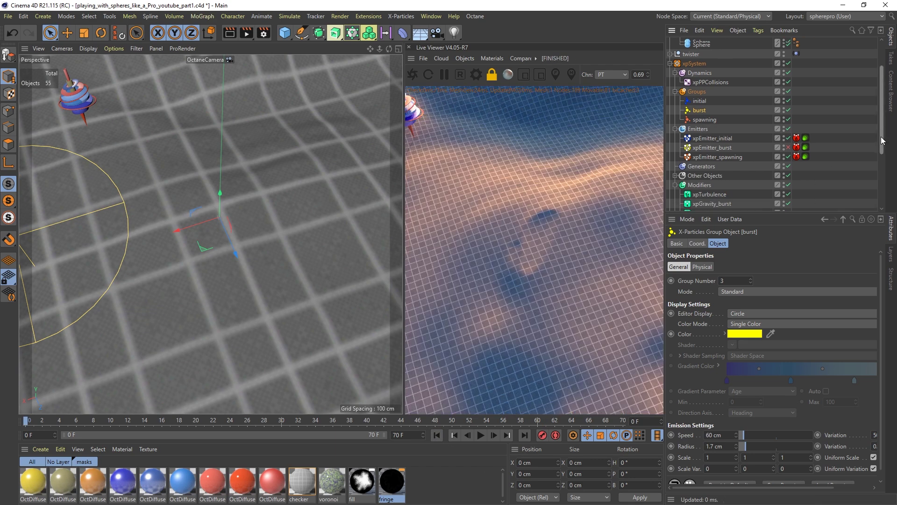
pyautogui.moveTo(881, 137)
pyautogui.mouseDown()
pyautogui.moveTo(881, 174)
pyautogui.moveTo(879, 129)
pyautogui.mouseUp()
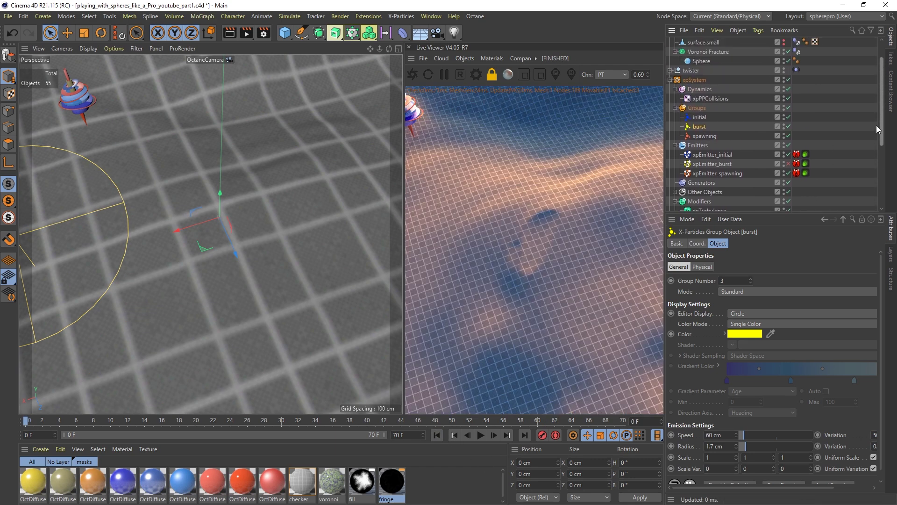
pyautogui.click(675, 108)
pyautogui.click(675, 89)
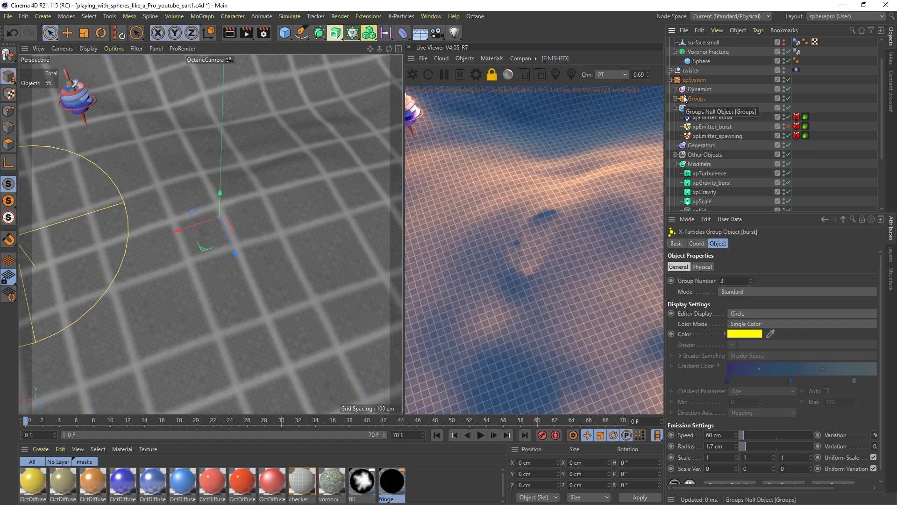
pyautogui.click(676, 108)
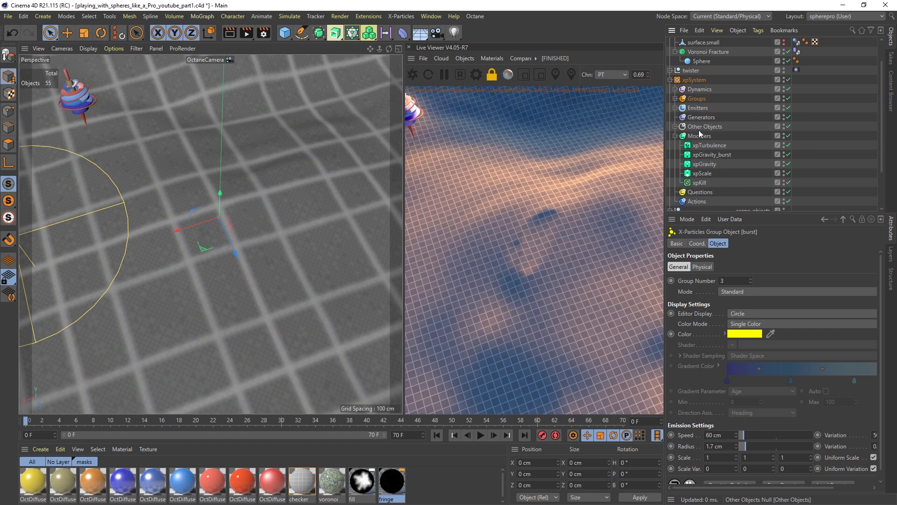
# - Expand the Other Objects folder of xpSystem and look through the burst, initial and spawning particle spheres
pyautogui.click(675, 127)
pyautogui.scroll(-3, 726, 139)
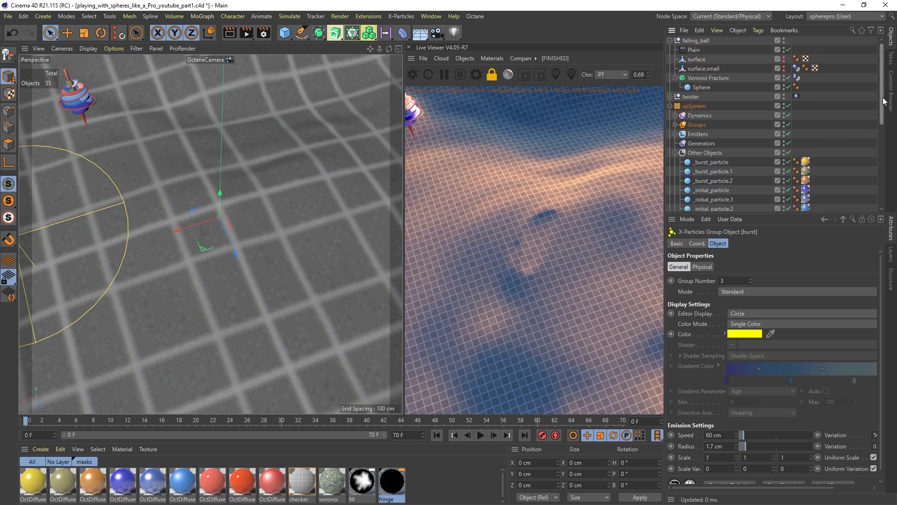
pyautogui.scroll(3, 885, 116)
pyautogui.scroll(-3, 670, 96)
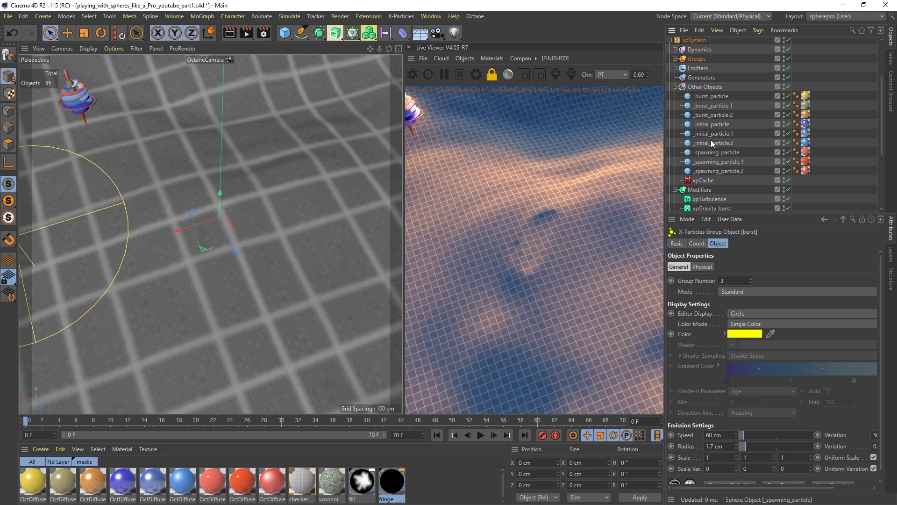
pyautogui.click(711, 106)
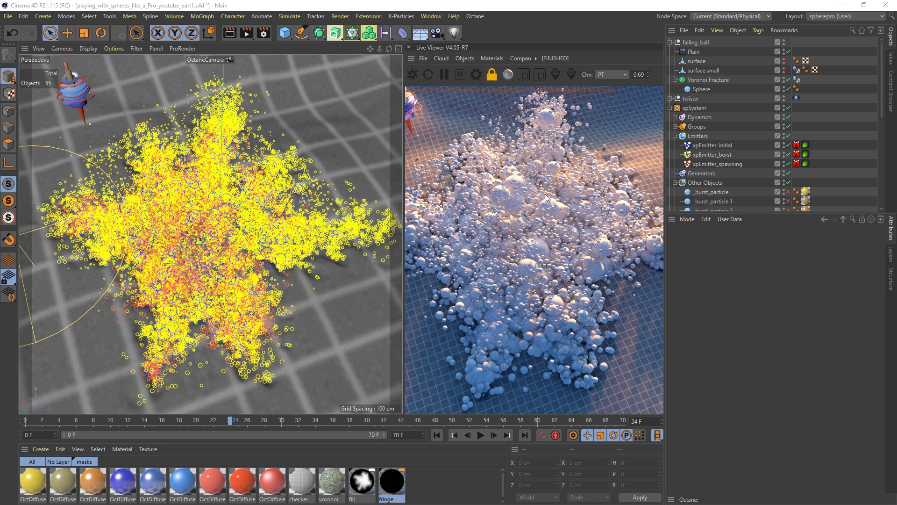
# - Check which spheres the Octane object tag on xpEmitter_initial uses as its particle rendering geometry
pyautogui.click(805, 145)
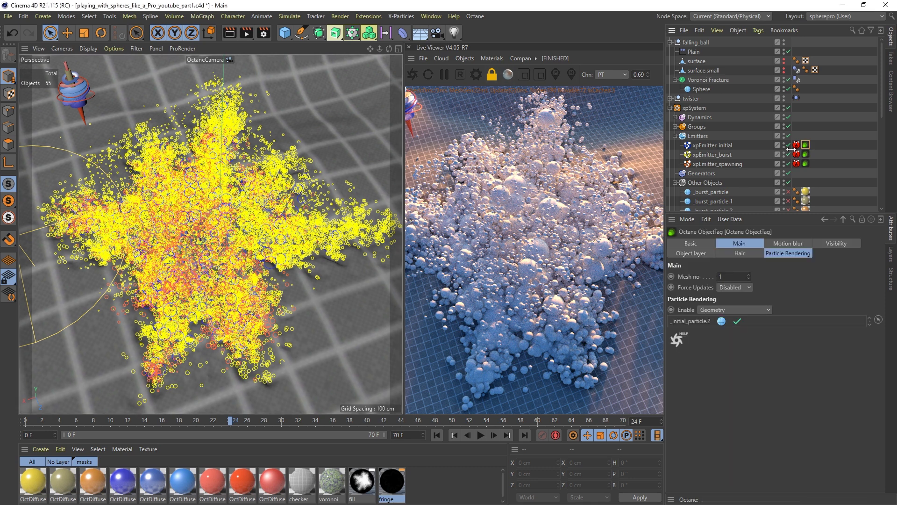
pyautogui.click(727, 145)
pyautogui.click(807, 145)
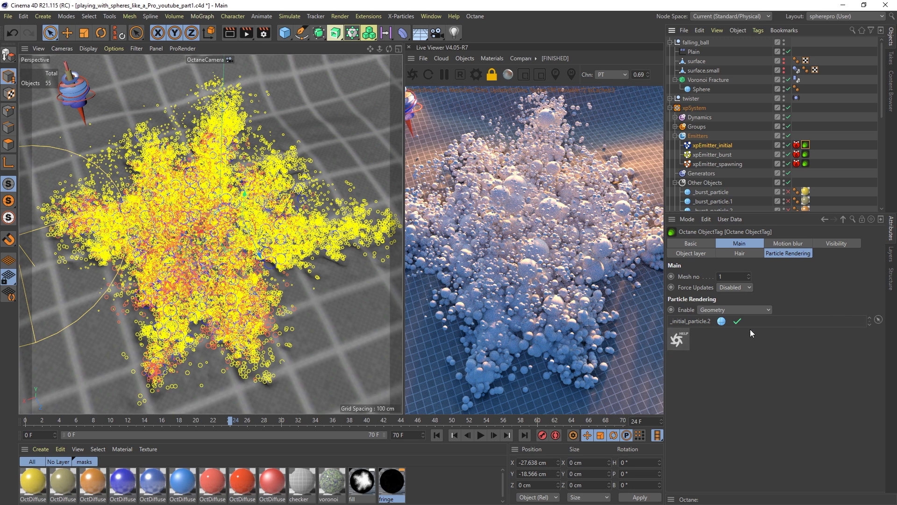
pyautogui.click(868, 324)
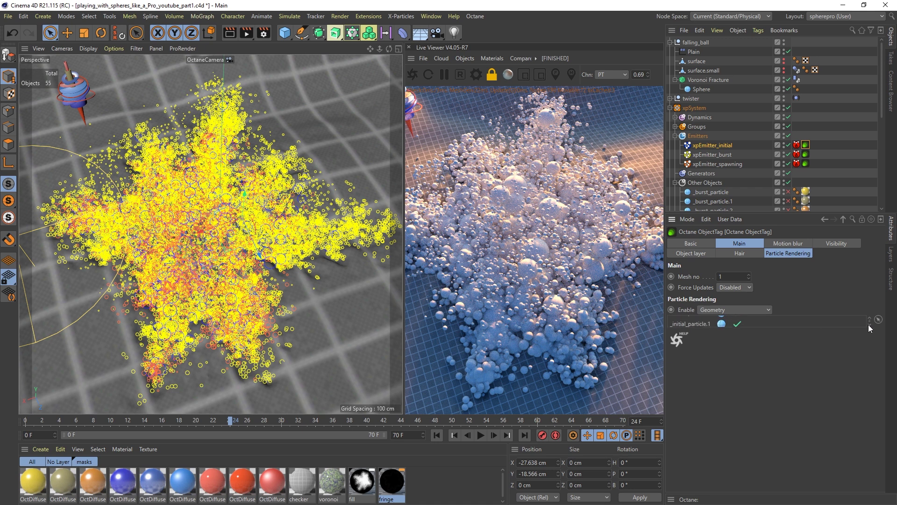
pyautogui.click(869, 324)
pyautogui.click(869, 324)
pyautogui.scroll(-3, 734, 140)
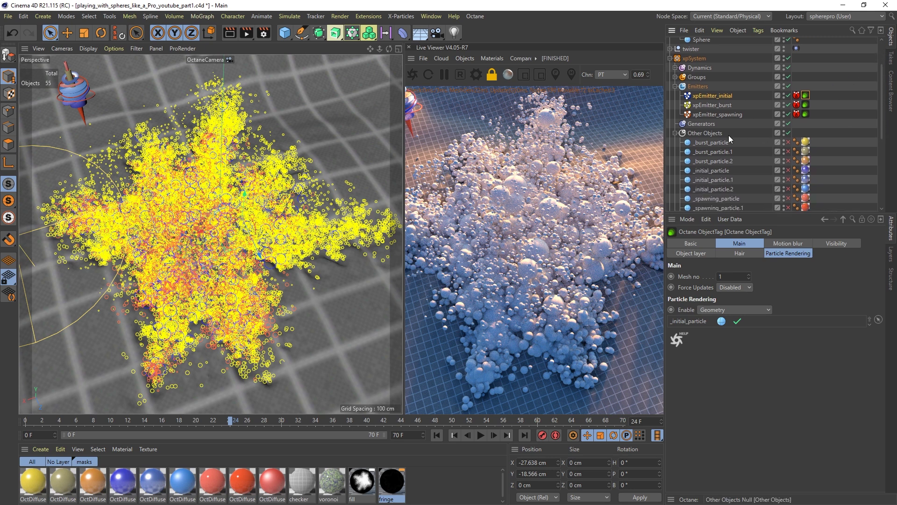
# - Examine the three burst particle spheres' object properties and the geometry assigned in the Octane object tag of xpEmitter_burst
pyautogui.moveTo(739, 142); pyautogui.dragTo(713, 160)
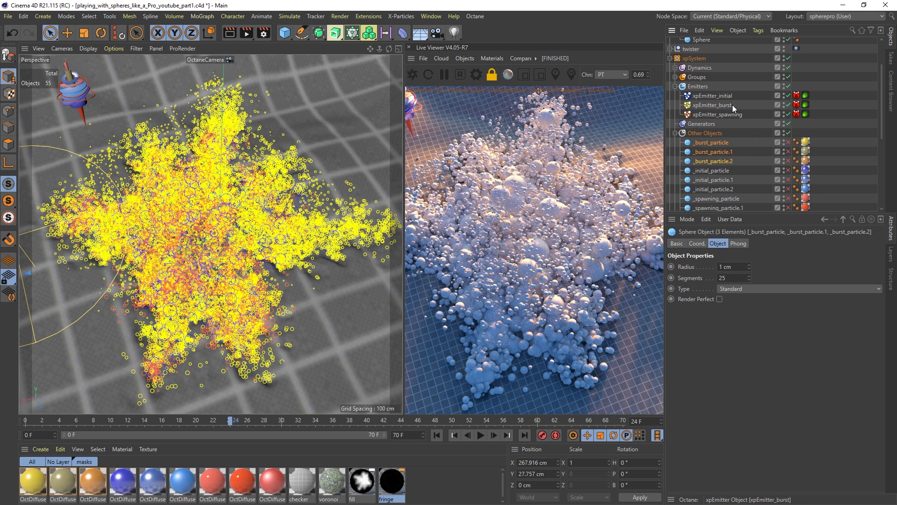
pyautogui.click(806, 105)
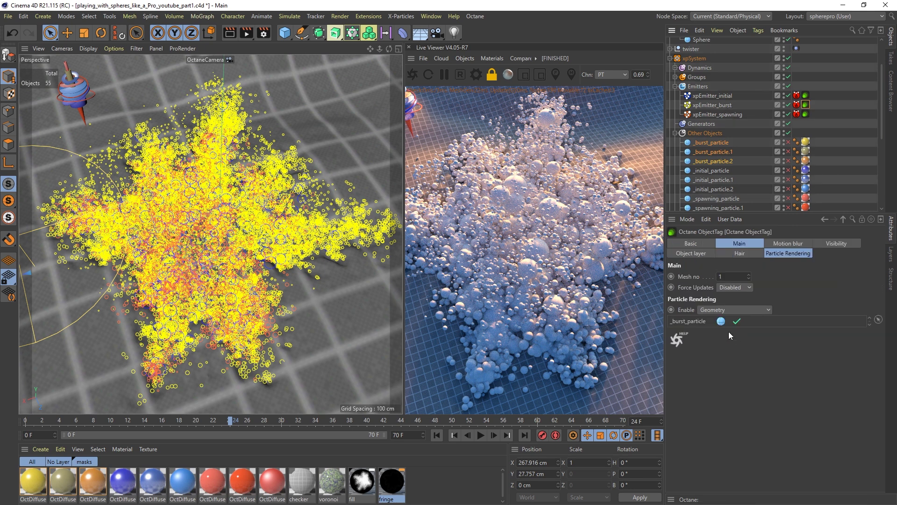
pyautogui.click(720, 144)
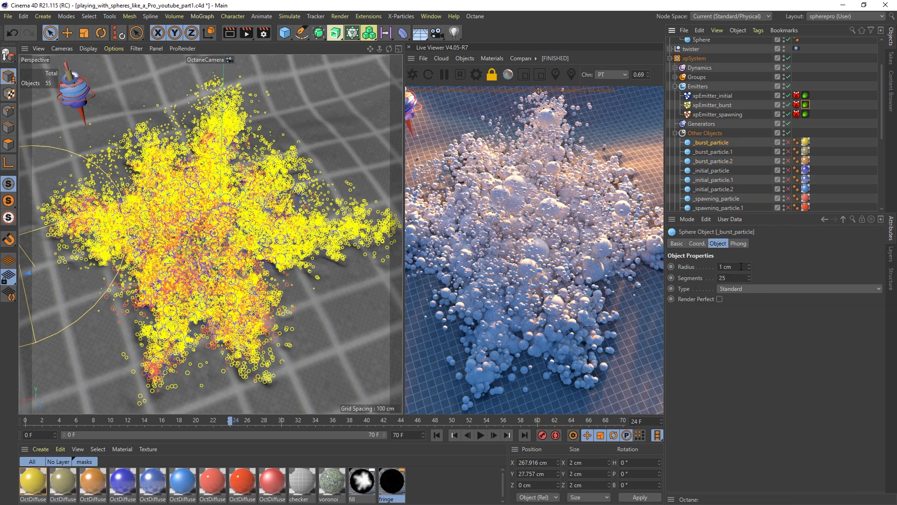
pyautogui.click(726, 161)
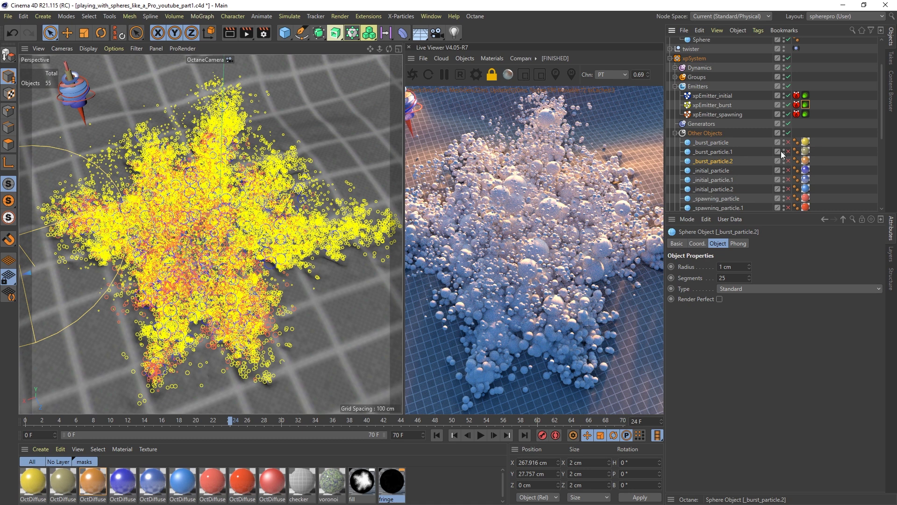
pyautogui.moveTo(882, 87)
pyautogui.mouseDown()
pyautogui.moveTo(883, 62)
pyautogui.moveTo(883, 77)
pyautogui.mouseUp()
# - Expand the Groups folder and compare the burst group's emission settings with the object properties of _burst_particle
pyautogui.click(675, 101)
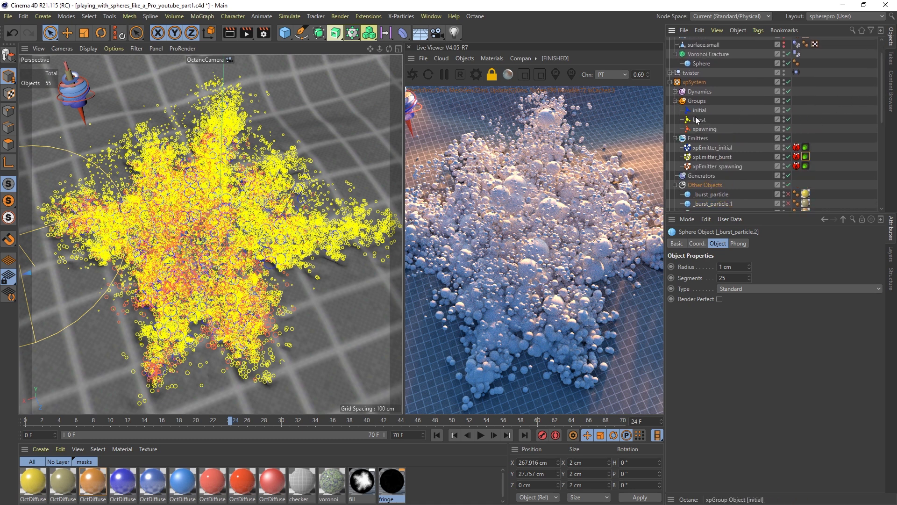
pyautogui.click(700, 119)
pyautogui.scroll(-1, 882, 305)
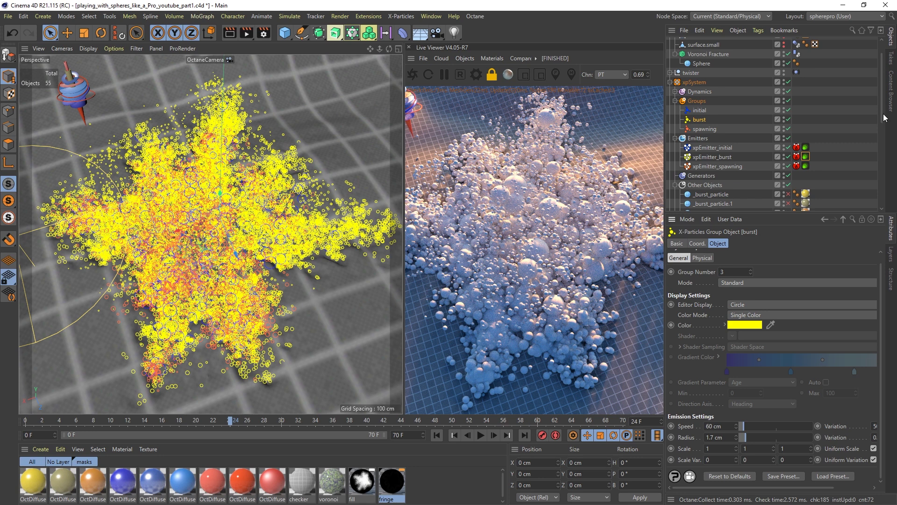
pyautogui.scroll(-2, 882, 131)
pyautogui.moveTo(881, 128); pyautogui.dragTo(881, 127)
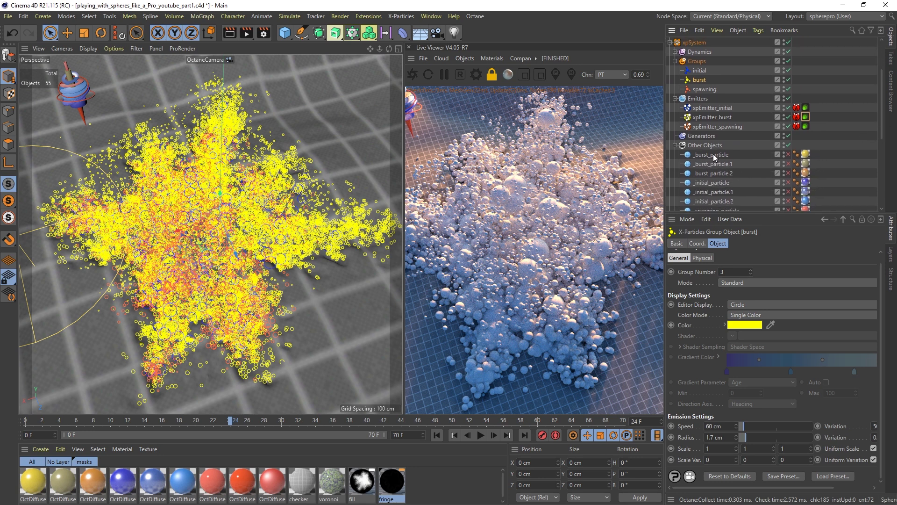
pyautogui.click(713, 155)
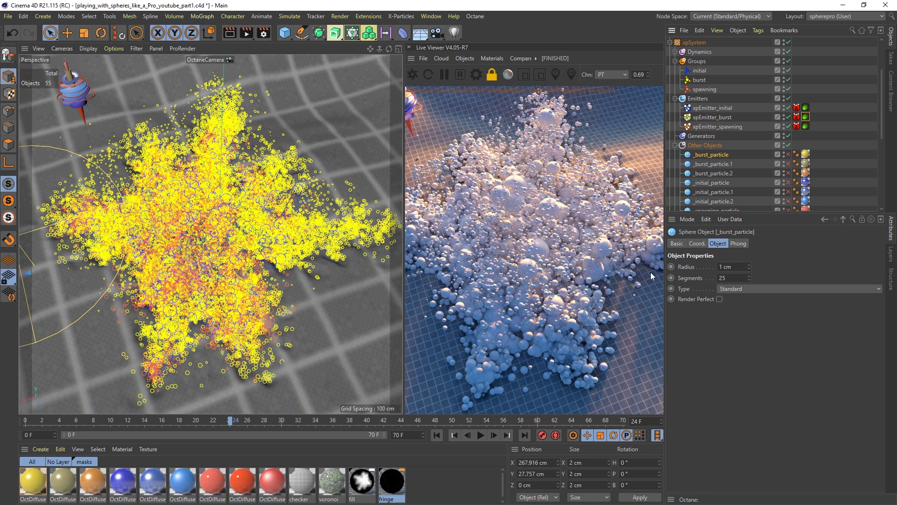
# - Review the burst group's particle radius again and compare it with the _burst_particle sphere's radius
pyautogui.click(700, 80)
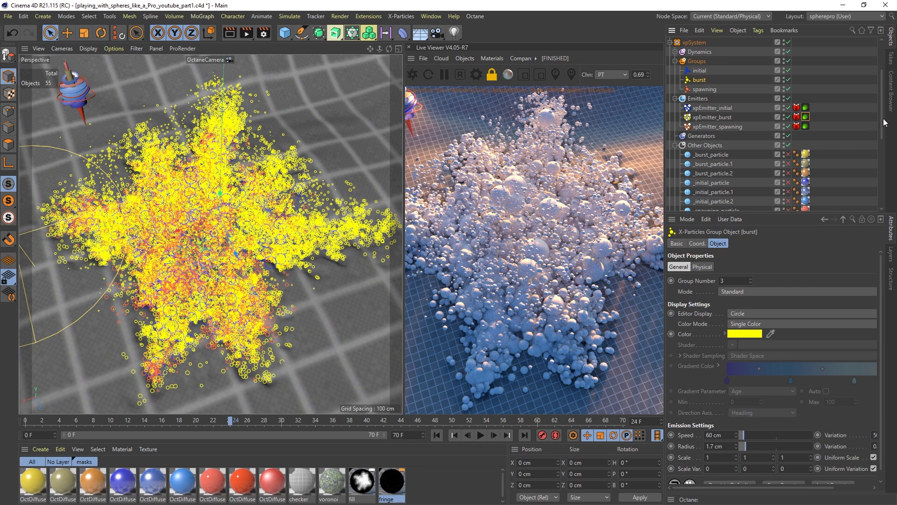
pyautogui.moveTo(885, 123); pyautogui.dragTo(882, 140)
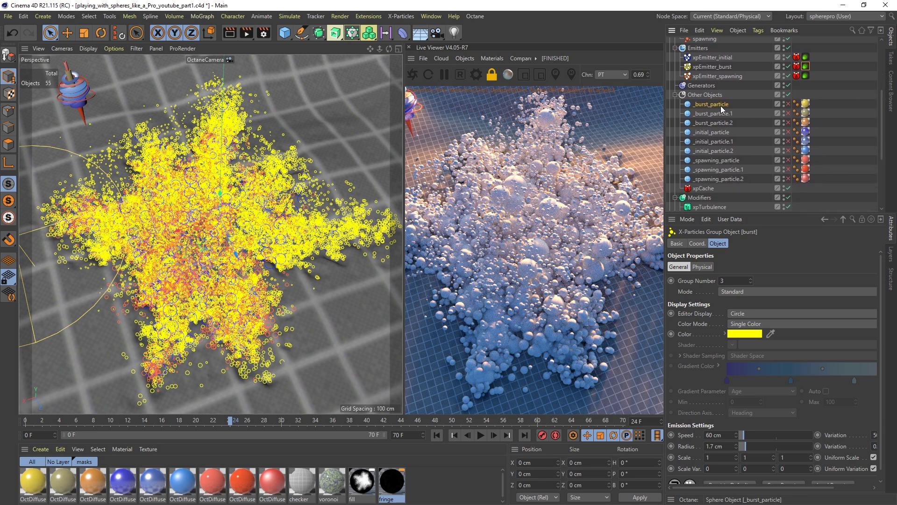
pyautogui.click(720, 106)
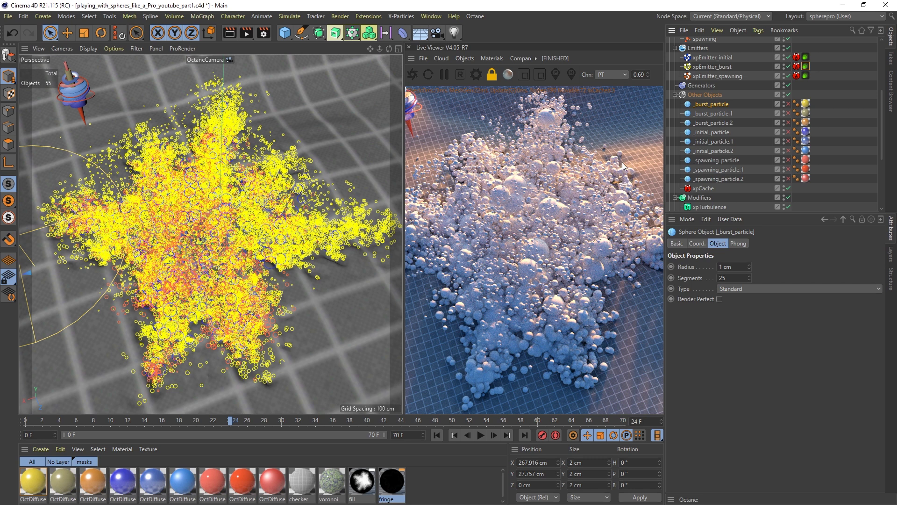
pyautogui.click(720, 266)
pyautogui.scroll(3, 729, 112)
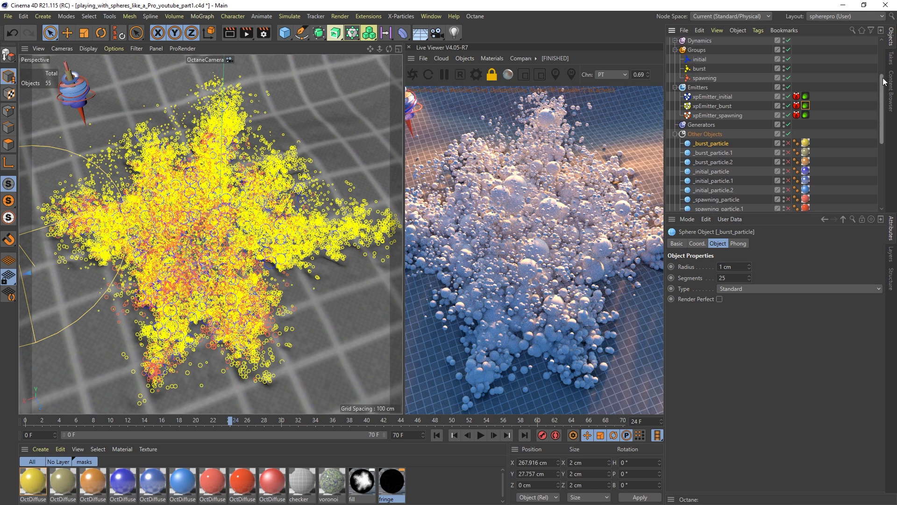
# - Check the group assignment of xpEmitter_burst, the burst group's settings and the object properties of _burst_particle.1
pyautogui.click(722, 113)
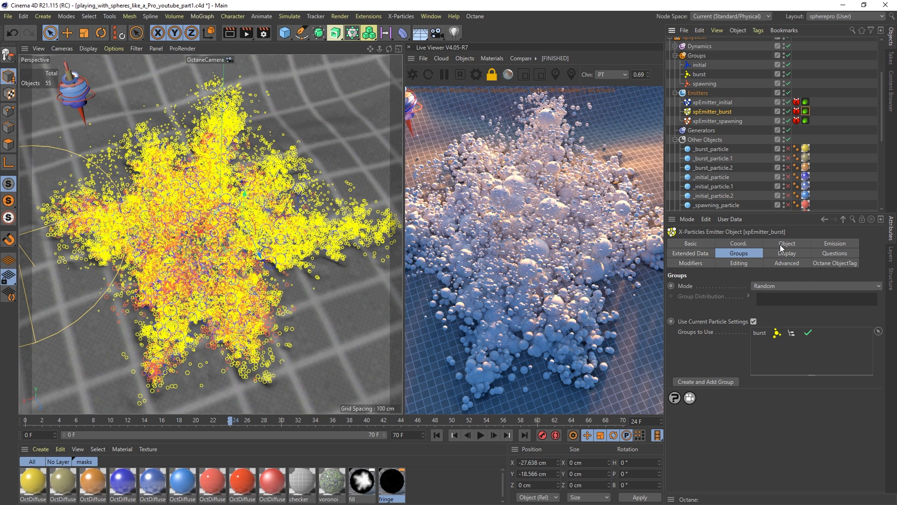
pyautogui.click(700, 74)
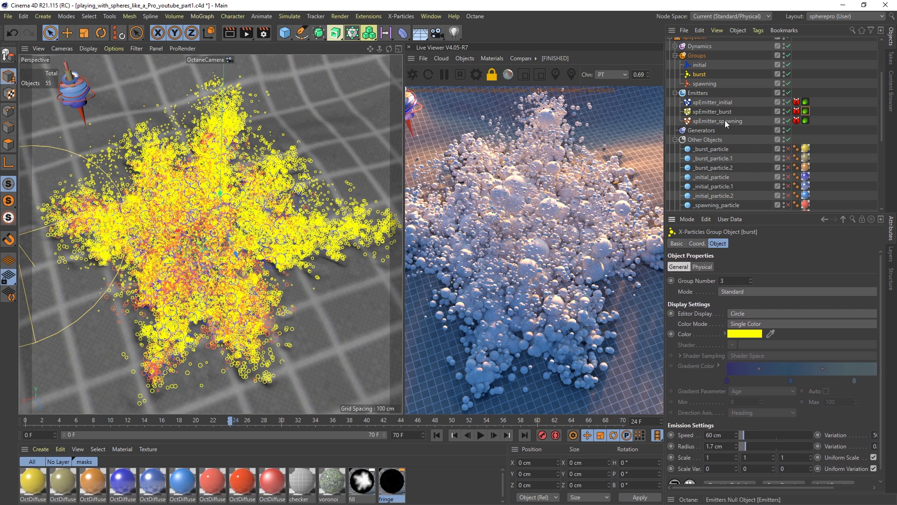
pyautogui.click(719, 157)
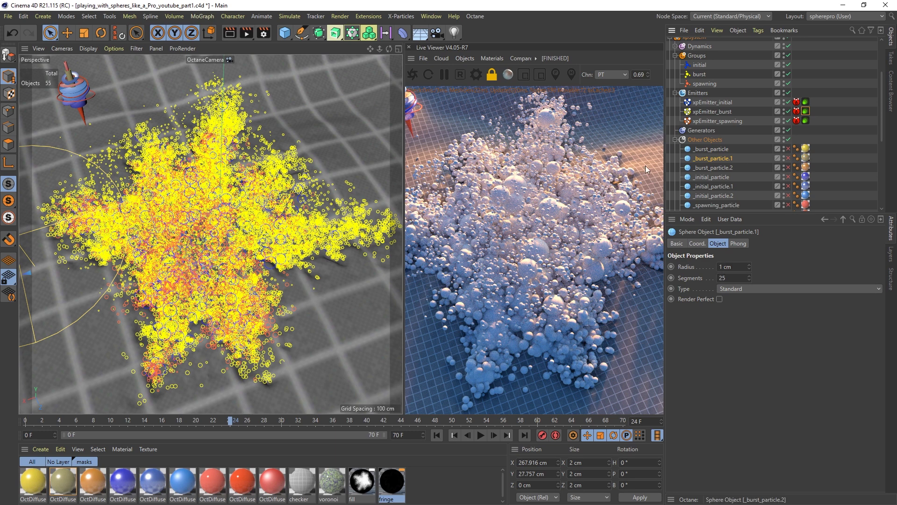
# - Enable the three burst particle spheres and the three initial particle spheres in Other Objects
pyautogui.click(788, 158)
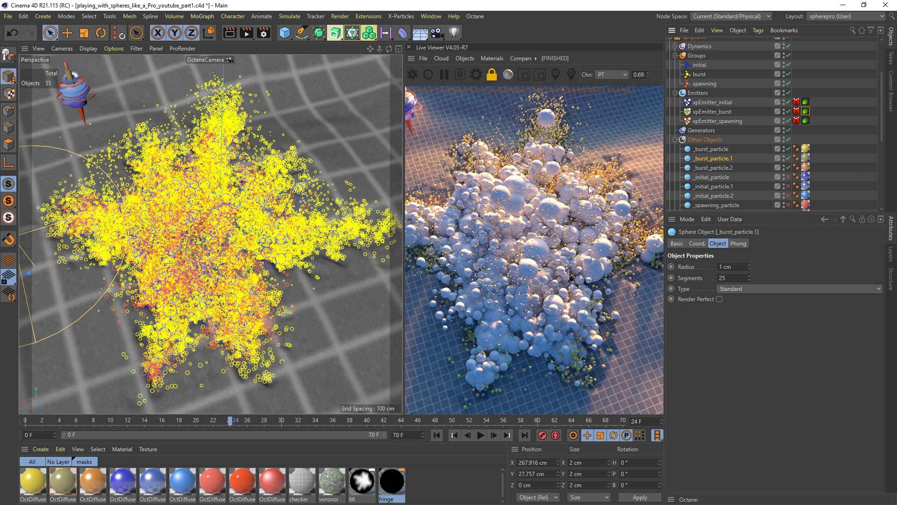
pyautogui.scroll(-4, 722, 142)
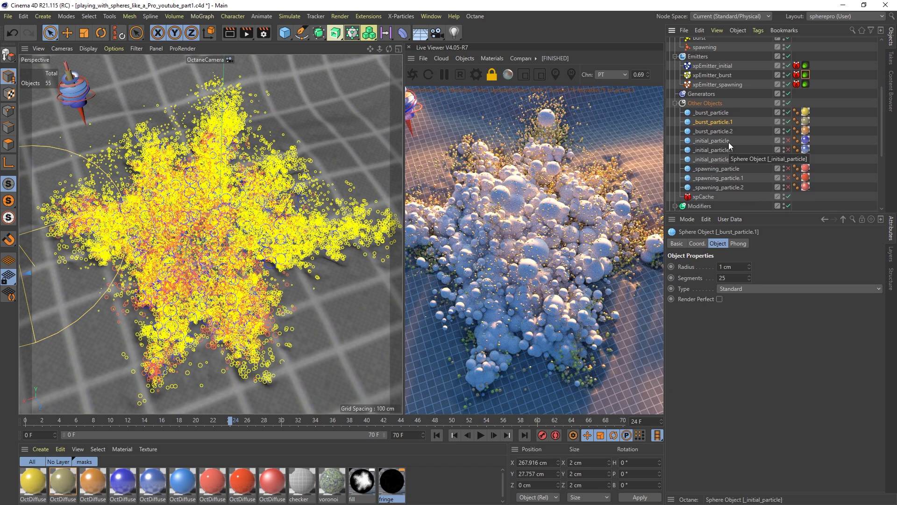
pyautogui.click(788, 141)
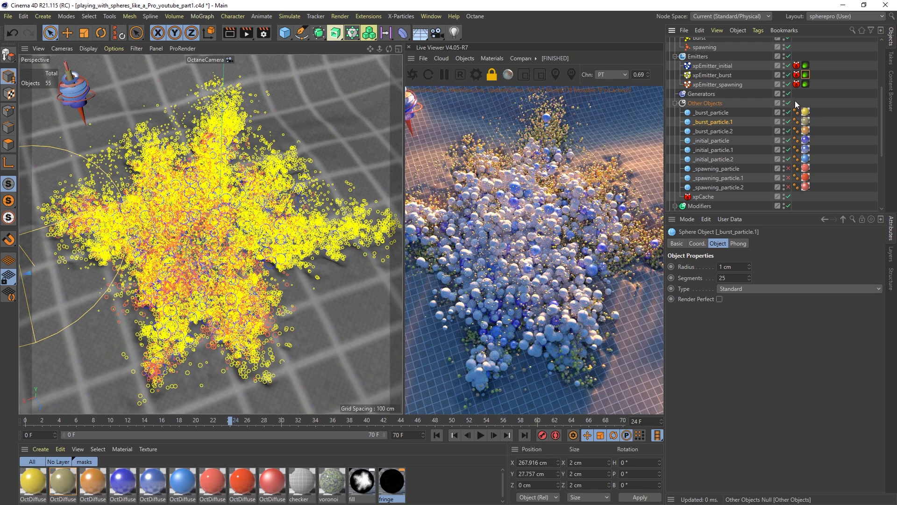
# - Match the geometry list in xpEmitter_initial's Octane object tag with the three initial particle spheres, and clear the selection
pyautogui.click(772, 66)
pyautogui.click(806, 66)
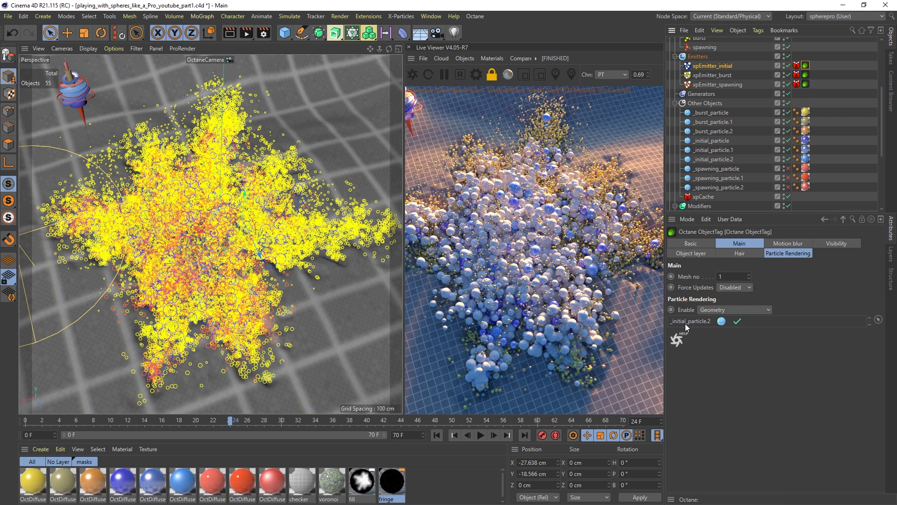
pyautogui.click(871, 326)
pyautogui.scroll(2, 871, 328)
pyautogui.moveTo(747, 139); pyautogui.dragTo(720, 161)
pyautogui.click(823, 155)
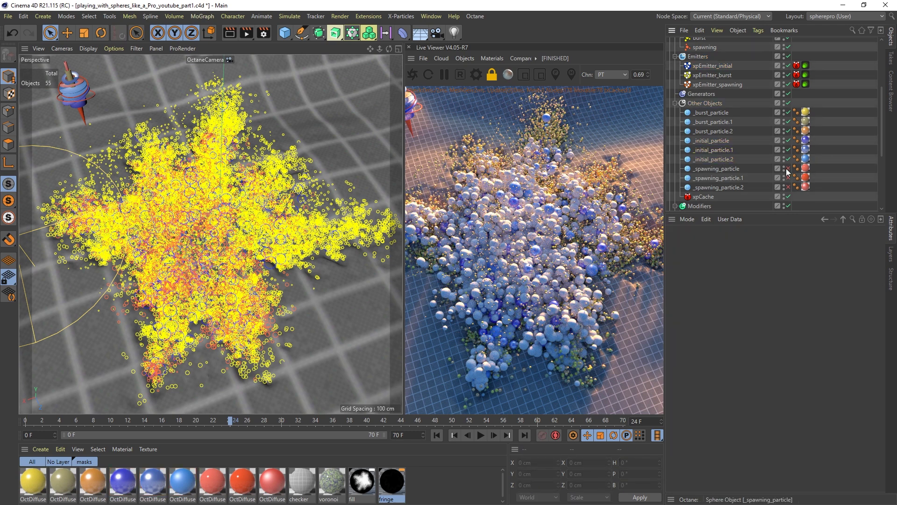
# - Enable the three spawning particle spheres and select their material tags
pyautogui.moveTo(787, 168); pyautogui.dragTo(788, 187)
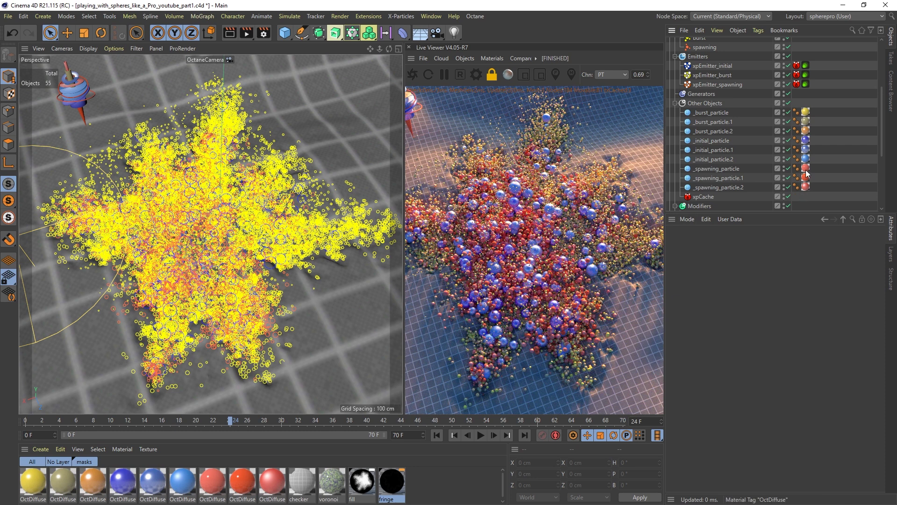
pyautogui.moveTo(817, 168); pyautogui.dragTo(799, 195)
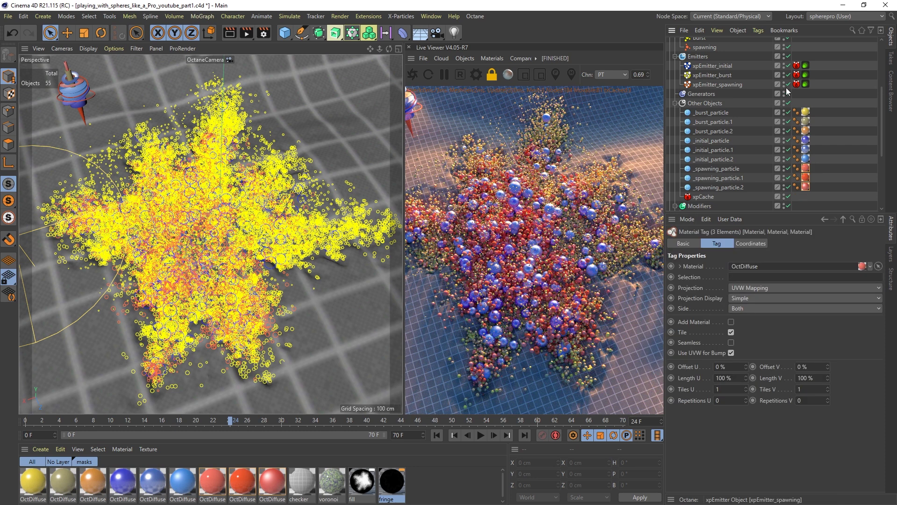
# - Check which spheres the Octane object tag on xpEmitter_spawning uses as its particle rendering geometry
pyautogui.click(806, 84)
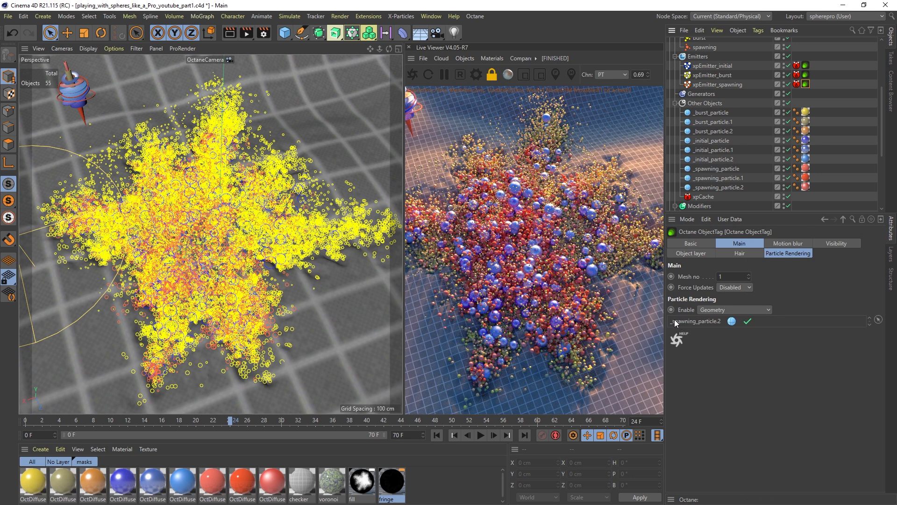
pyautogui.click(871, 324)
pyautogui.click(869, 325)
pyautogui.click(870, 325)
pyautogui.click(761, 167)
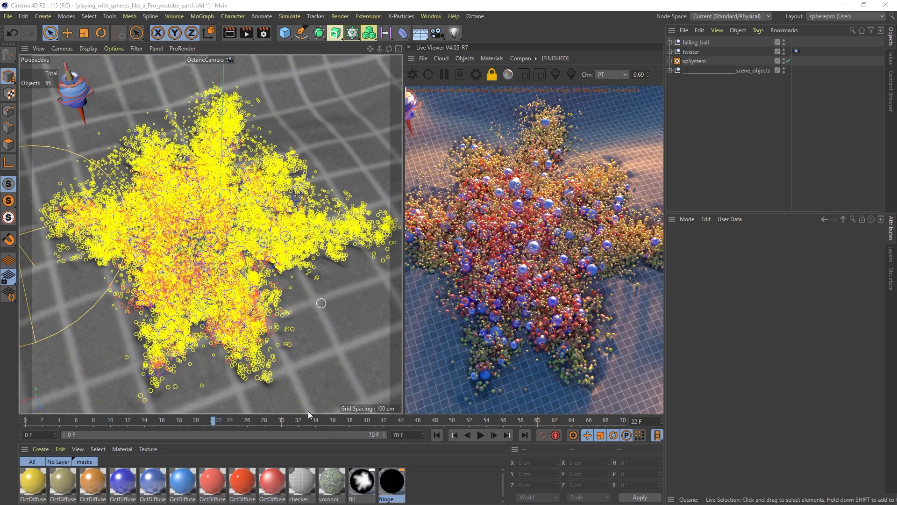
# - Review the complete scene hierarchy by expanding and collapsing falling_ball, twister, xpSystem and the scene_objects group
pyautogui.click(671, 43)
pyautogui.click(671, 42)
pyautogui.click(670, 71)
pyautogui.click(670, 61)
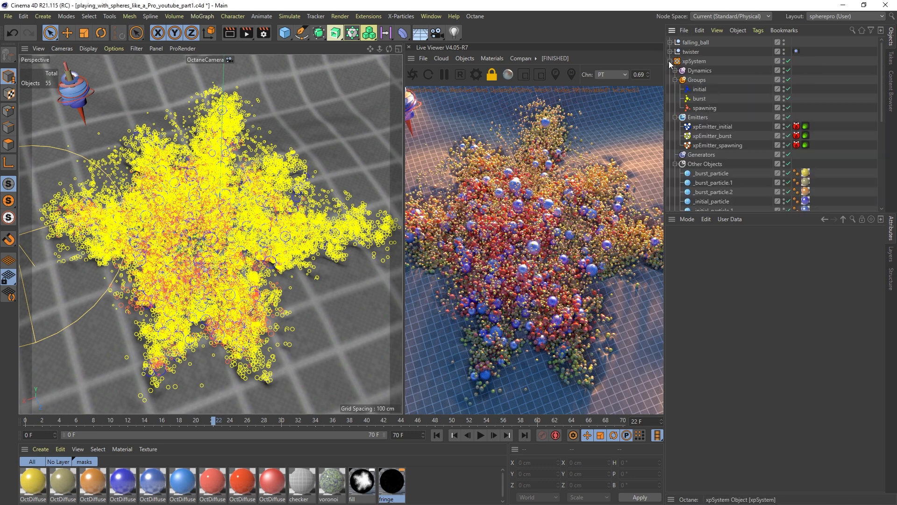
pyautogui.click(671, 51)
pyautogui.click(670, 52)
pyautogui.scroll(-4, 722, 128)
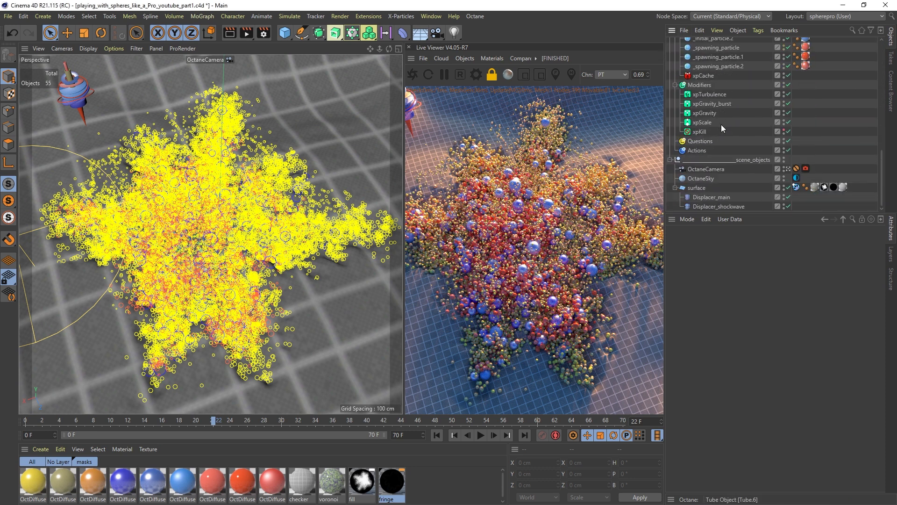
pyautogui.scroll(3, 722, 129)
pyautogui.click(670, 48)
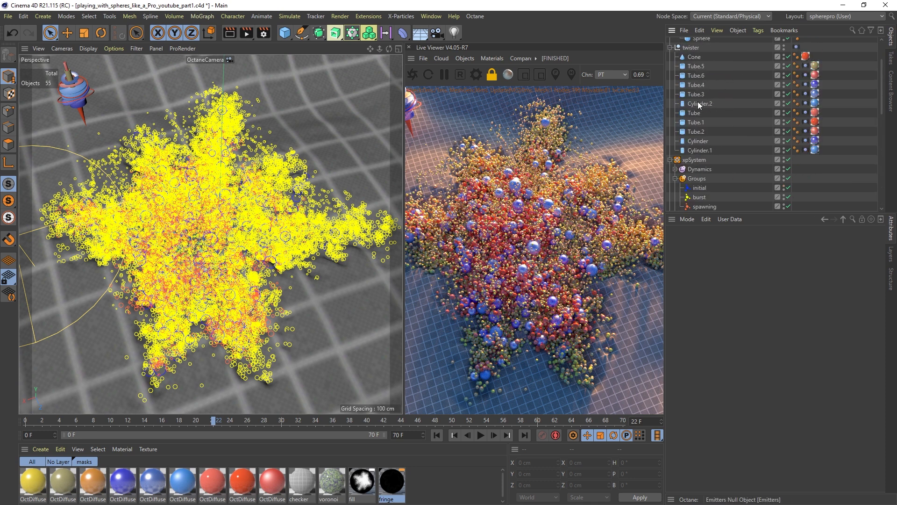
pyautogui.click(670, 47)
pyautogui.scroll(2, 674, 53)
pyautogui.click(671, 42)
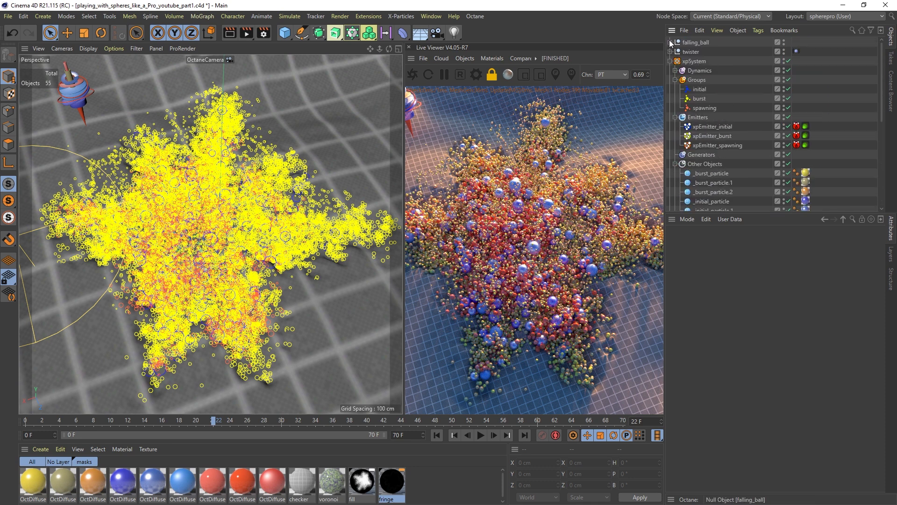
# - Collapse the xpSystem hierarchy and inspect the camera, sky and surface with its displacers inside the scene_objects group
pyautogui.click(671, 61)
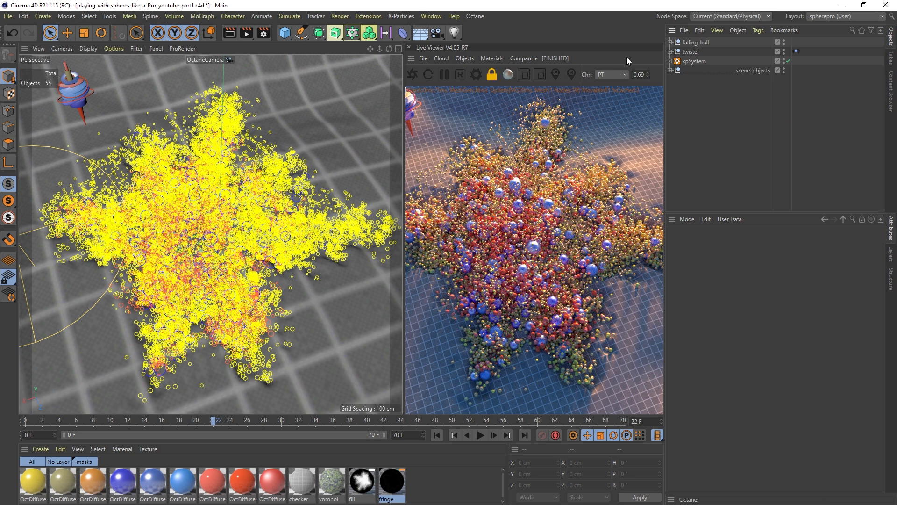
pyautogui.click(672, 70)
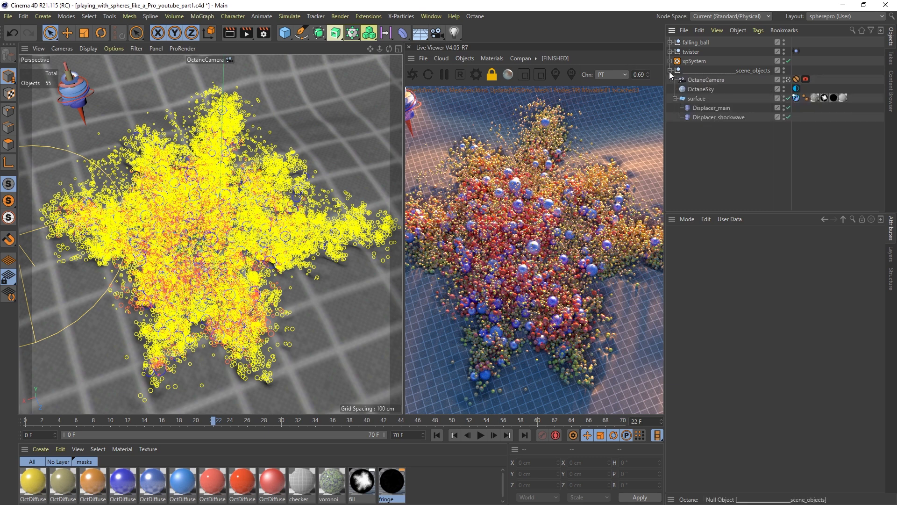
pyautogui.click(670, 71)
pyautogui.click(671, 60)
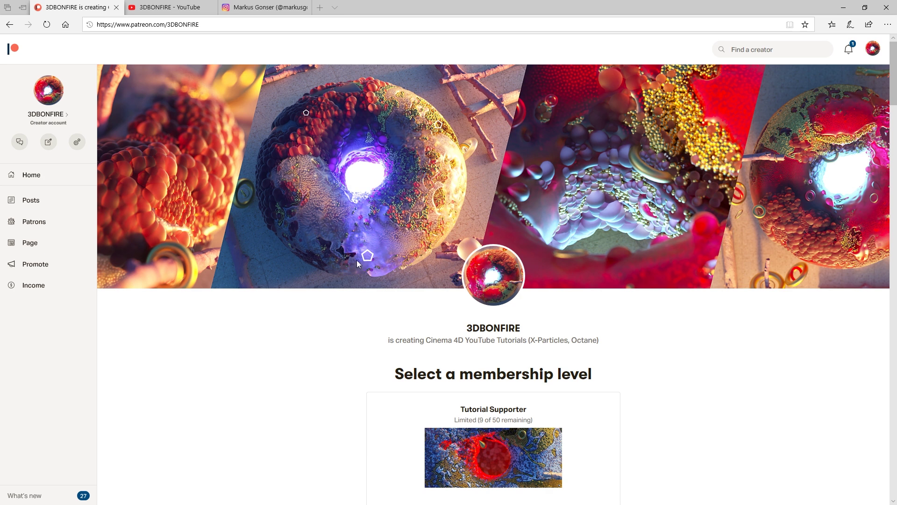
# - Read the Tutorial Supporter membership benefits on the 3DBONFIRE Patreon page in the browser, highlighting each listed benefit
pyautogui.scroll(-4, 421, 321)
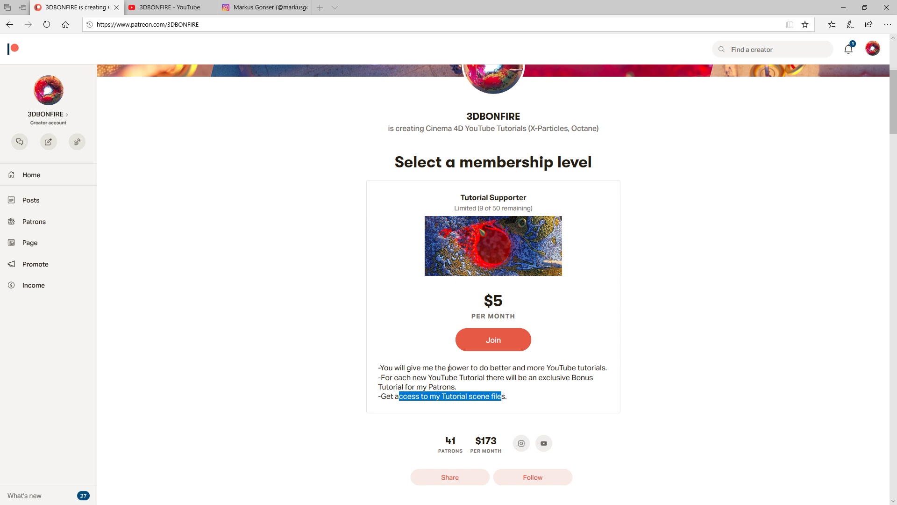
pyautogui.moveTo(487, 369); pyautogui.dragTo(607, 372)
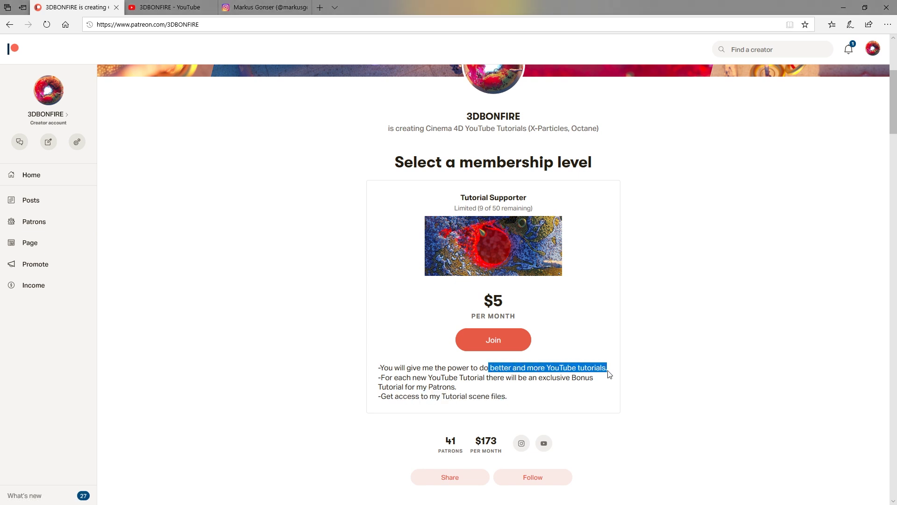
pyautogui.moveTo(427, 378); pyautogui.dragTo(601, 386)
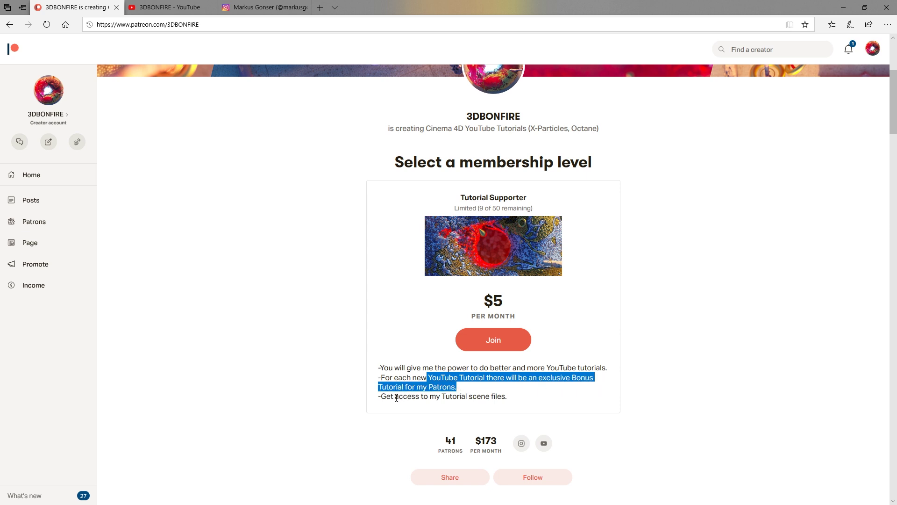
pyautogui.moveTo(396, 398); pyautogui.dragTo(509, 405)
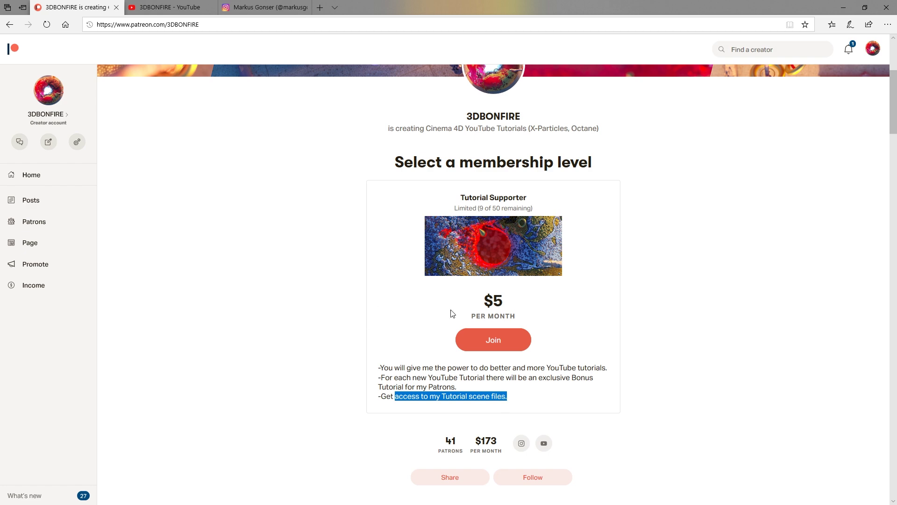
# - Look through the About section and the recent posts on the 3DBONFIRE Patreon page
pyautogui.scroll(5, 487, 299)
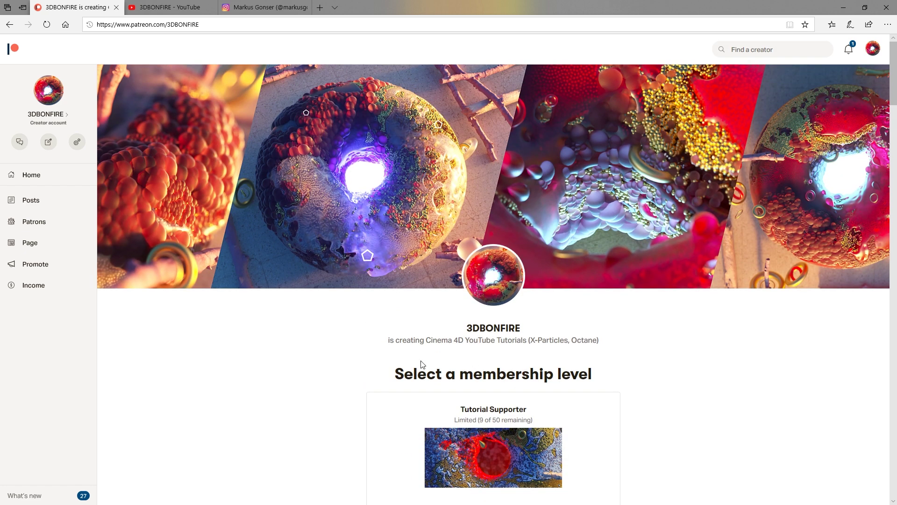
pyautogui.scroll(-20, 364, 326)
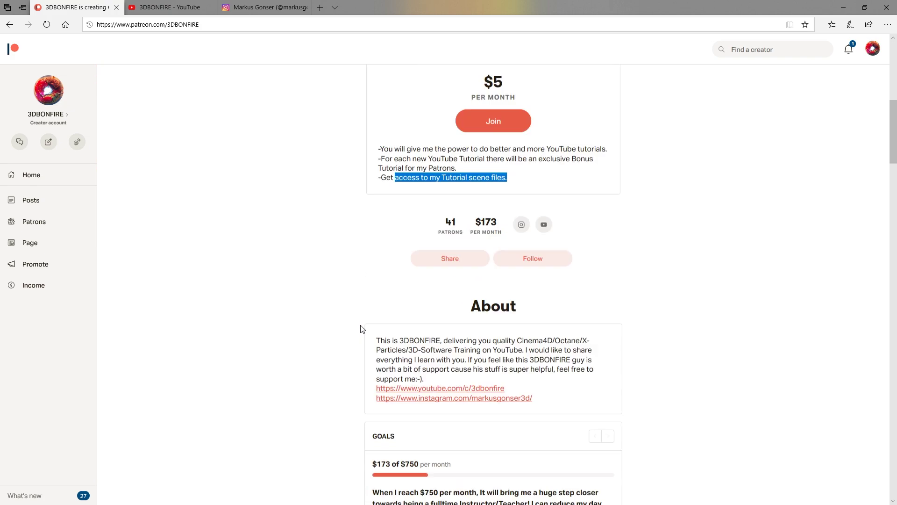
pyautogui.scroll(-10, 369, 262)
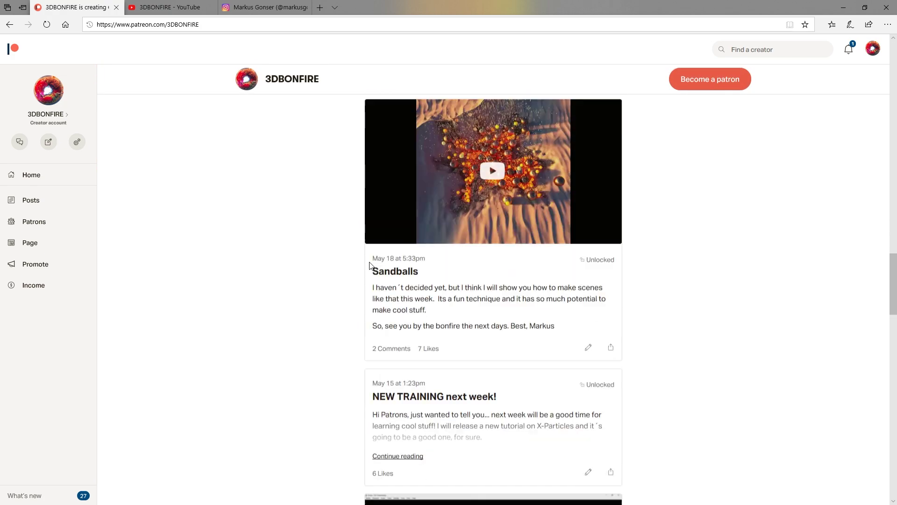
pyautogui.scroll(15, 369, 262)
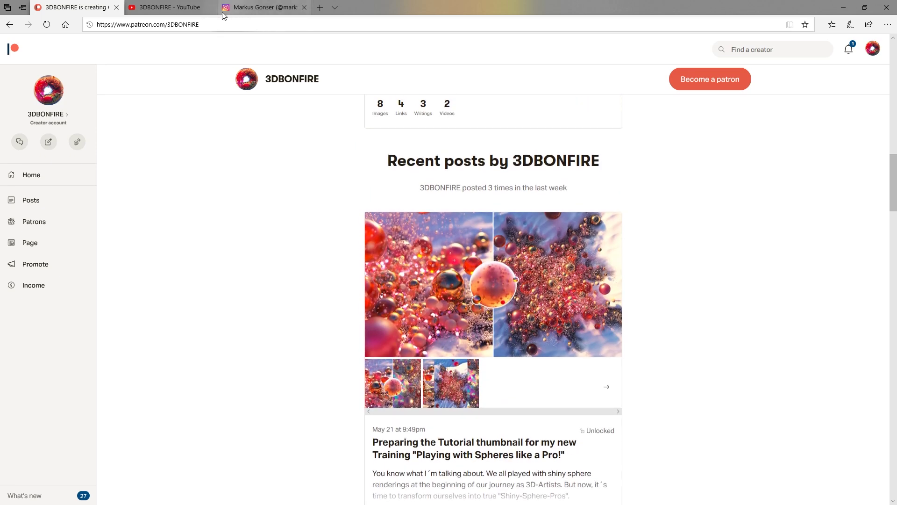
# - Browse the post grid on the artist's open Instagram profile, and switch to the 3DBONFIRE YouTube channel page
pyautogui.click(262, 8)
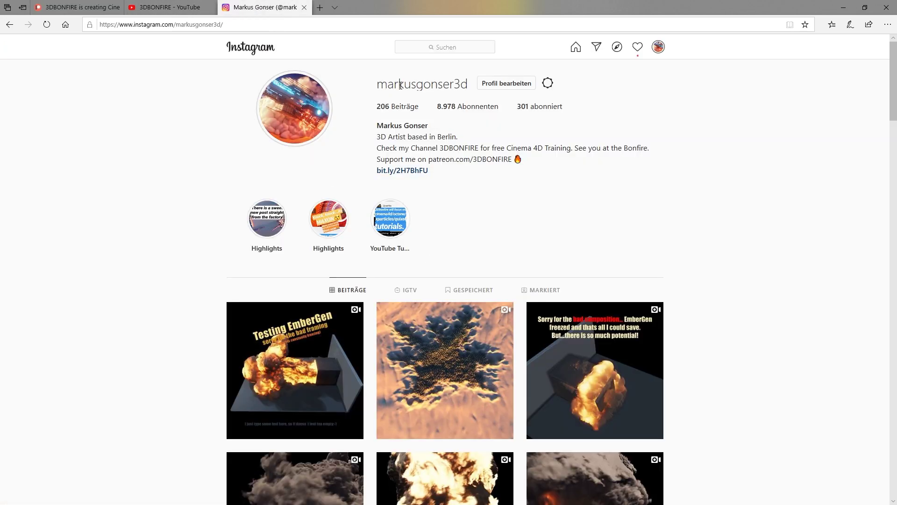
pyautogui.scroll(-10, 463, 233)
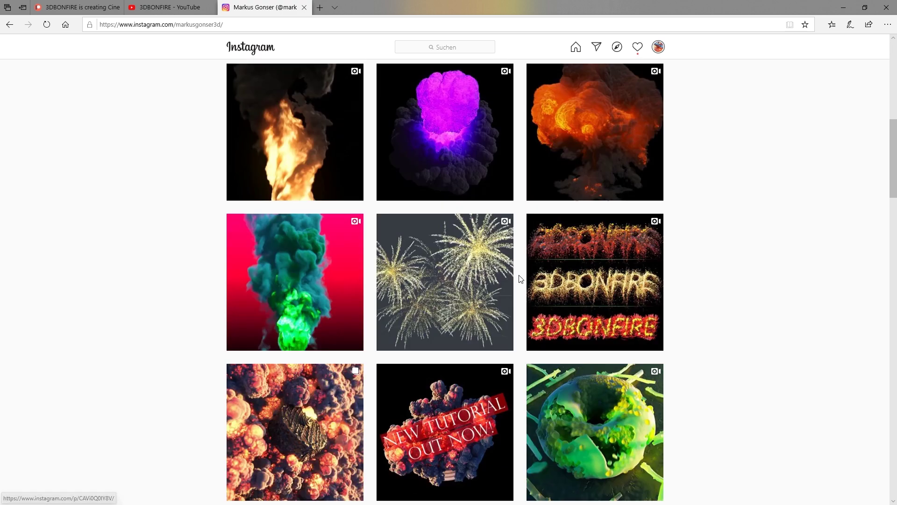
pyautogui.scroll(-3, 531, 302)
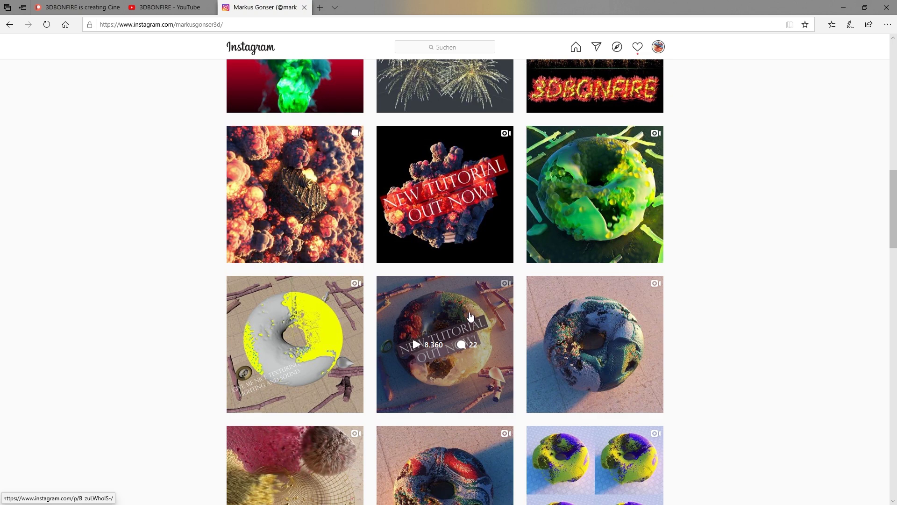
pyautogui.scroll(-3, 633, 349)
pyautogui.scroll(-10, 667, 363)
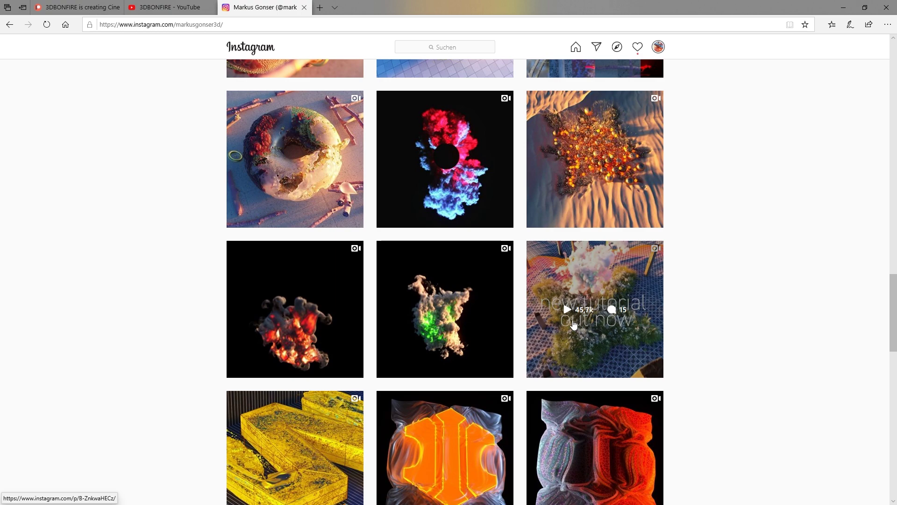
pyautogui.scroll(15, 523, 327)
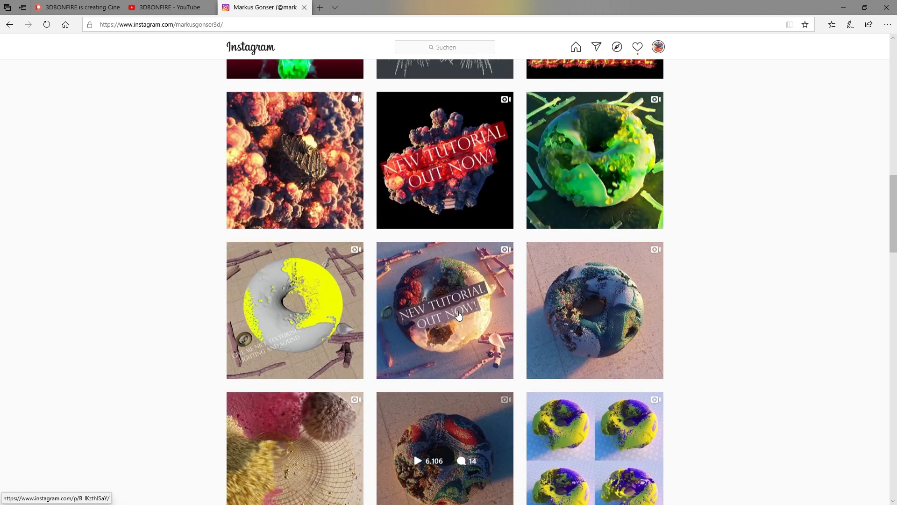
pyautogui.scroll(8, 458, 308)
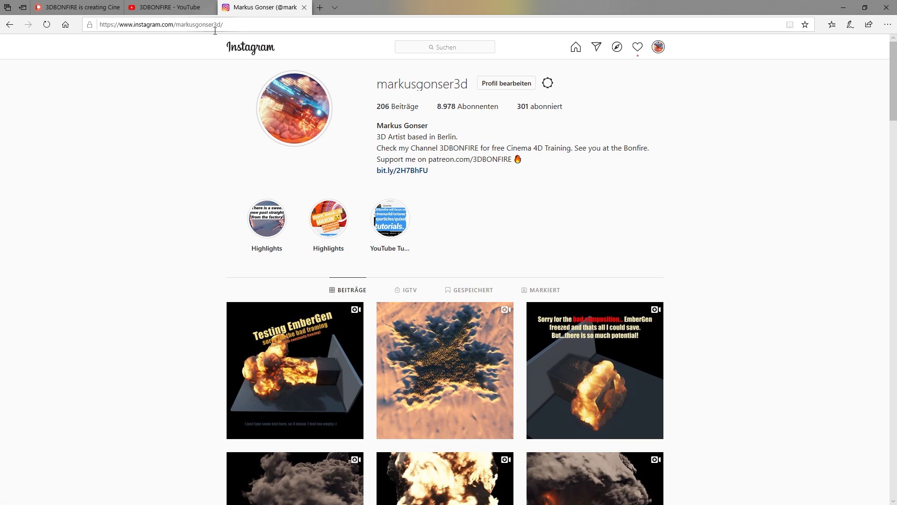
pyautogui.click(181, 14)
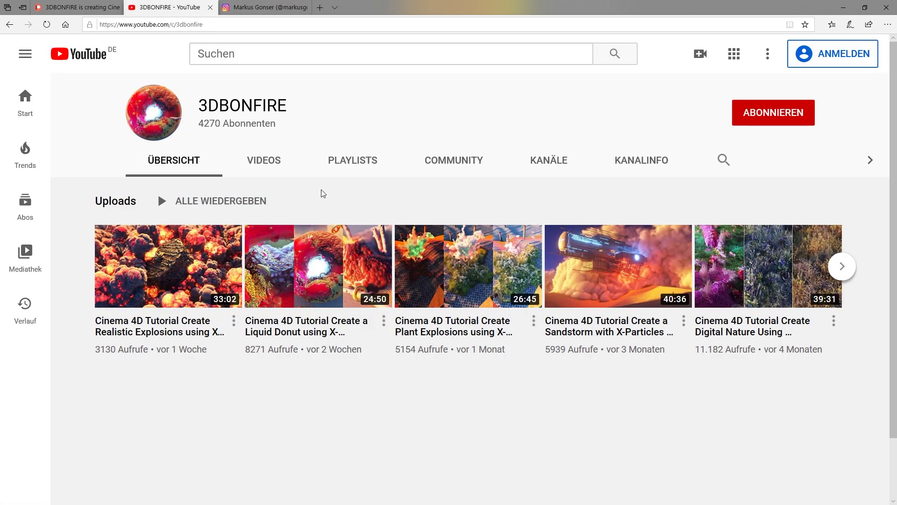